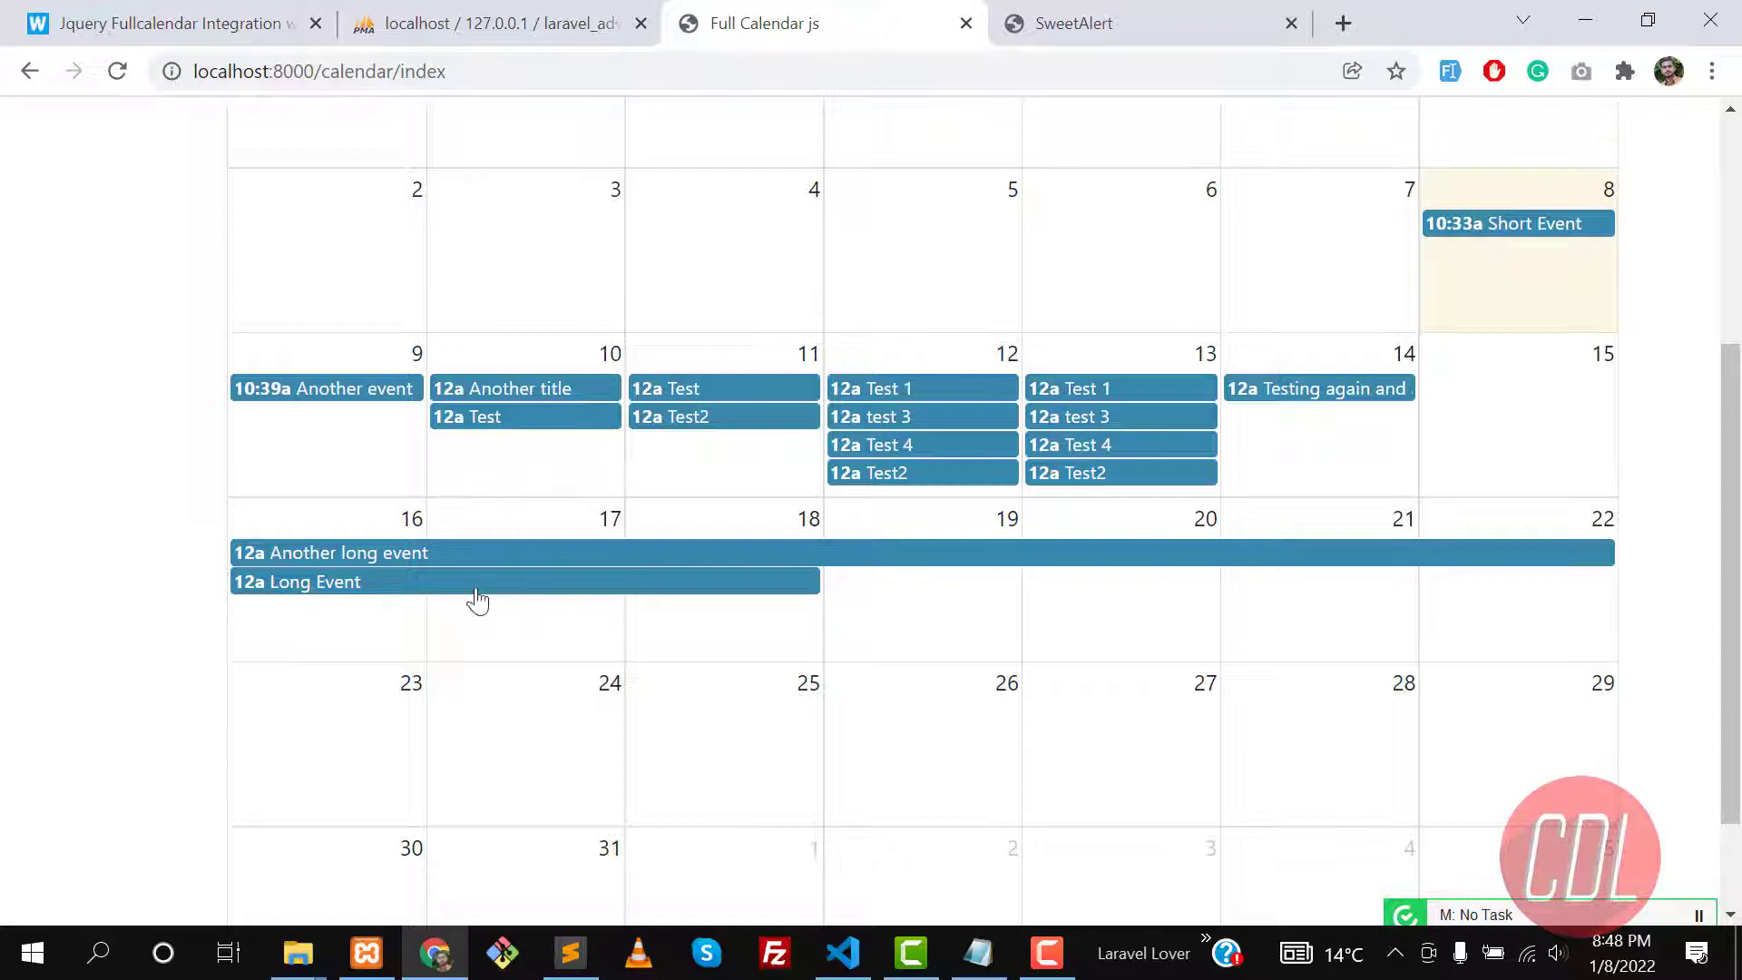
- Try selecting a span of empty days, then book a Test event on day 20
drag(364, 629, 624, 639)
scroll(187, 460, down, 1)
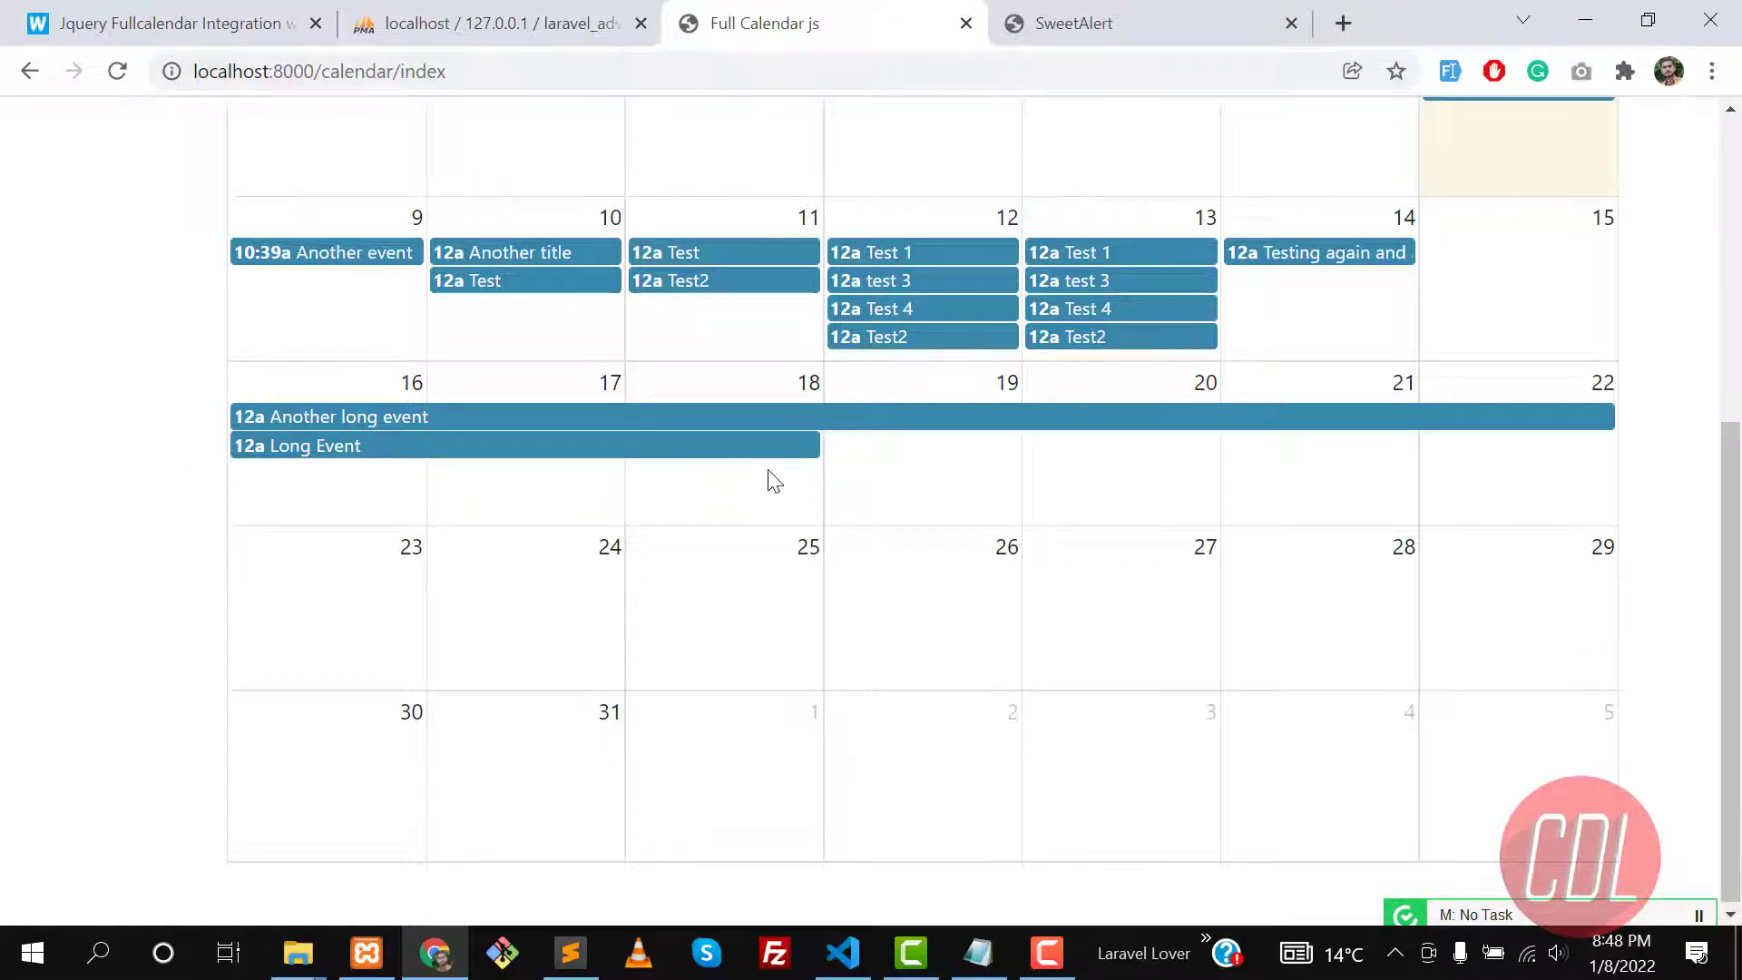
click(933, 470)
click(968, 364)
click(1087, 478)
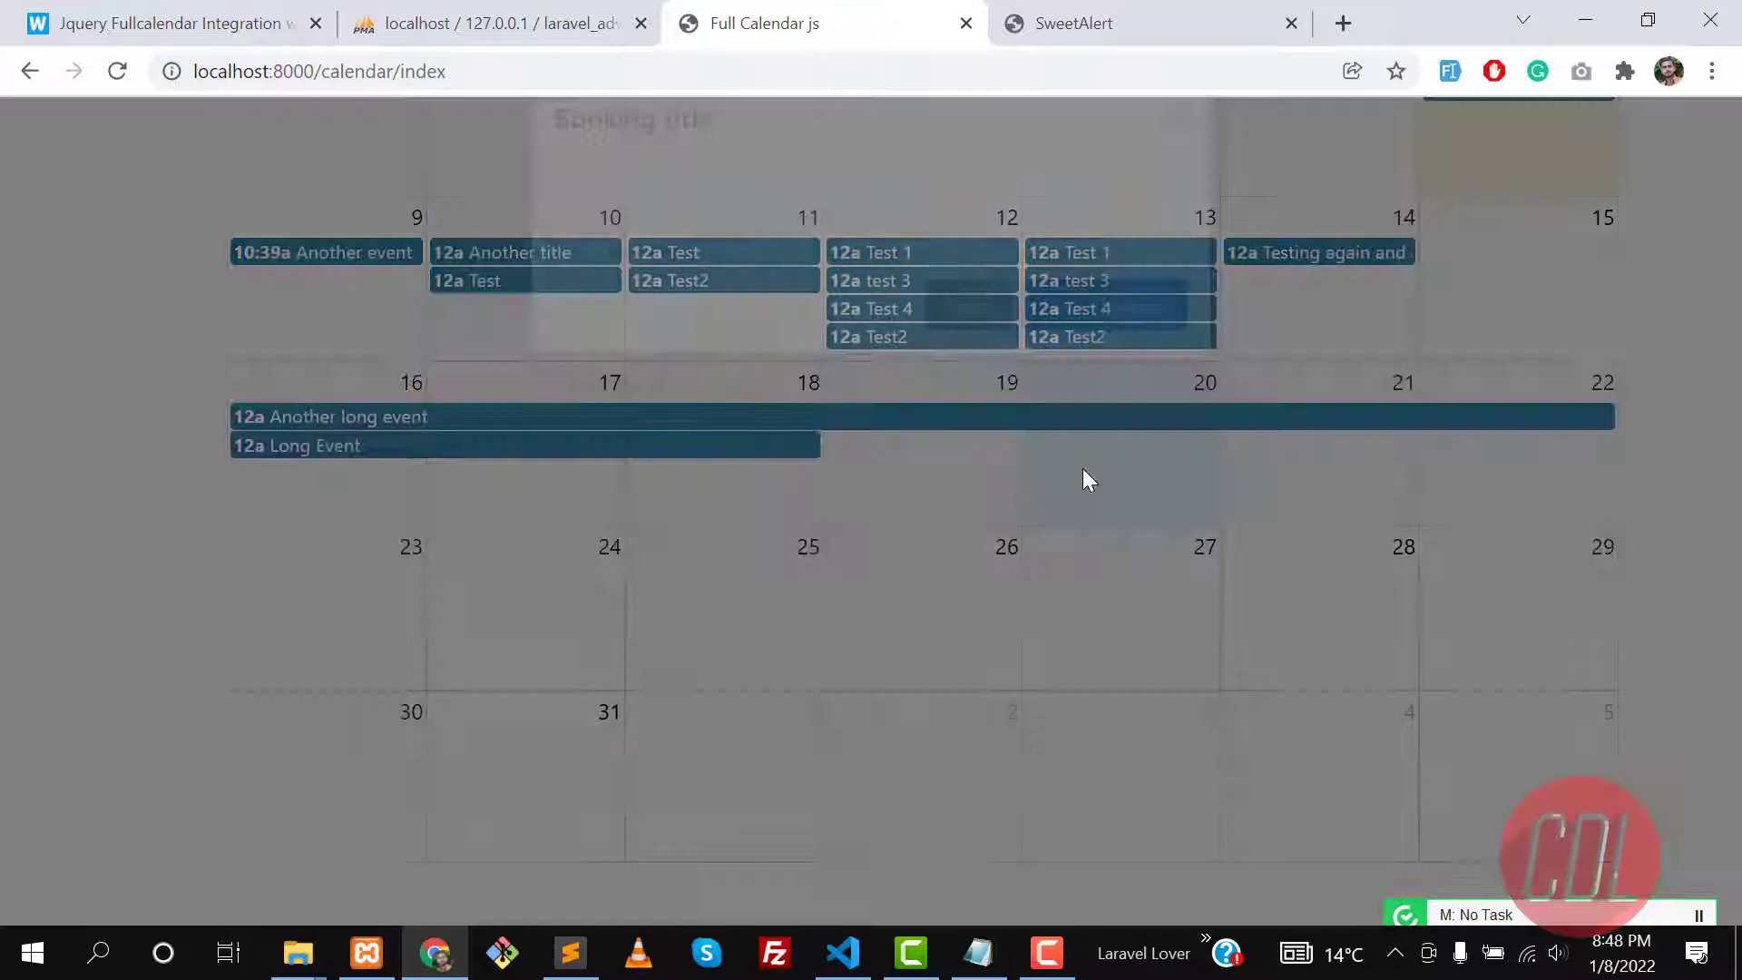
click(1010, 274)
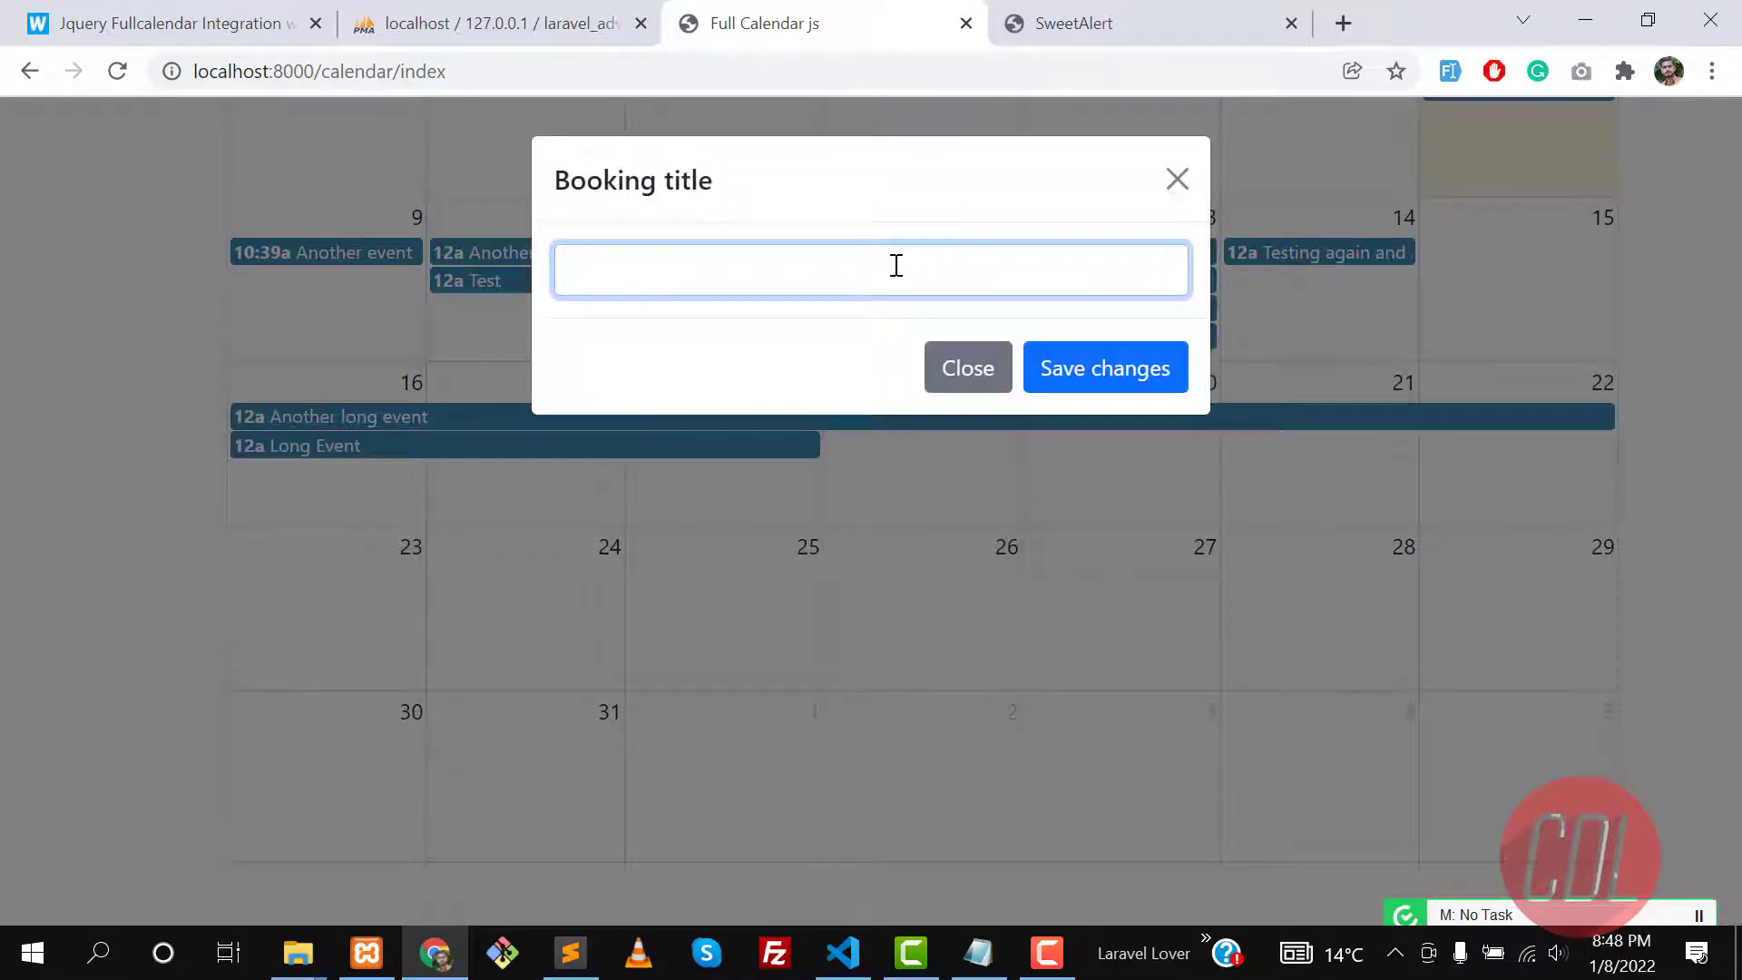
text(Test event)
click(1125, 376)
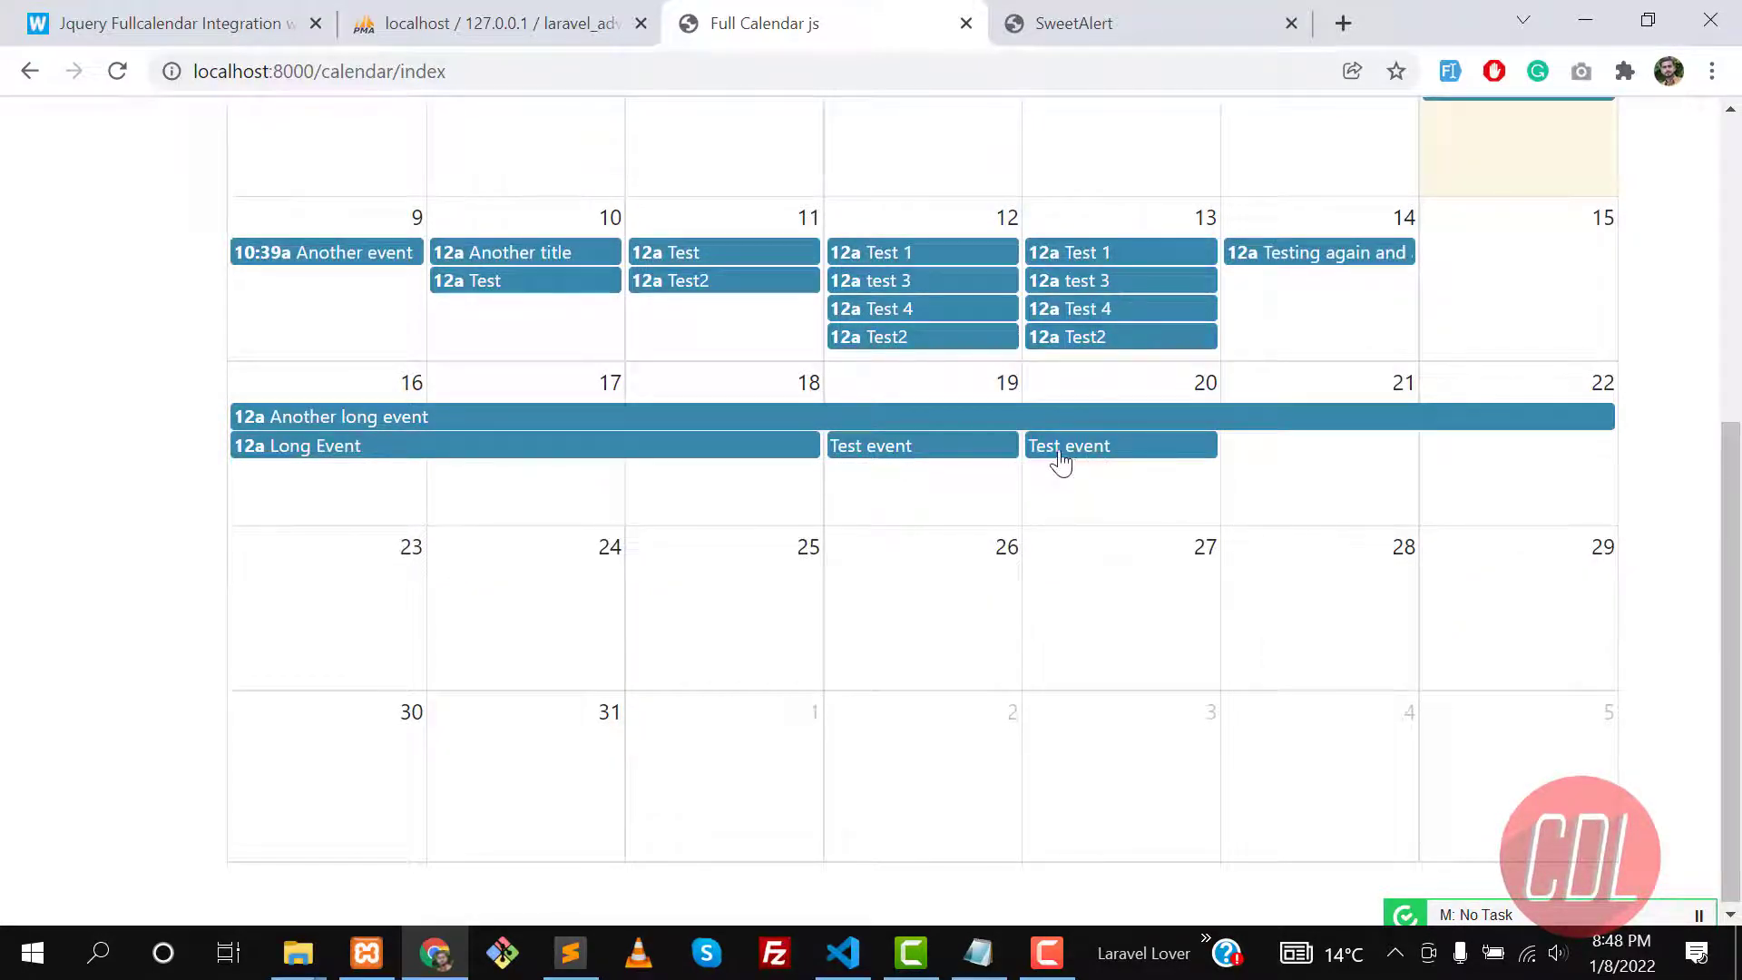
- Book further Test events on day 20, other days and day 28
click(1169, 497)
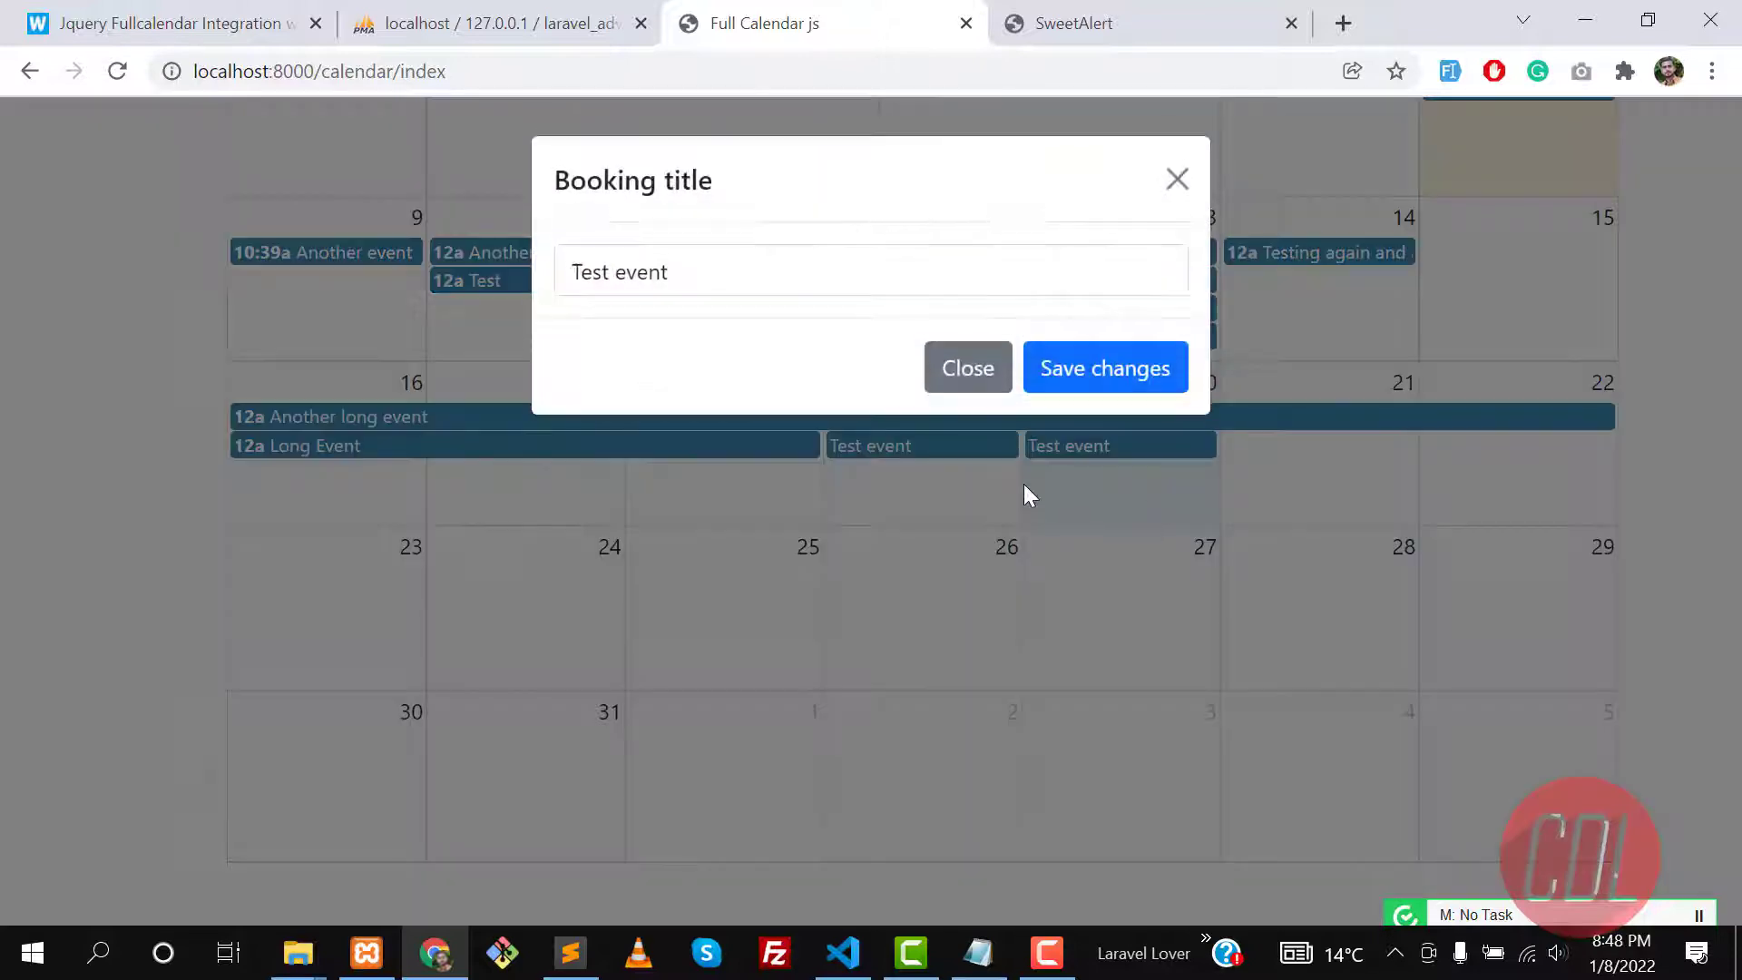
click(966, 368)
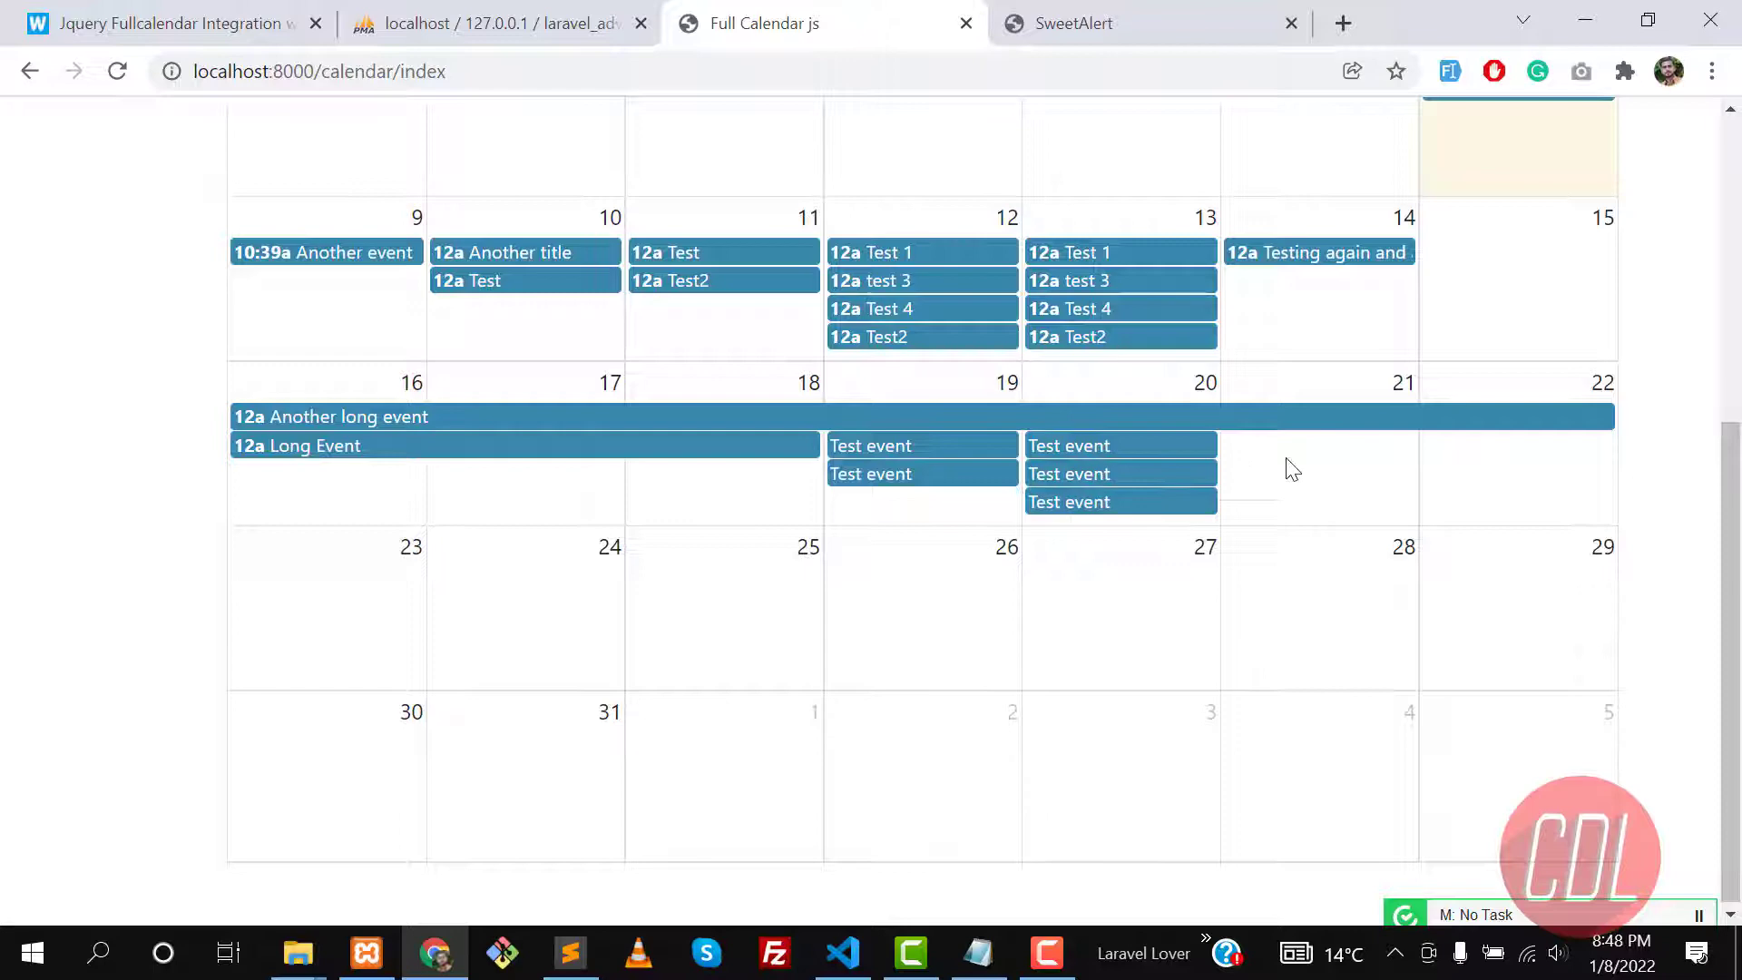
click(1291, 469)
click(968, 366)
click(1490, 494)
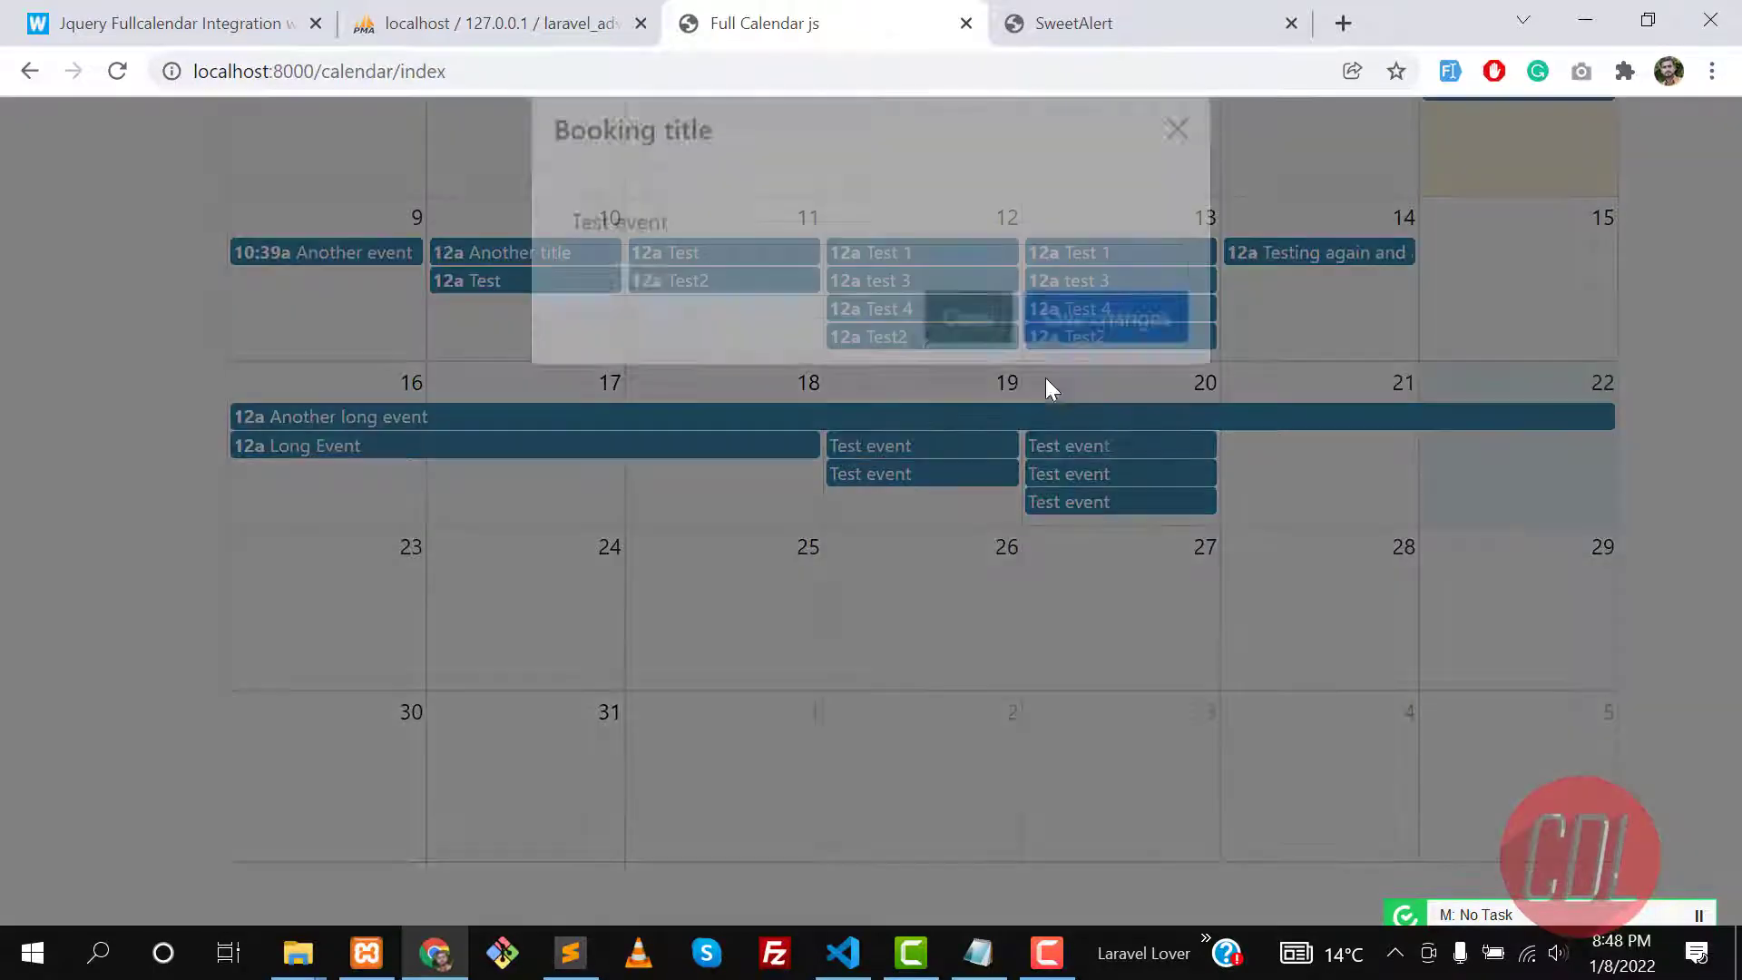
click(968, 368)
click(1318, 585)
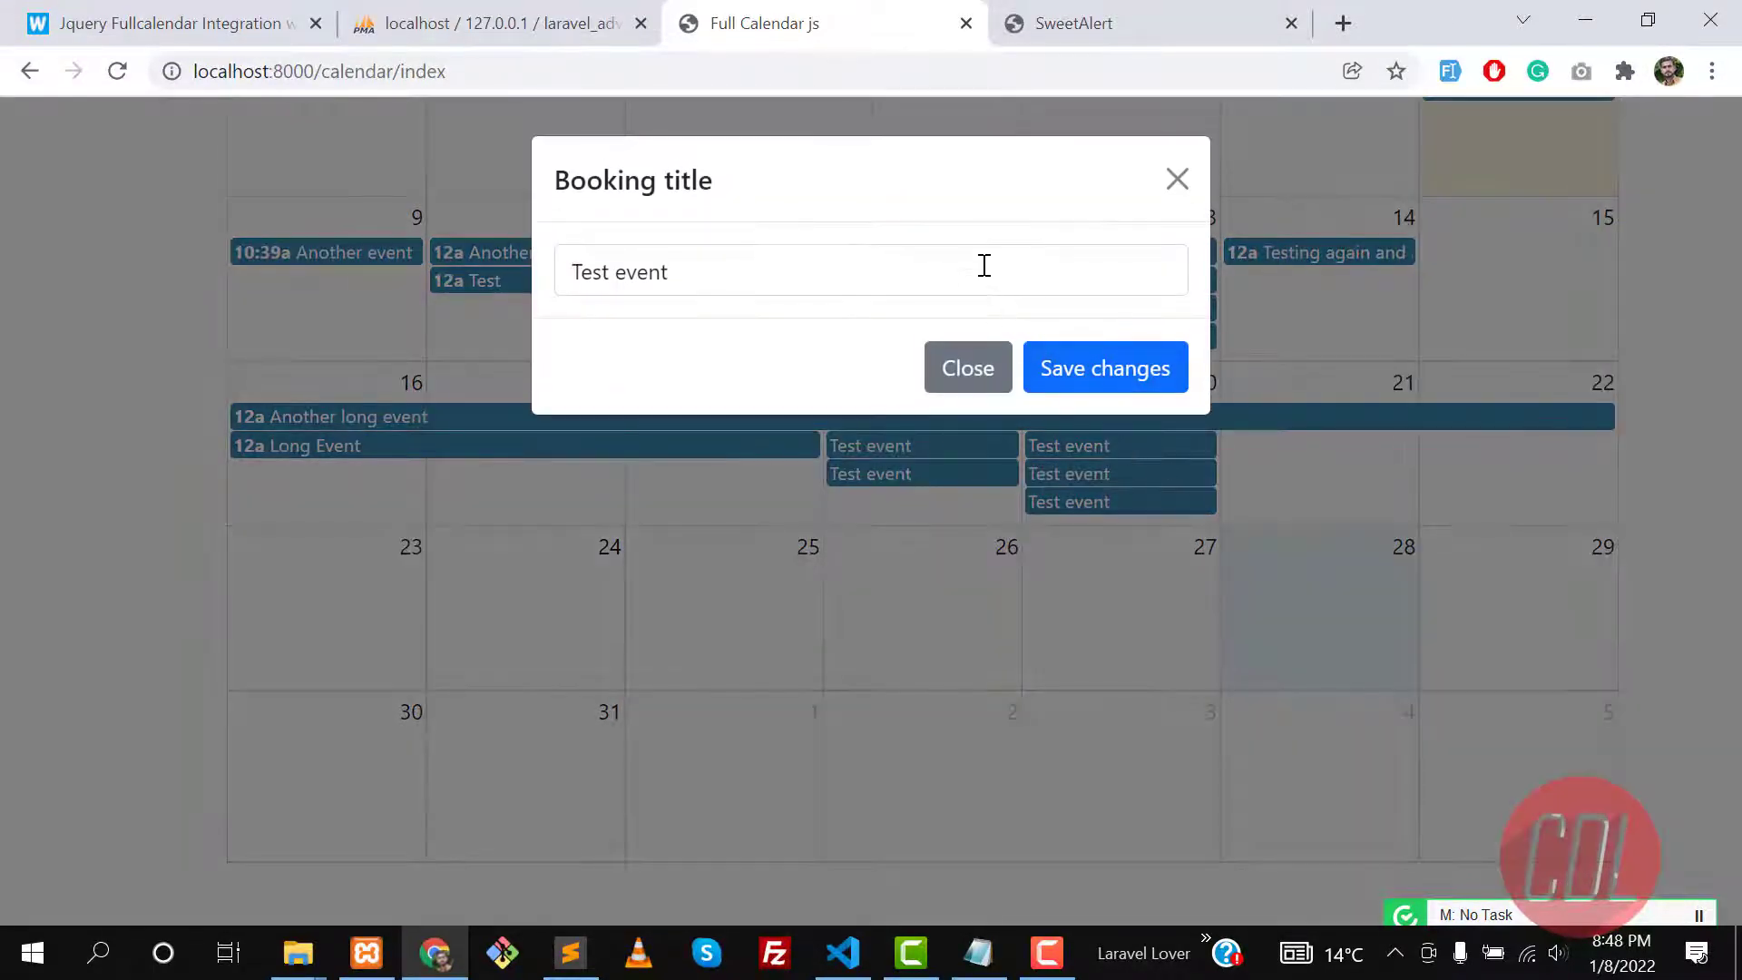
click(985, 267)
click(1104, 369)
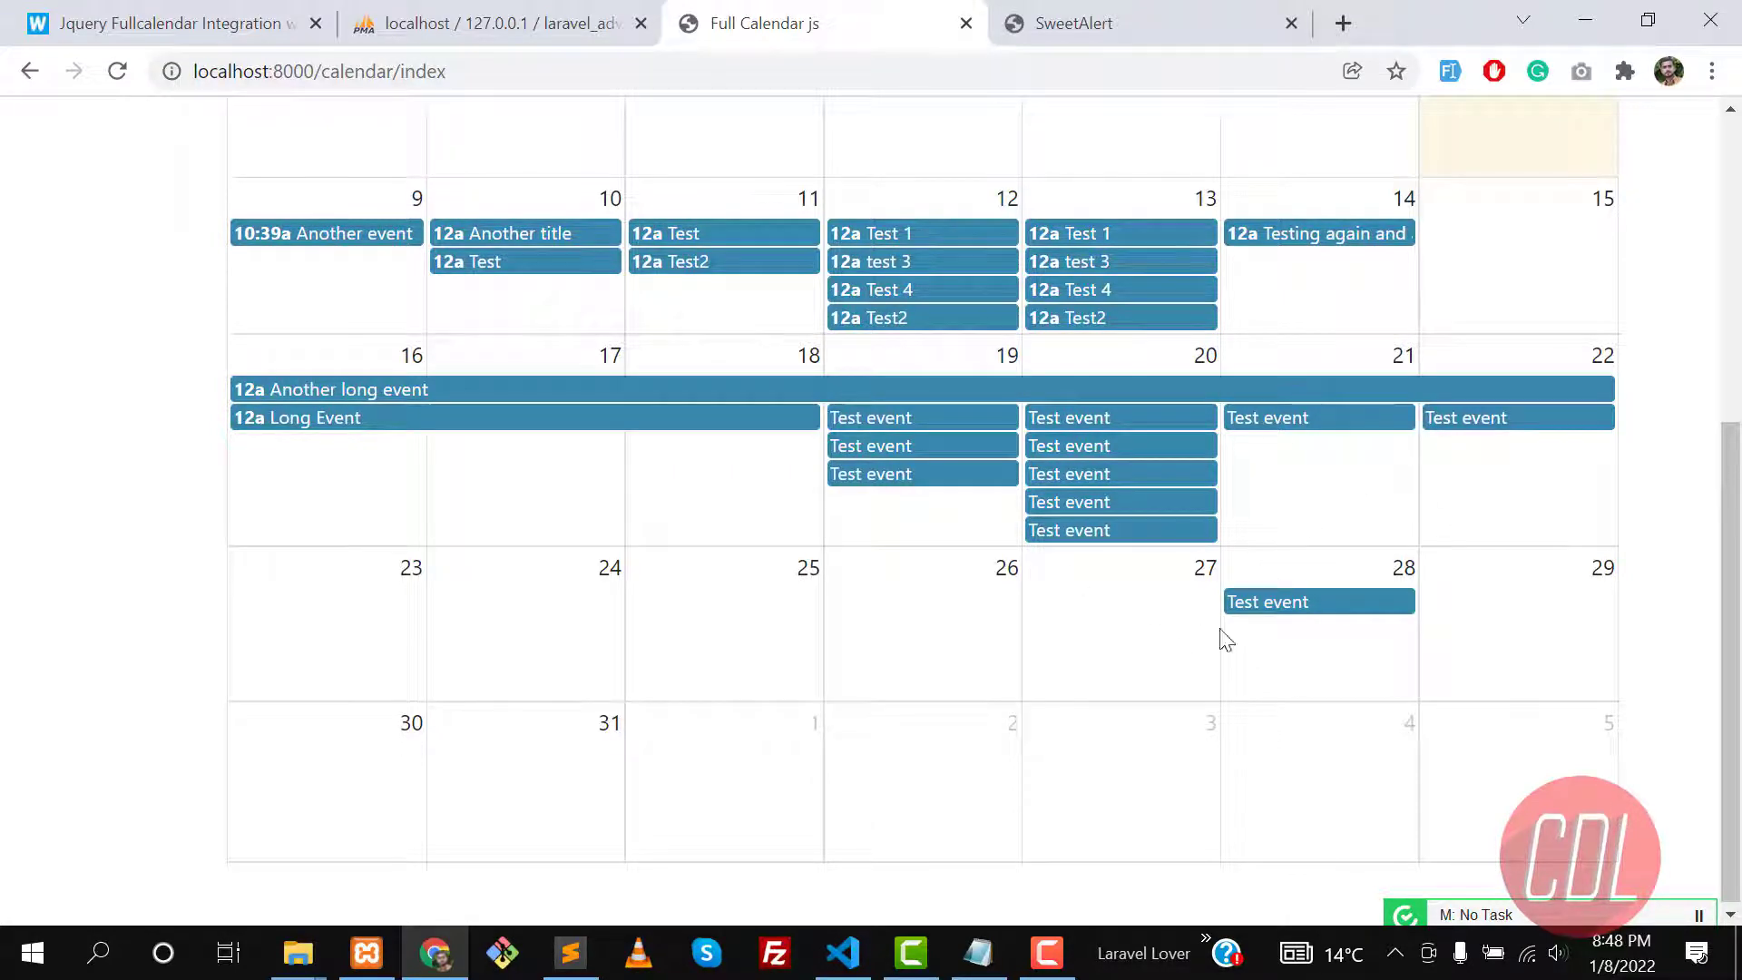
scroll(1255, 545, up, 2)
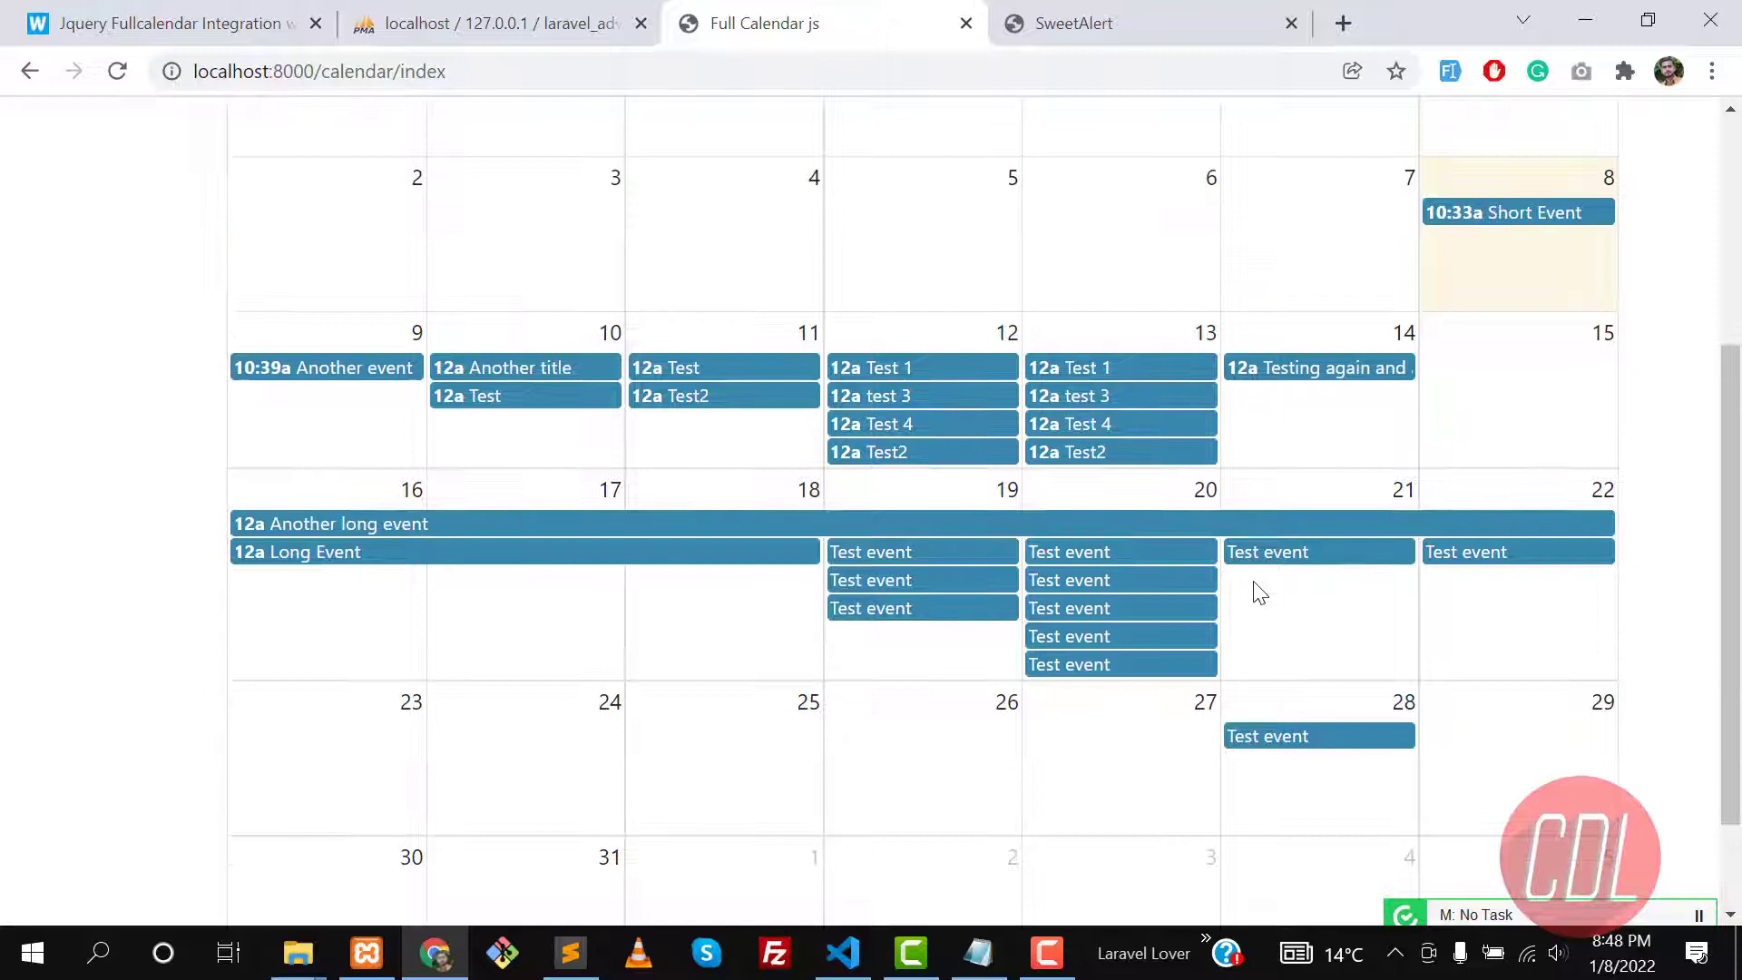
scroll(1260, 586, down, 2)
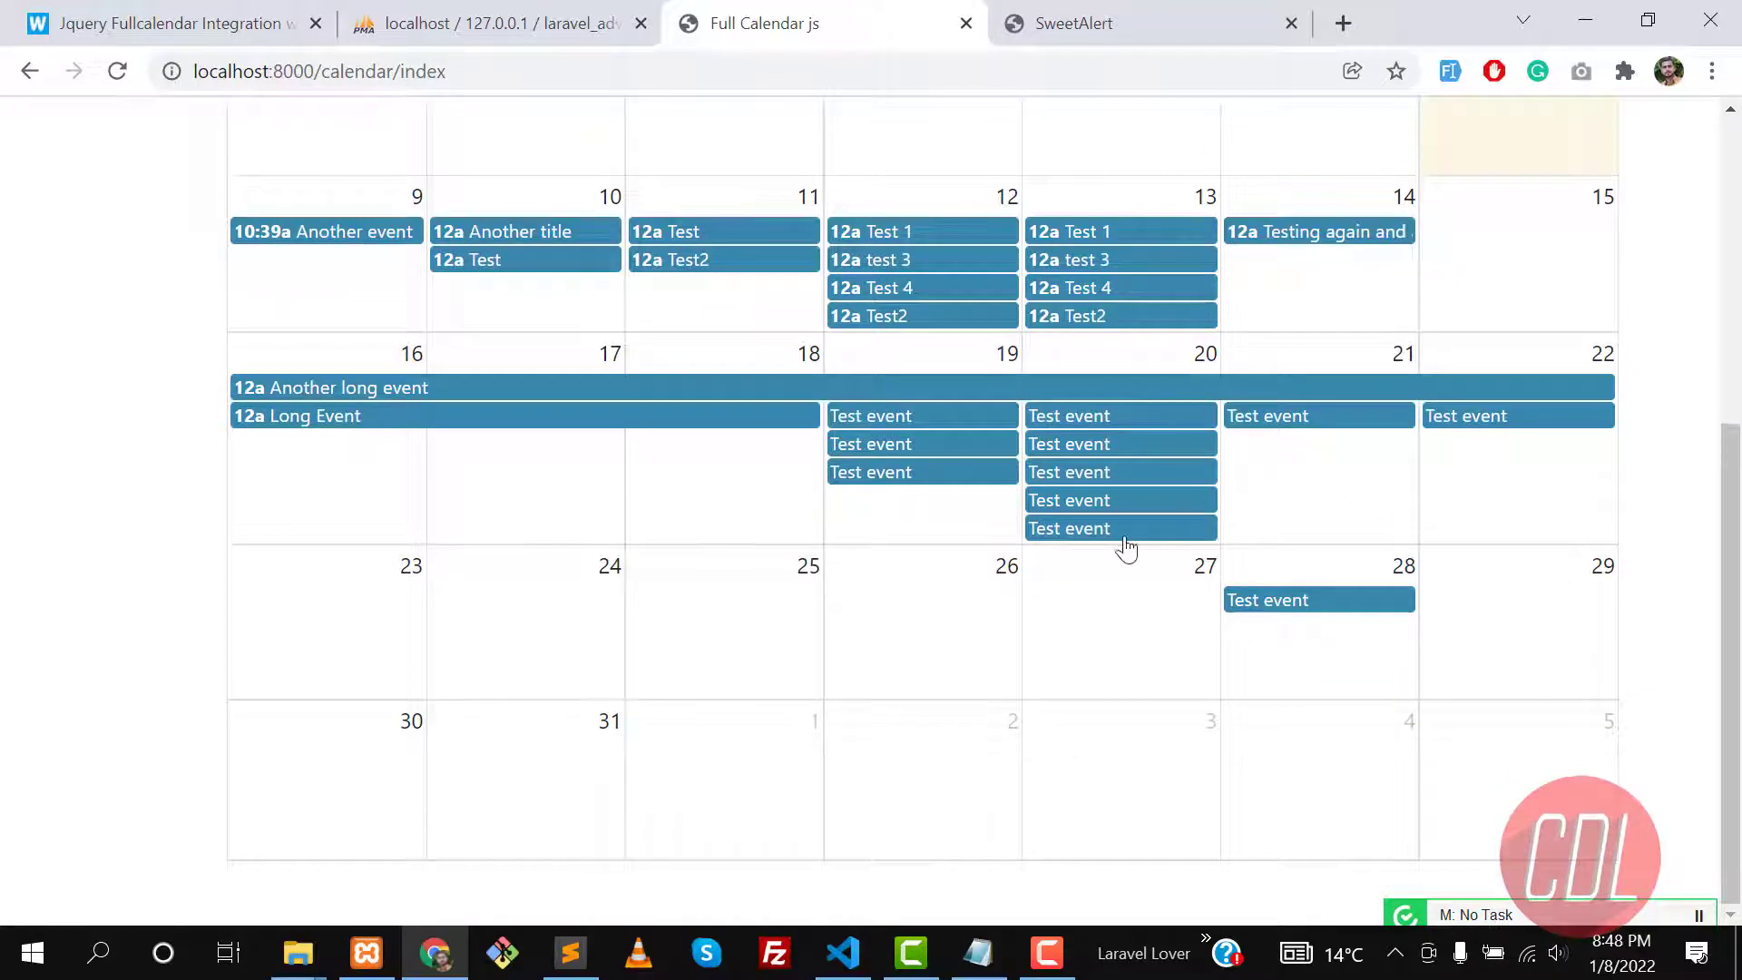
- Close the day 27 booking dialog without saving and glance at the code
click(1106, 608)
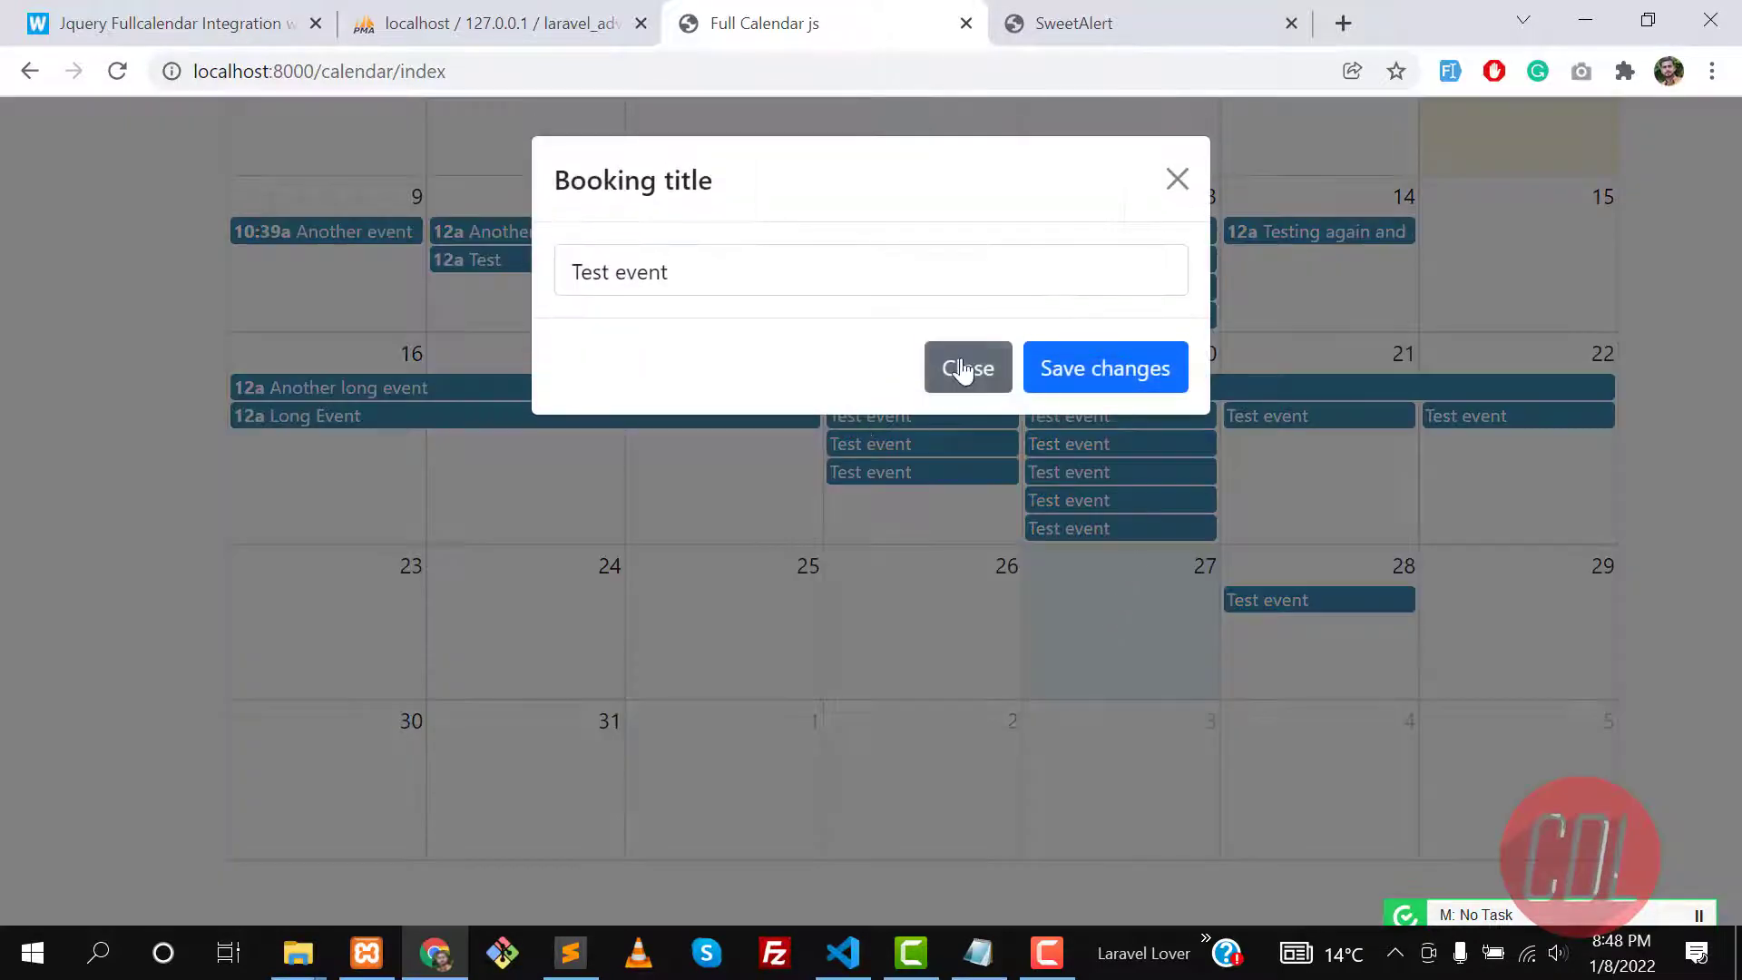
click(969, 368)
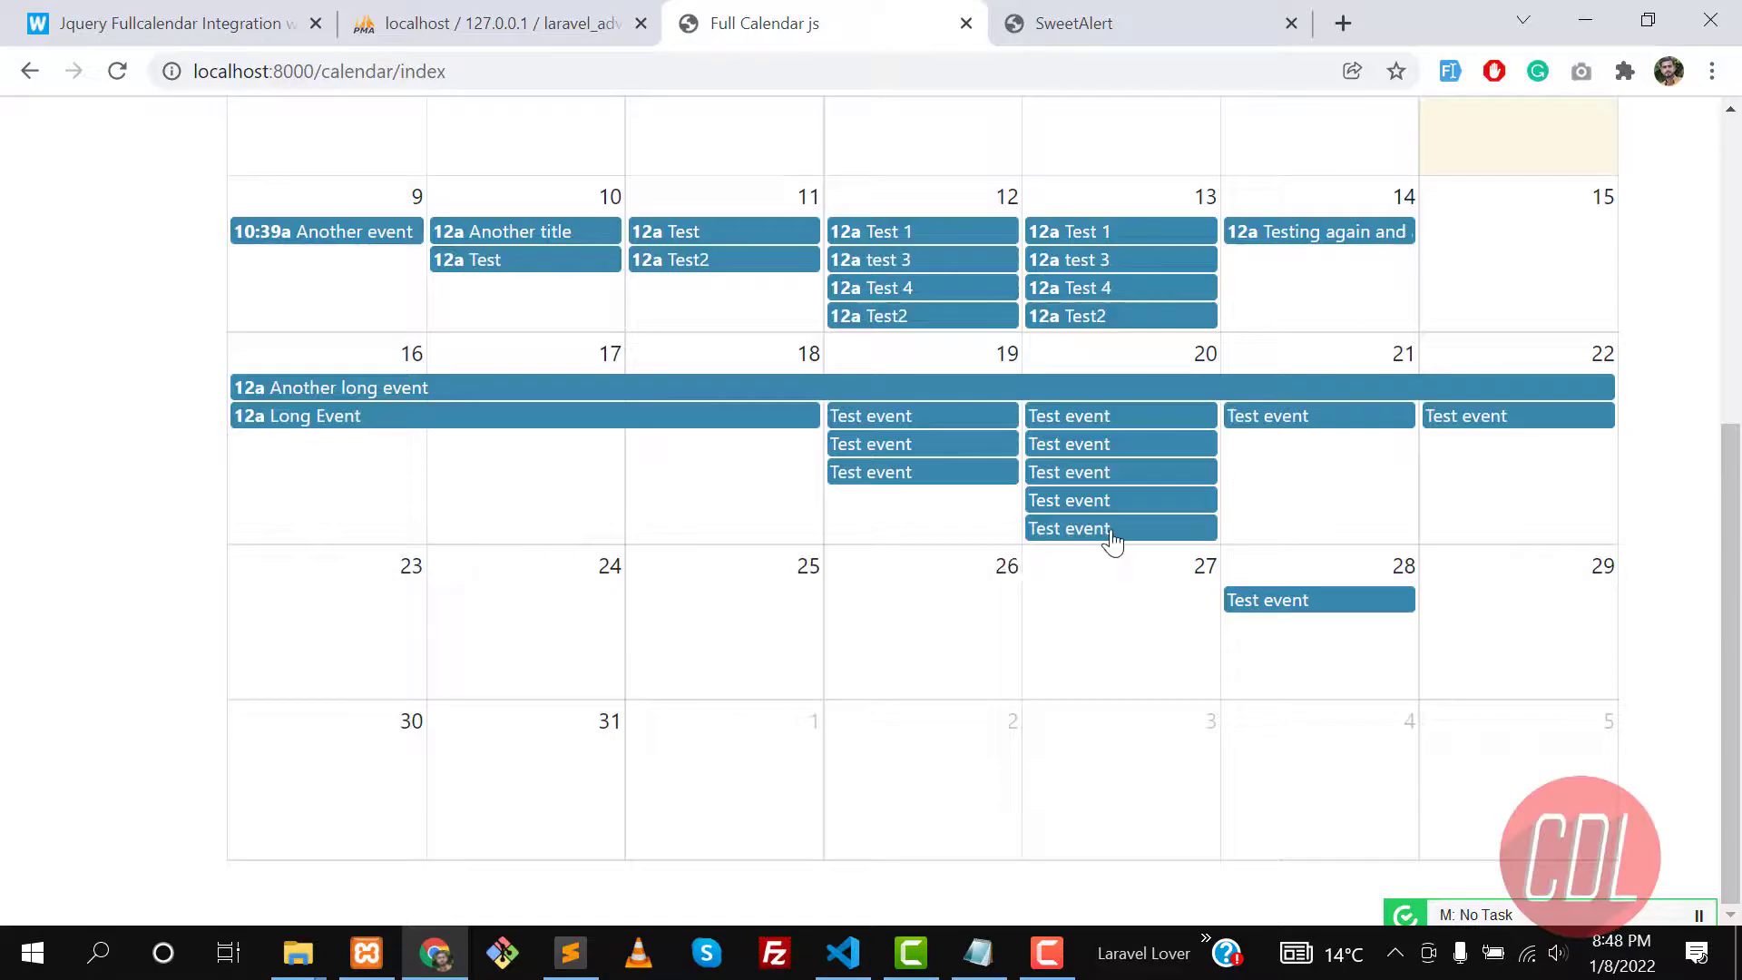
key(alt+Tab)
key(alt+Tab)
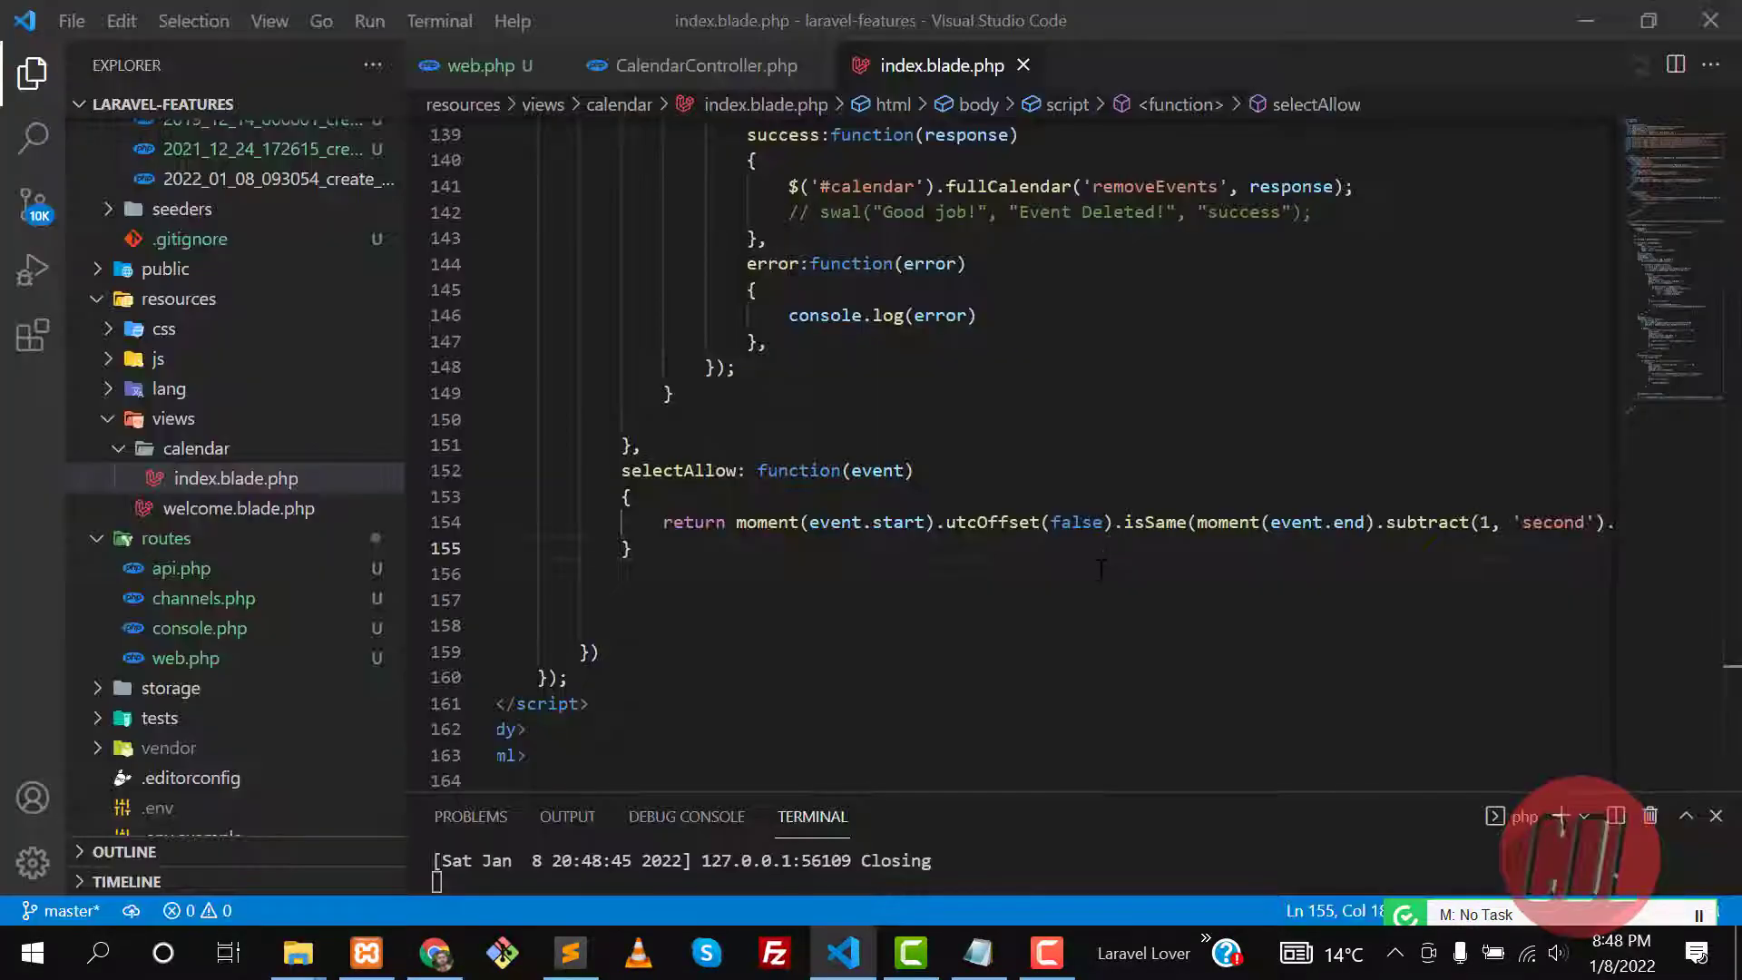
key(alt+Tab)
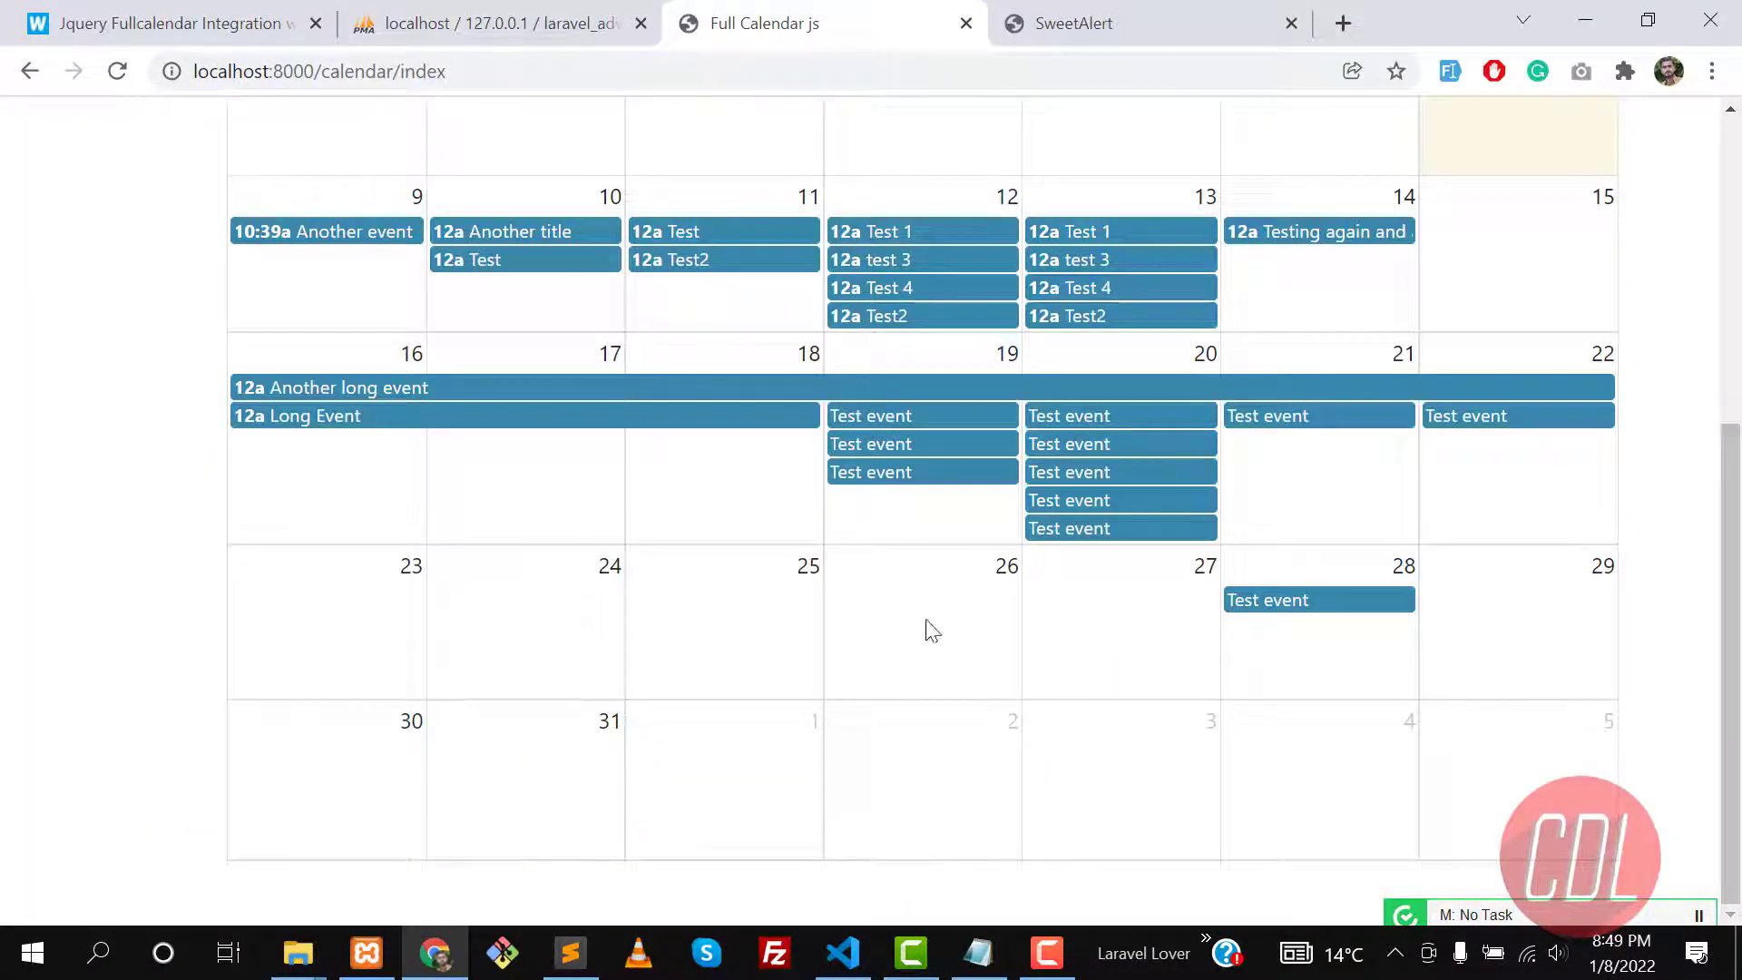
- Close the day 26 booking dialog unsaved and switch to index.blade.php
click(944, 626)
double_click(627, 272)
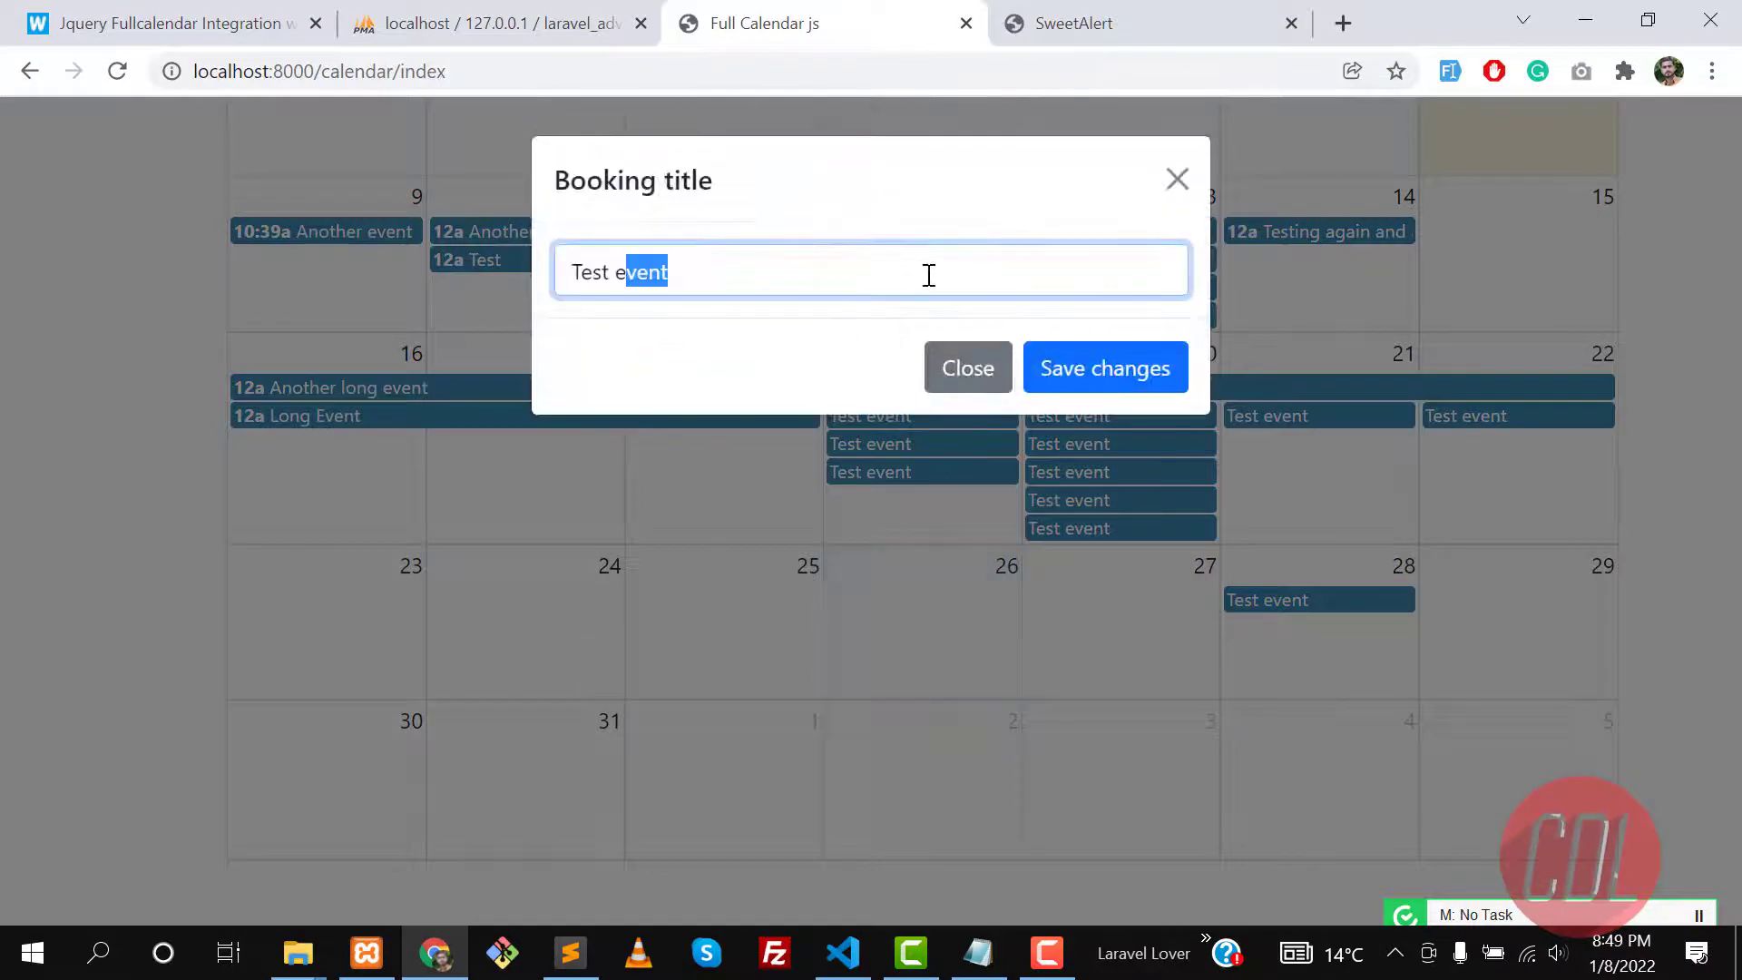
click(926, 272)
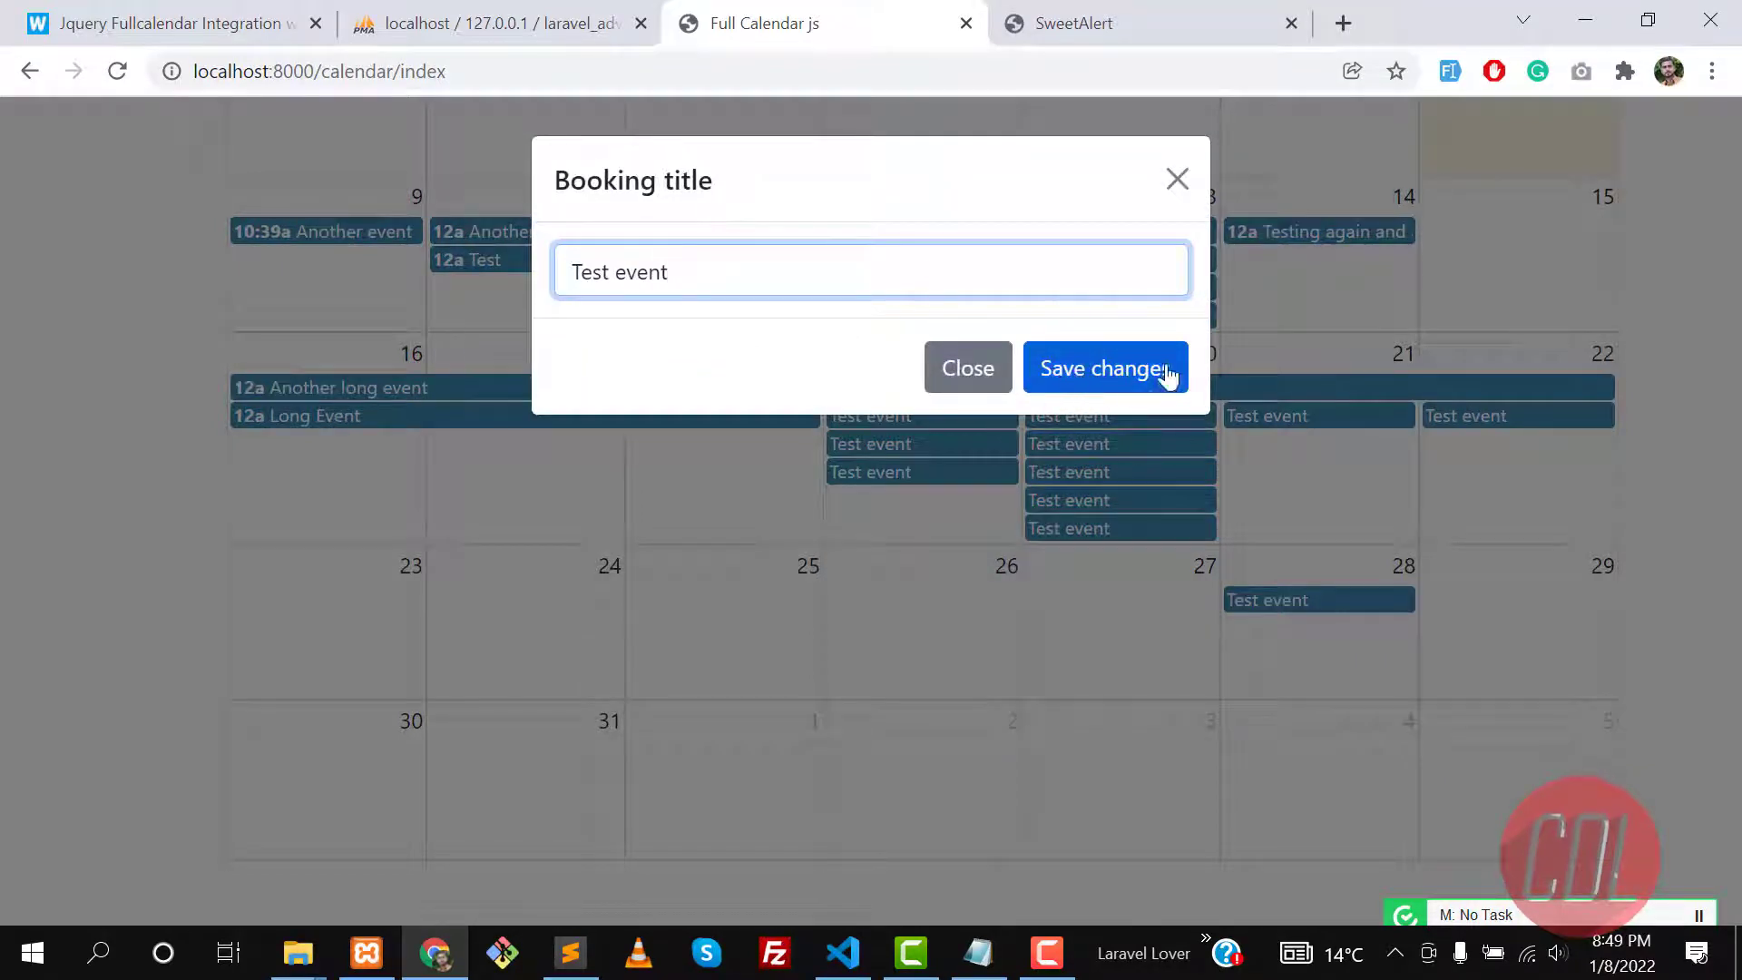
click(957, 372)
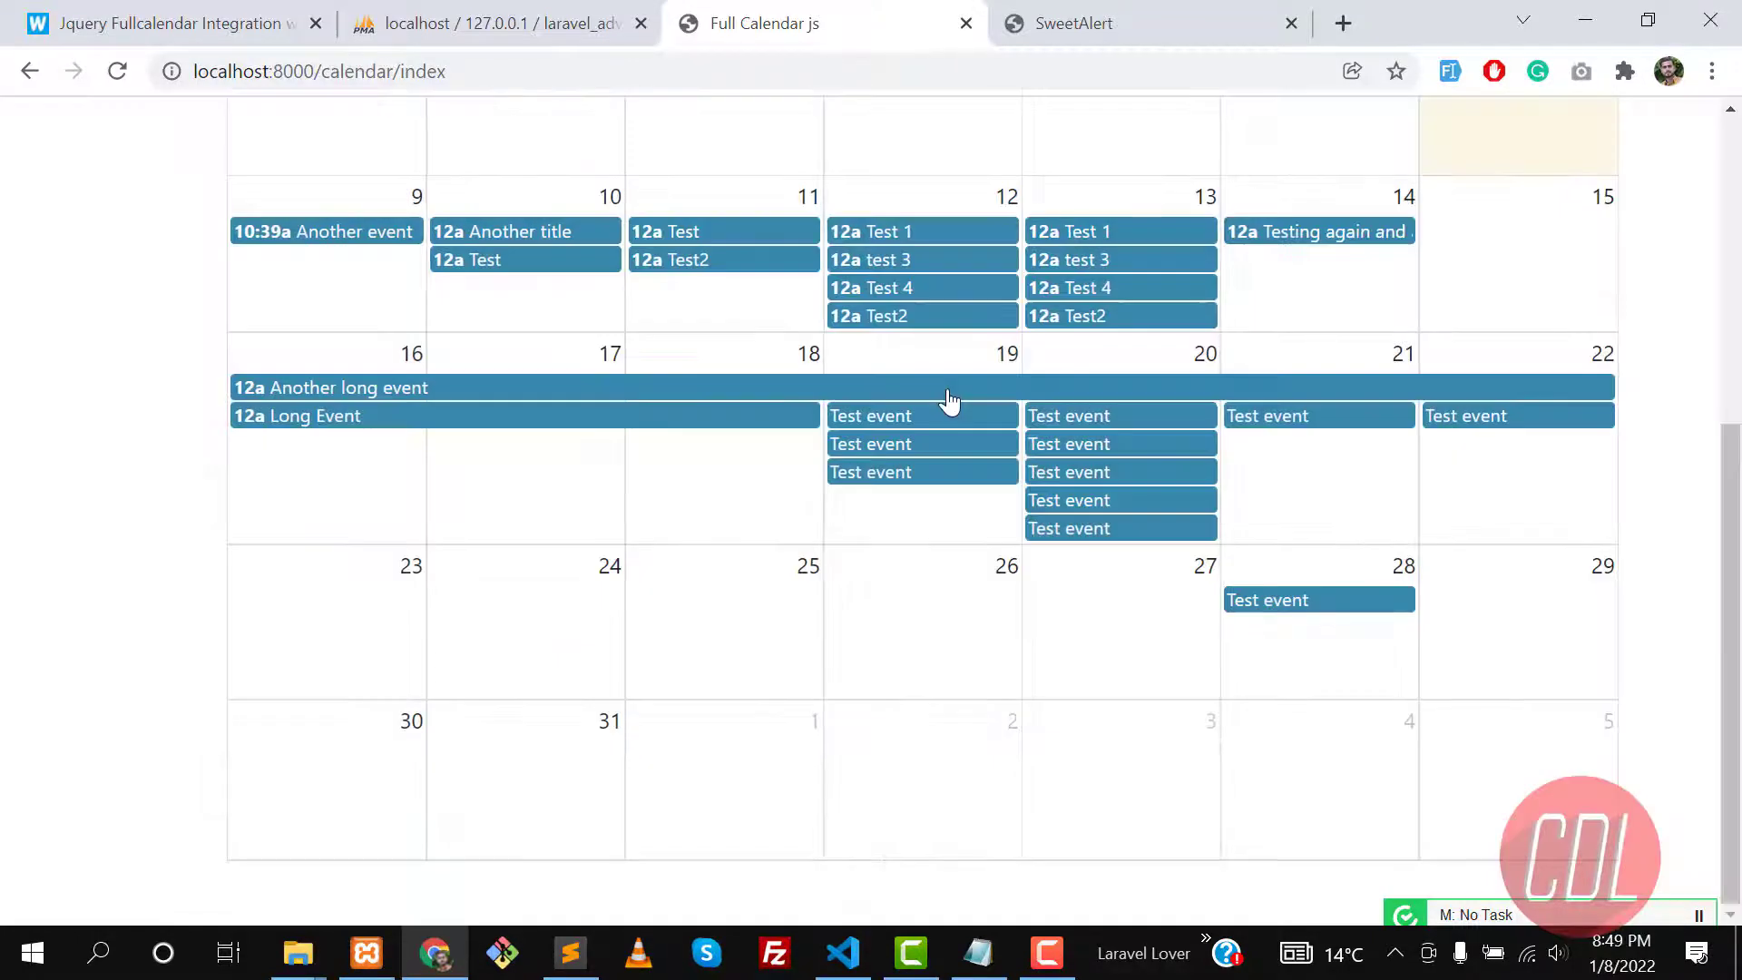
key(alt+Tab)
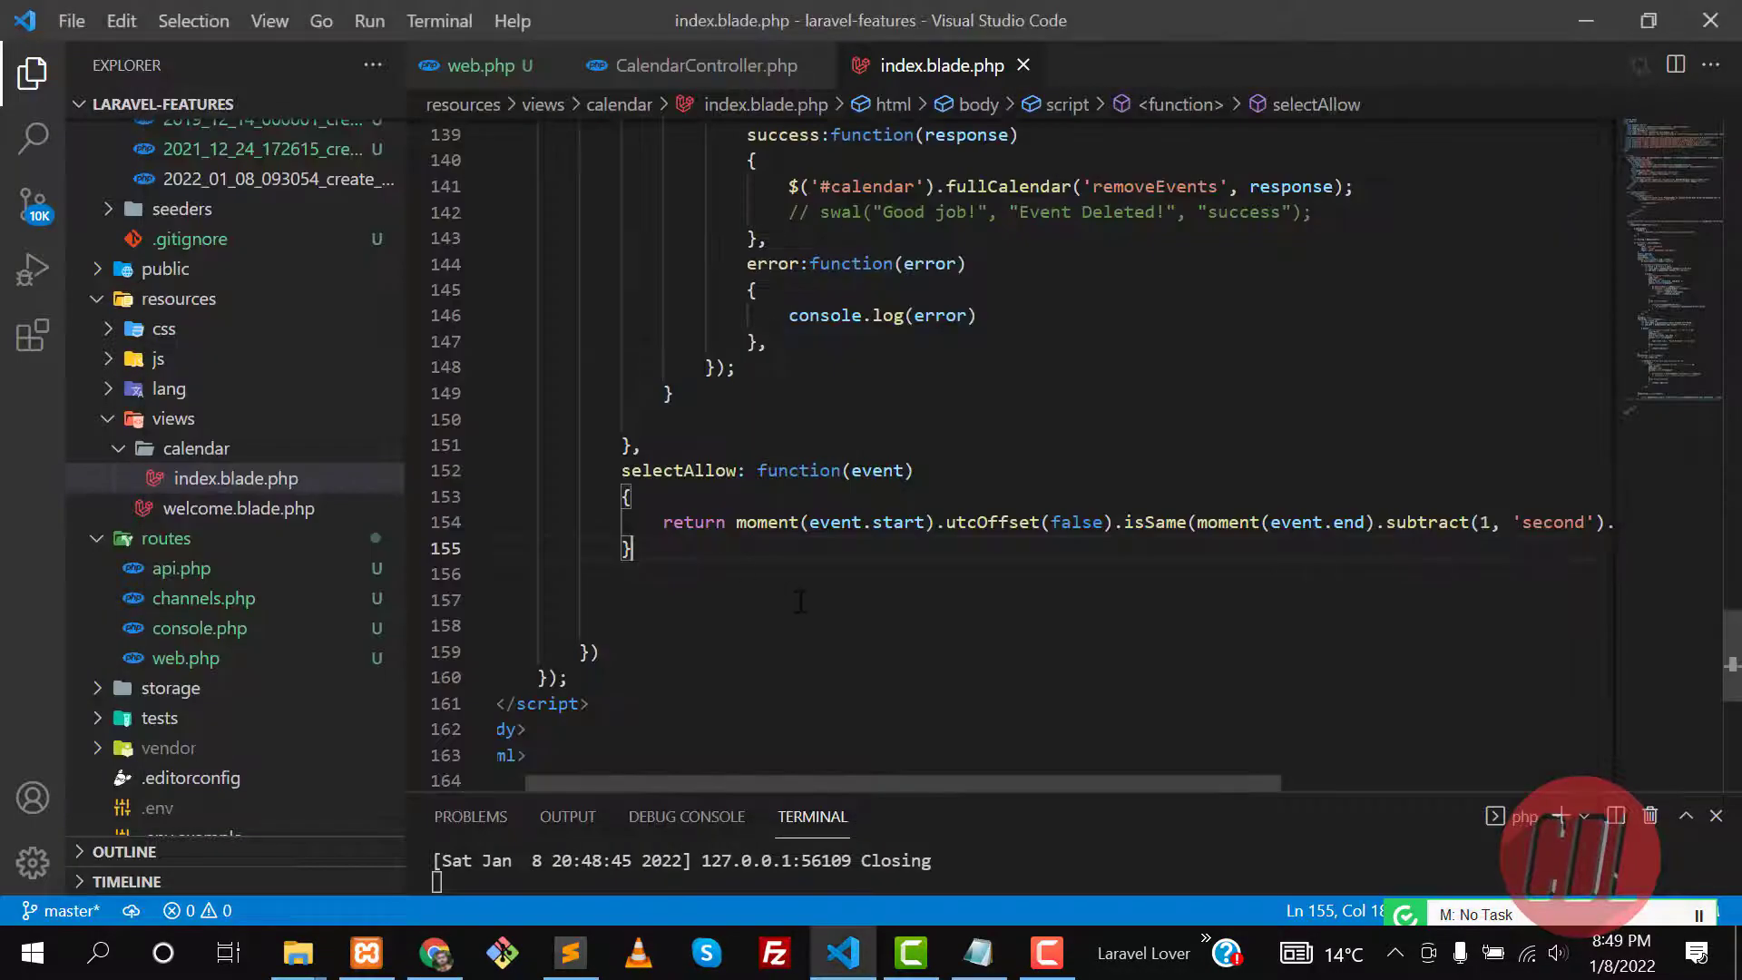
text(,)
- Insert the $("#betModal").on("hidden.bs.modal") handler with $('#saveBtn').unbind() below the calendar setup
key(Return)
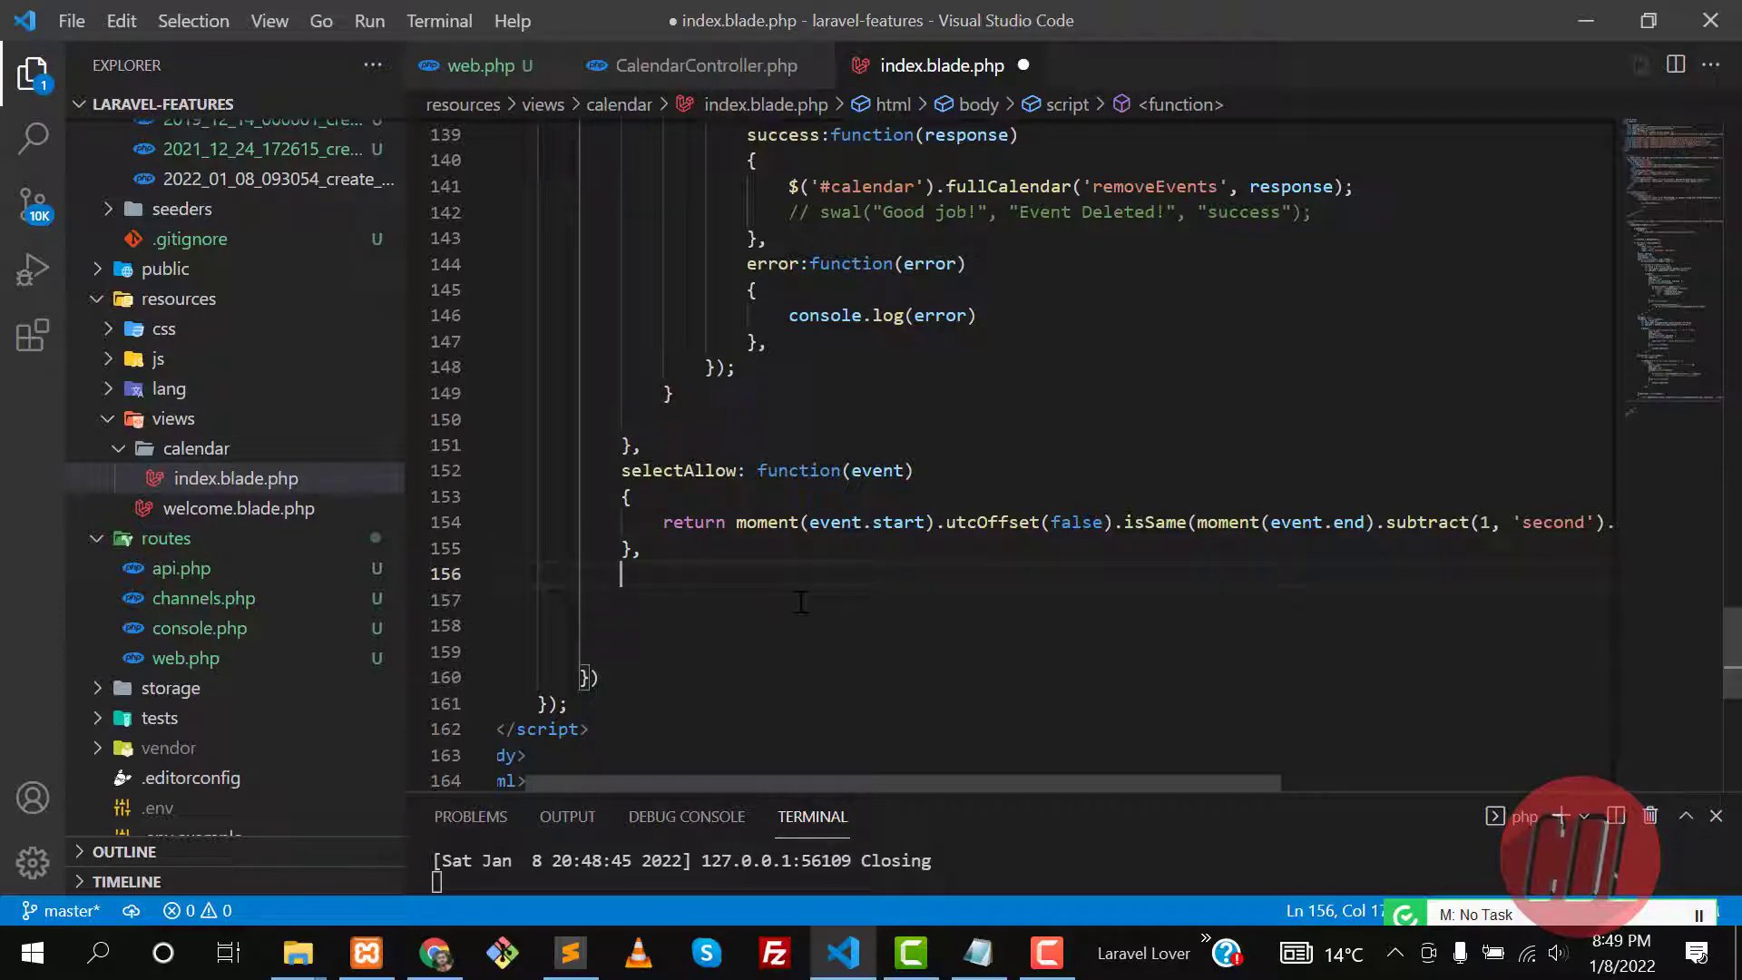
key(BackSpace)
scroll(954, 477, down, 2)
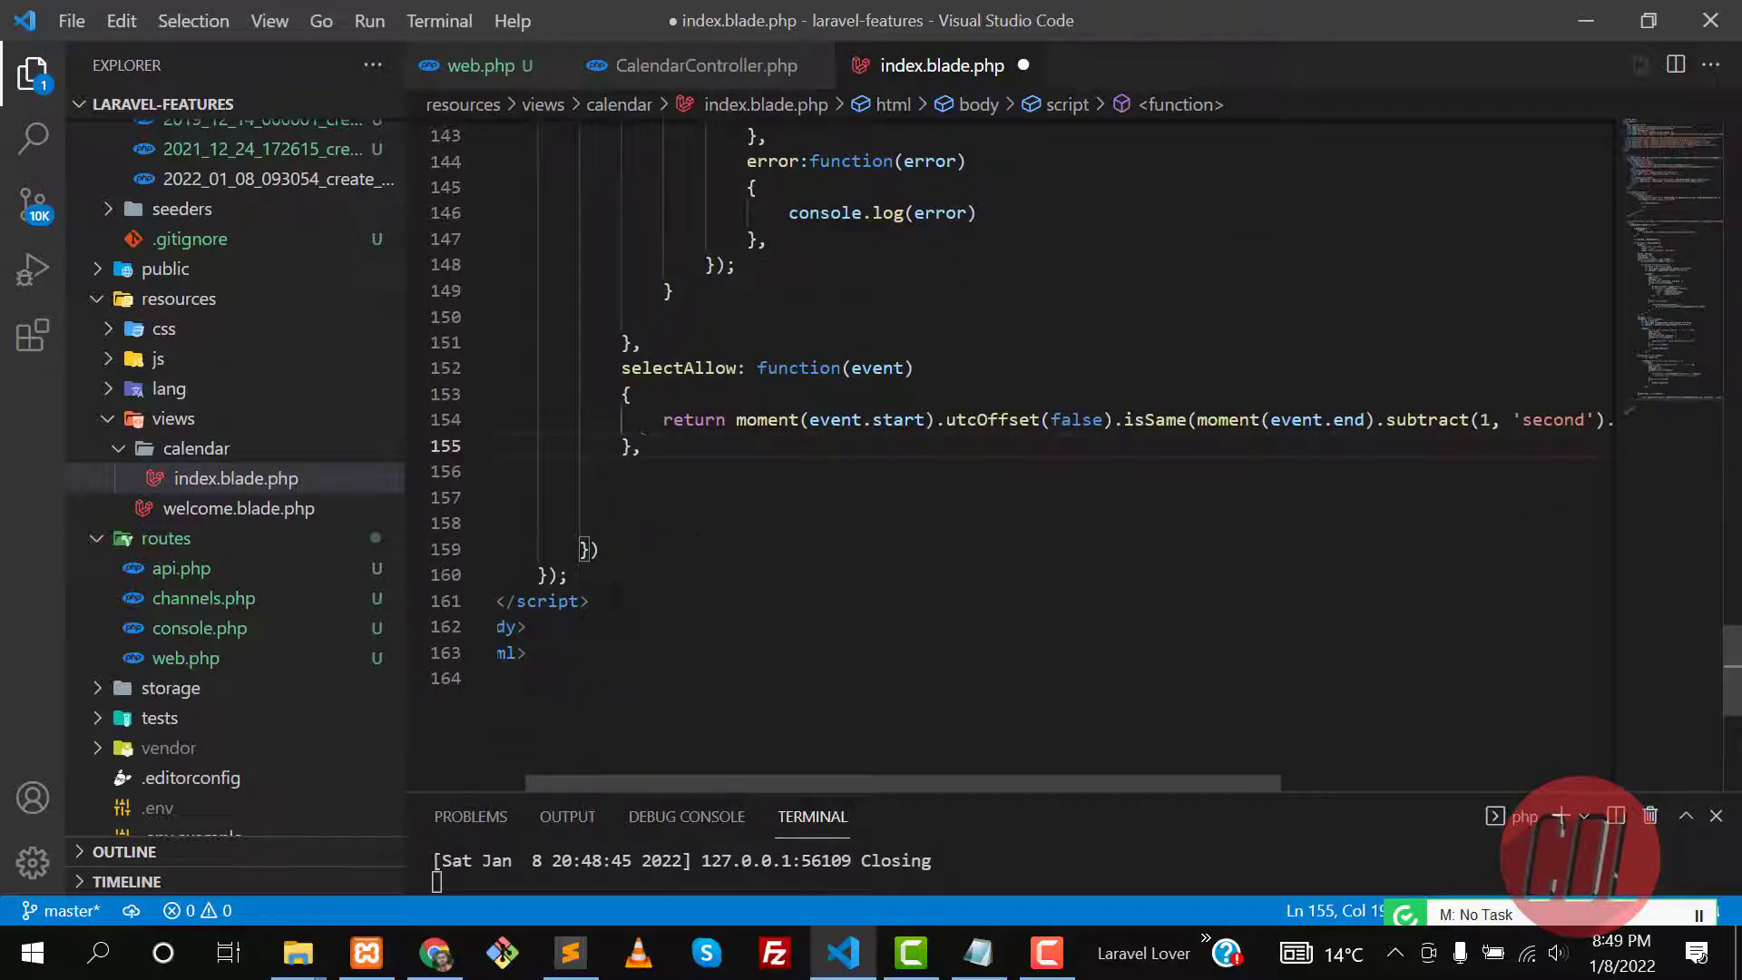
click(603, 548)
text(;)
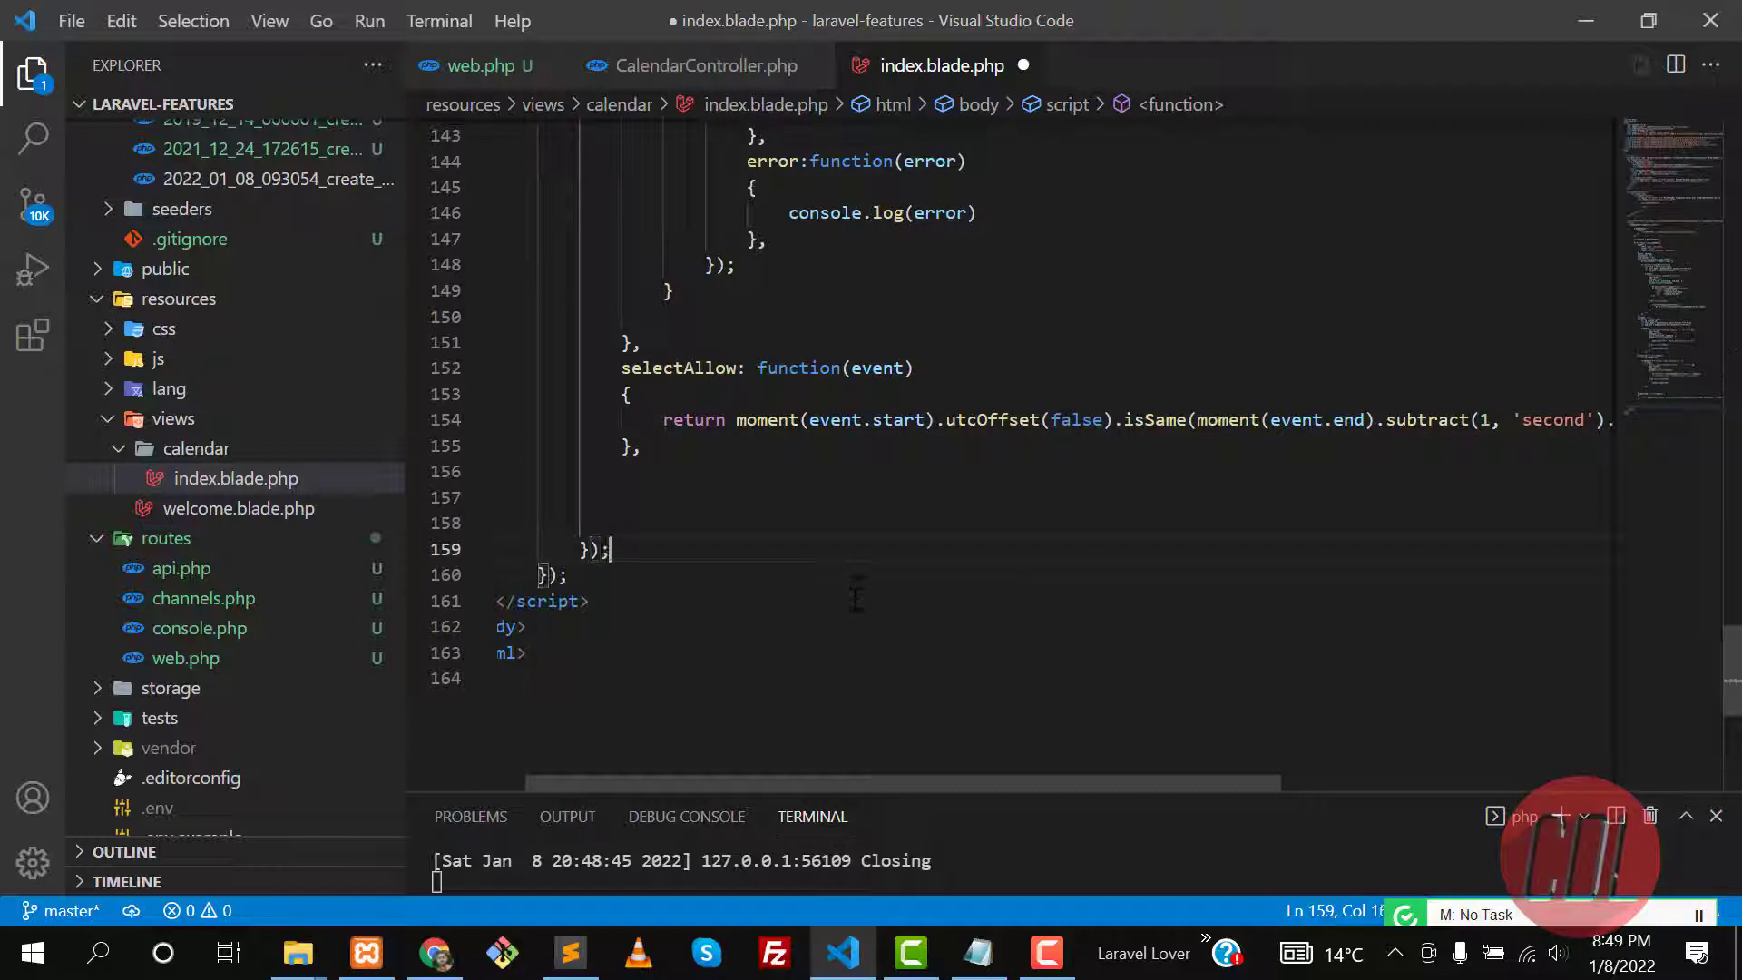
key(Return)
key(Return)
key(Return)
text($("#betModal").on("hidden.bs.modal", function () {)
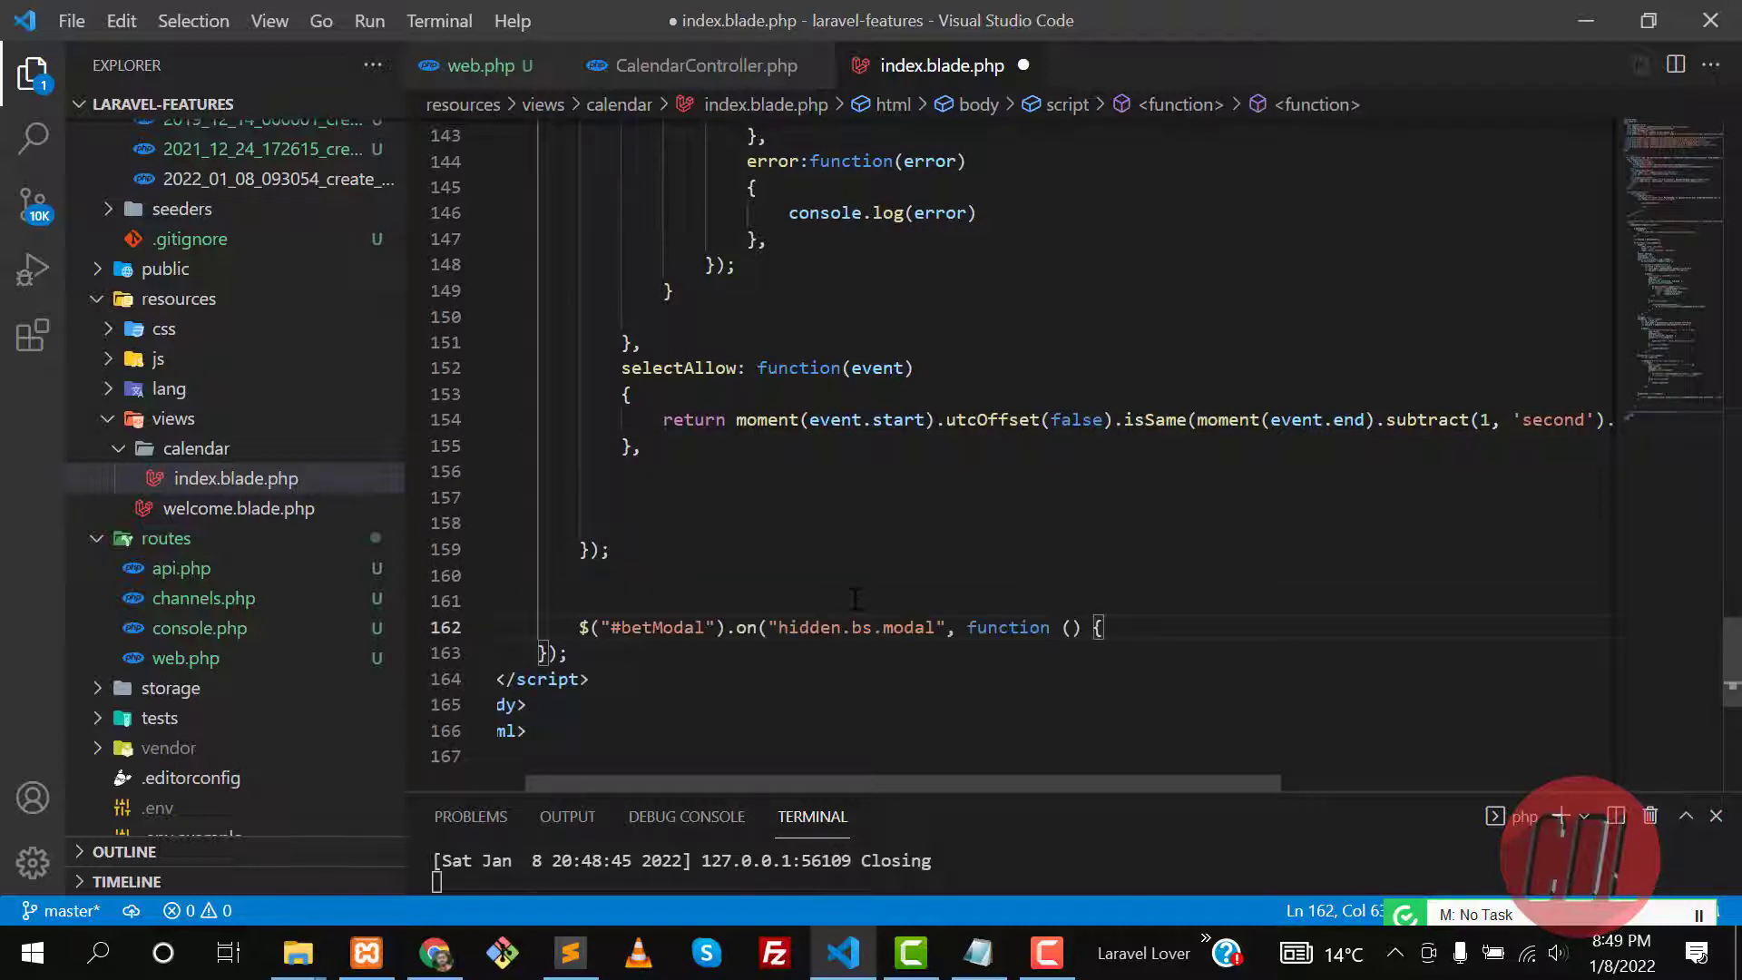
key(Return)
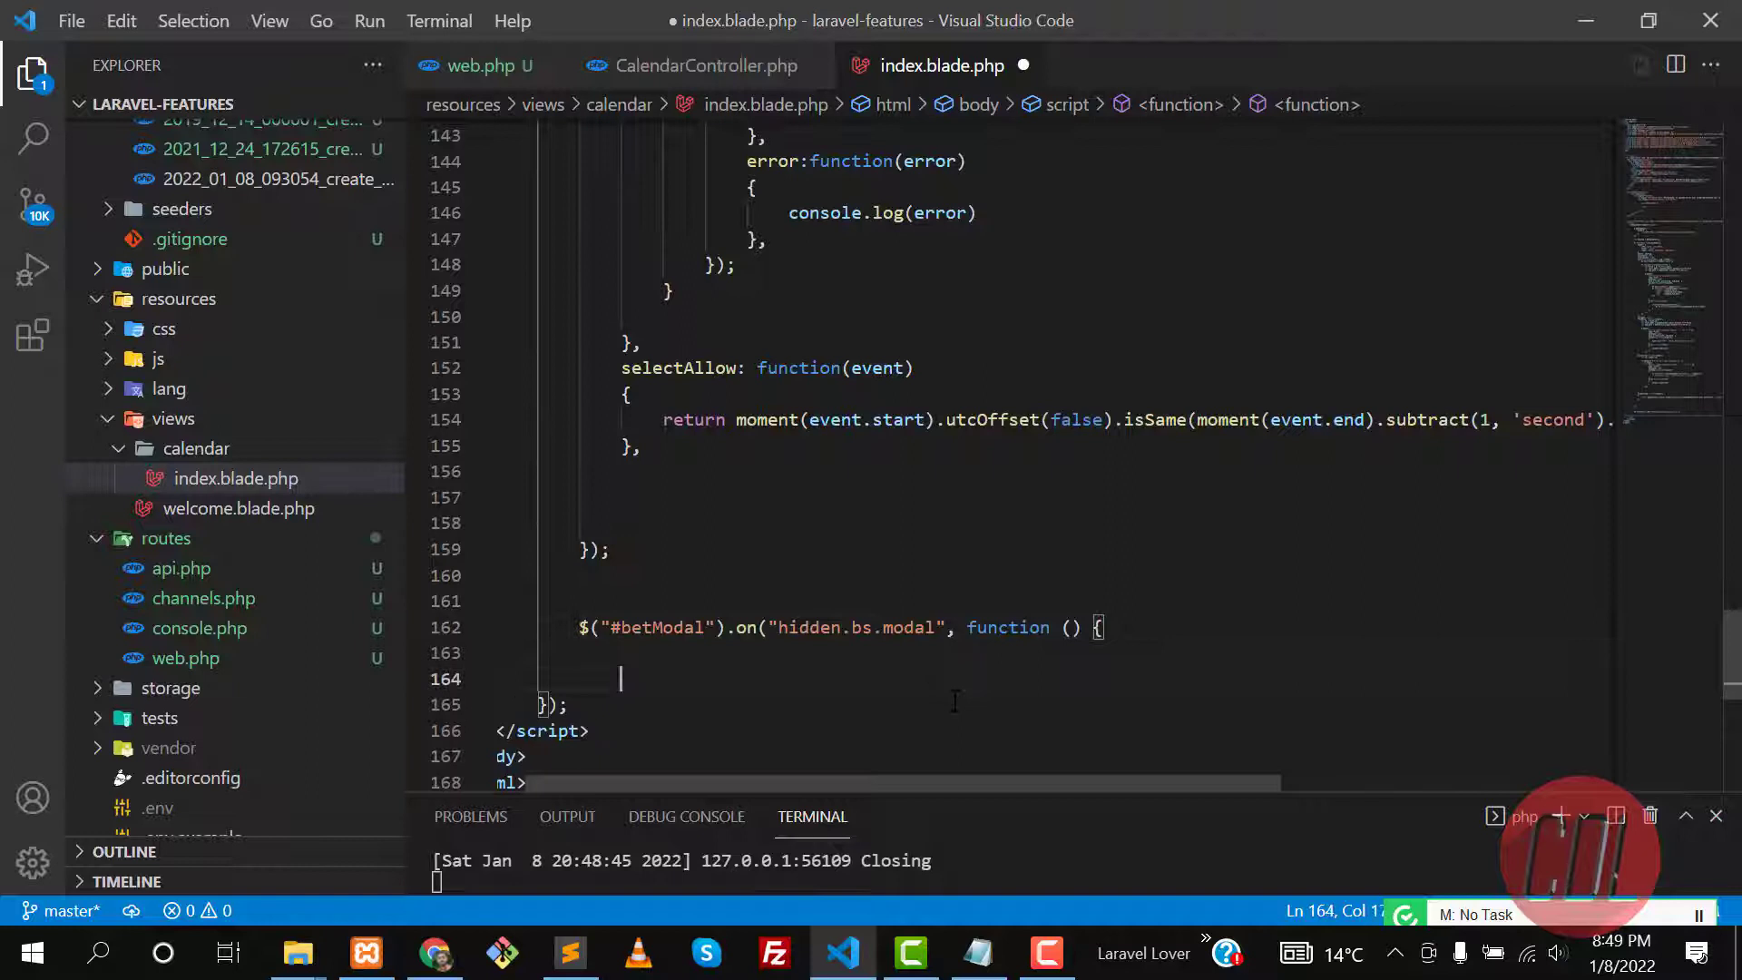
key(ctrl+space)
key(Escape)
key(Up)
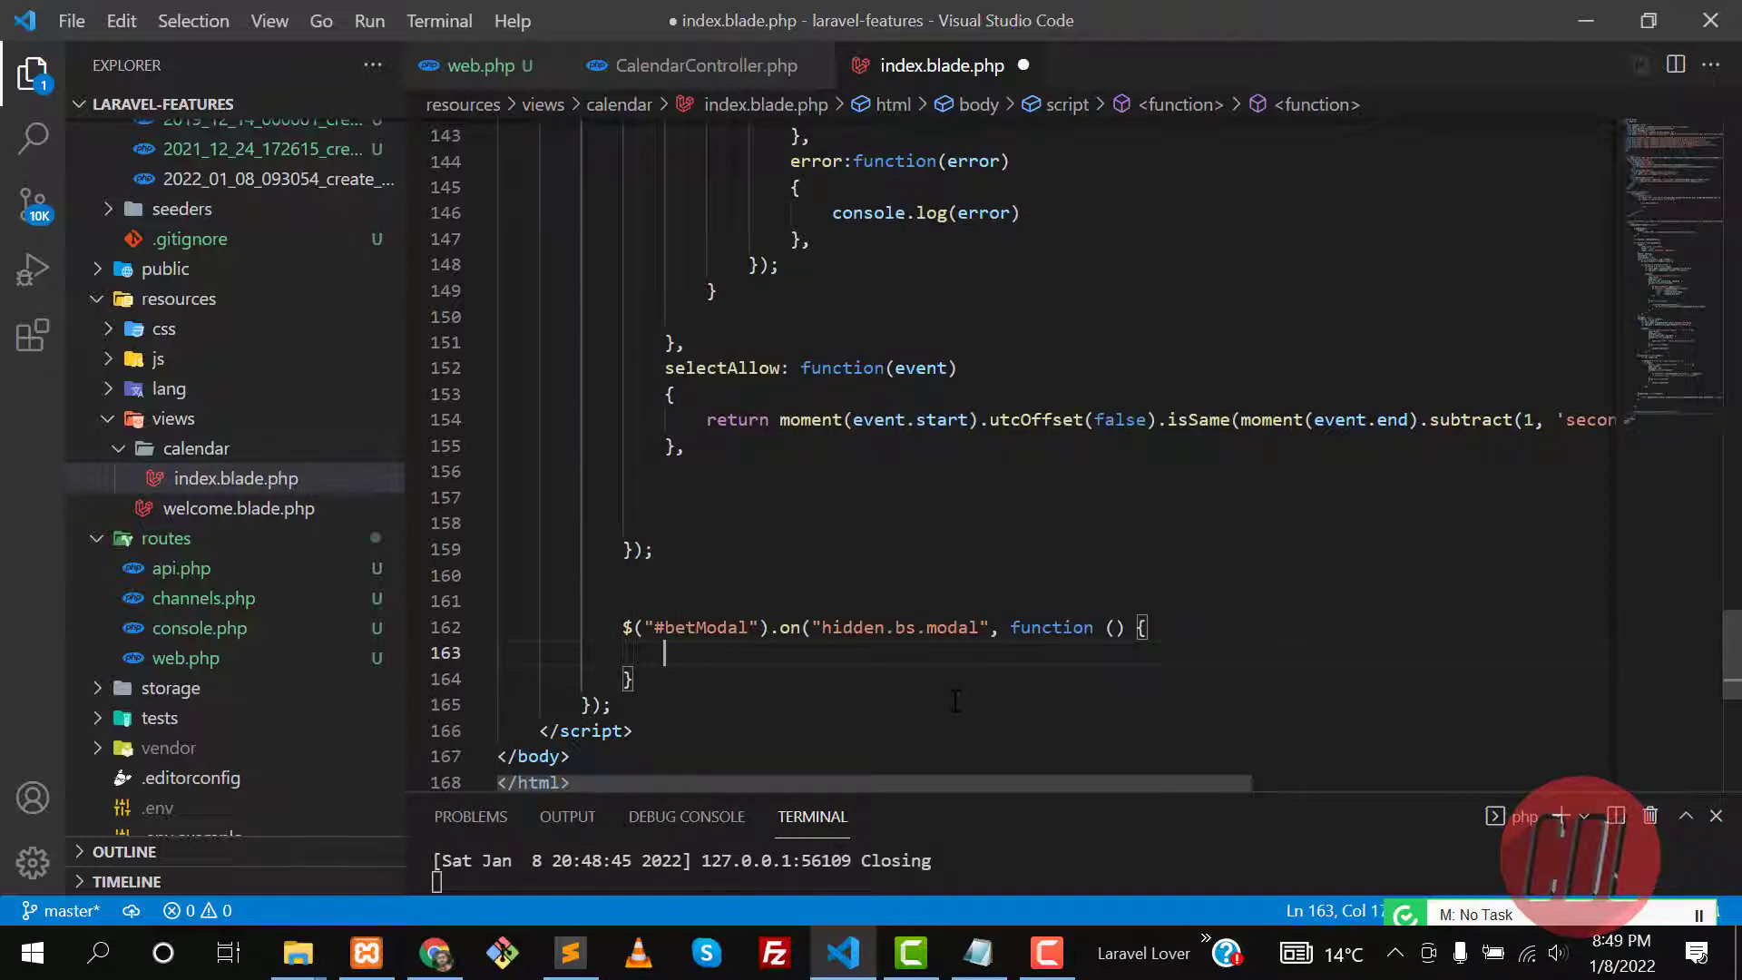
text($(')
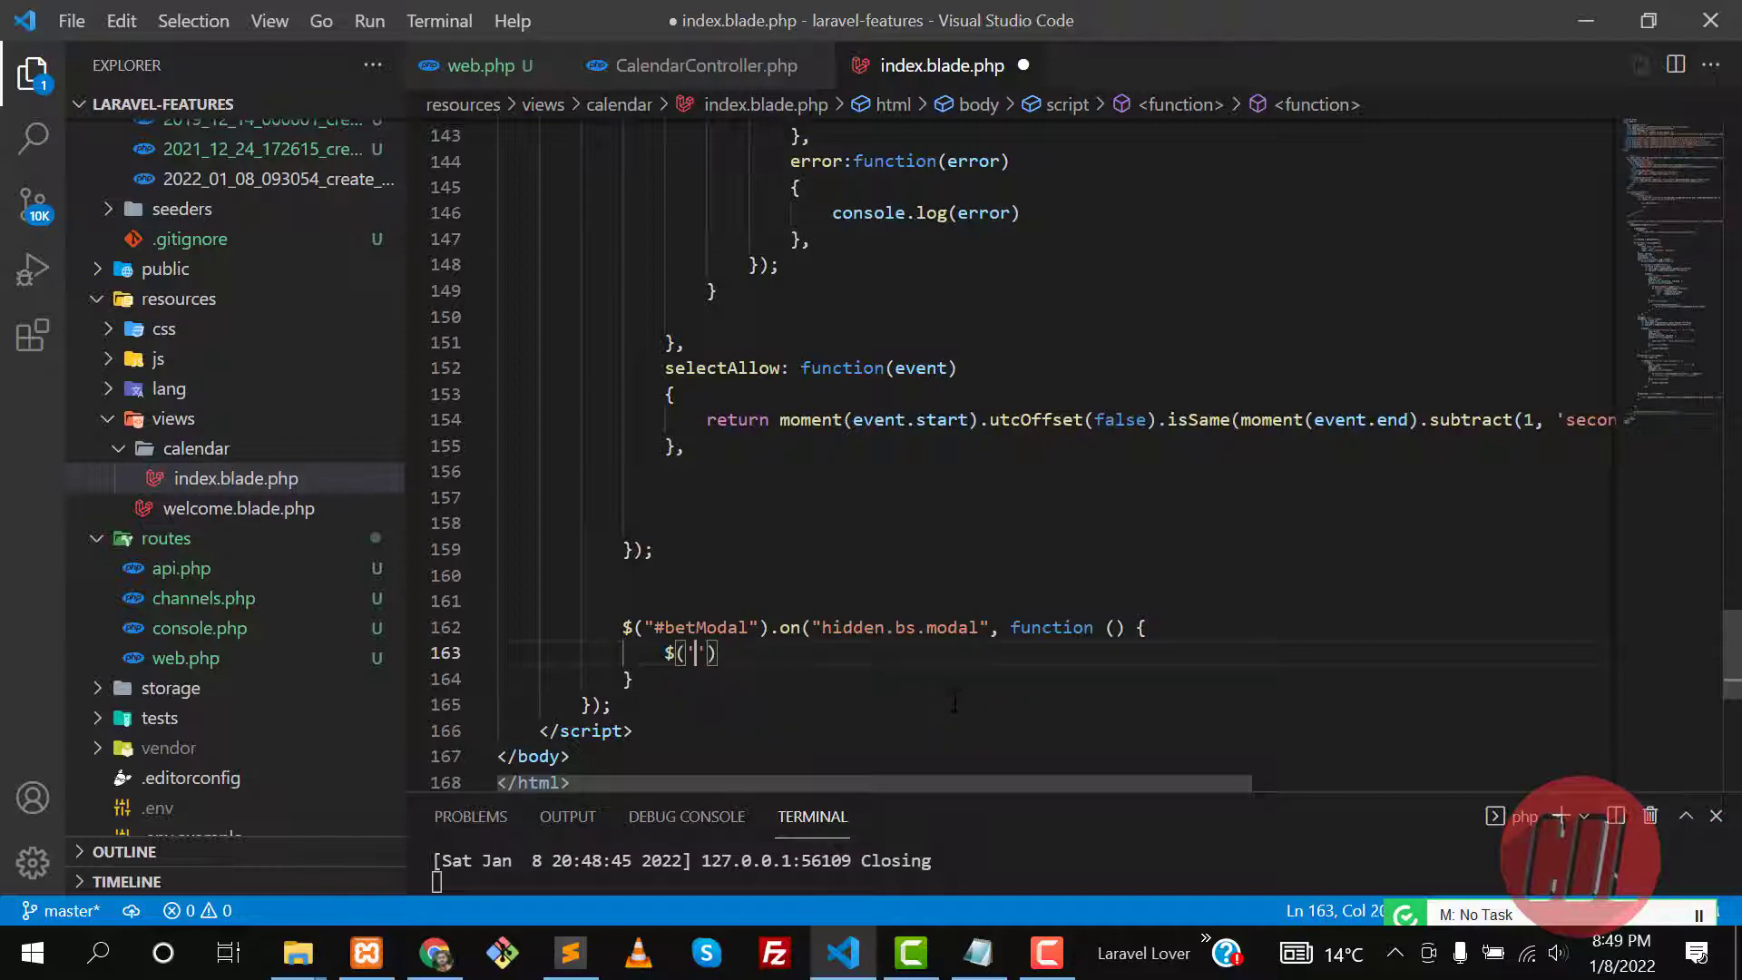
text(#saveB)
text(tn'))
text(.unb)
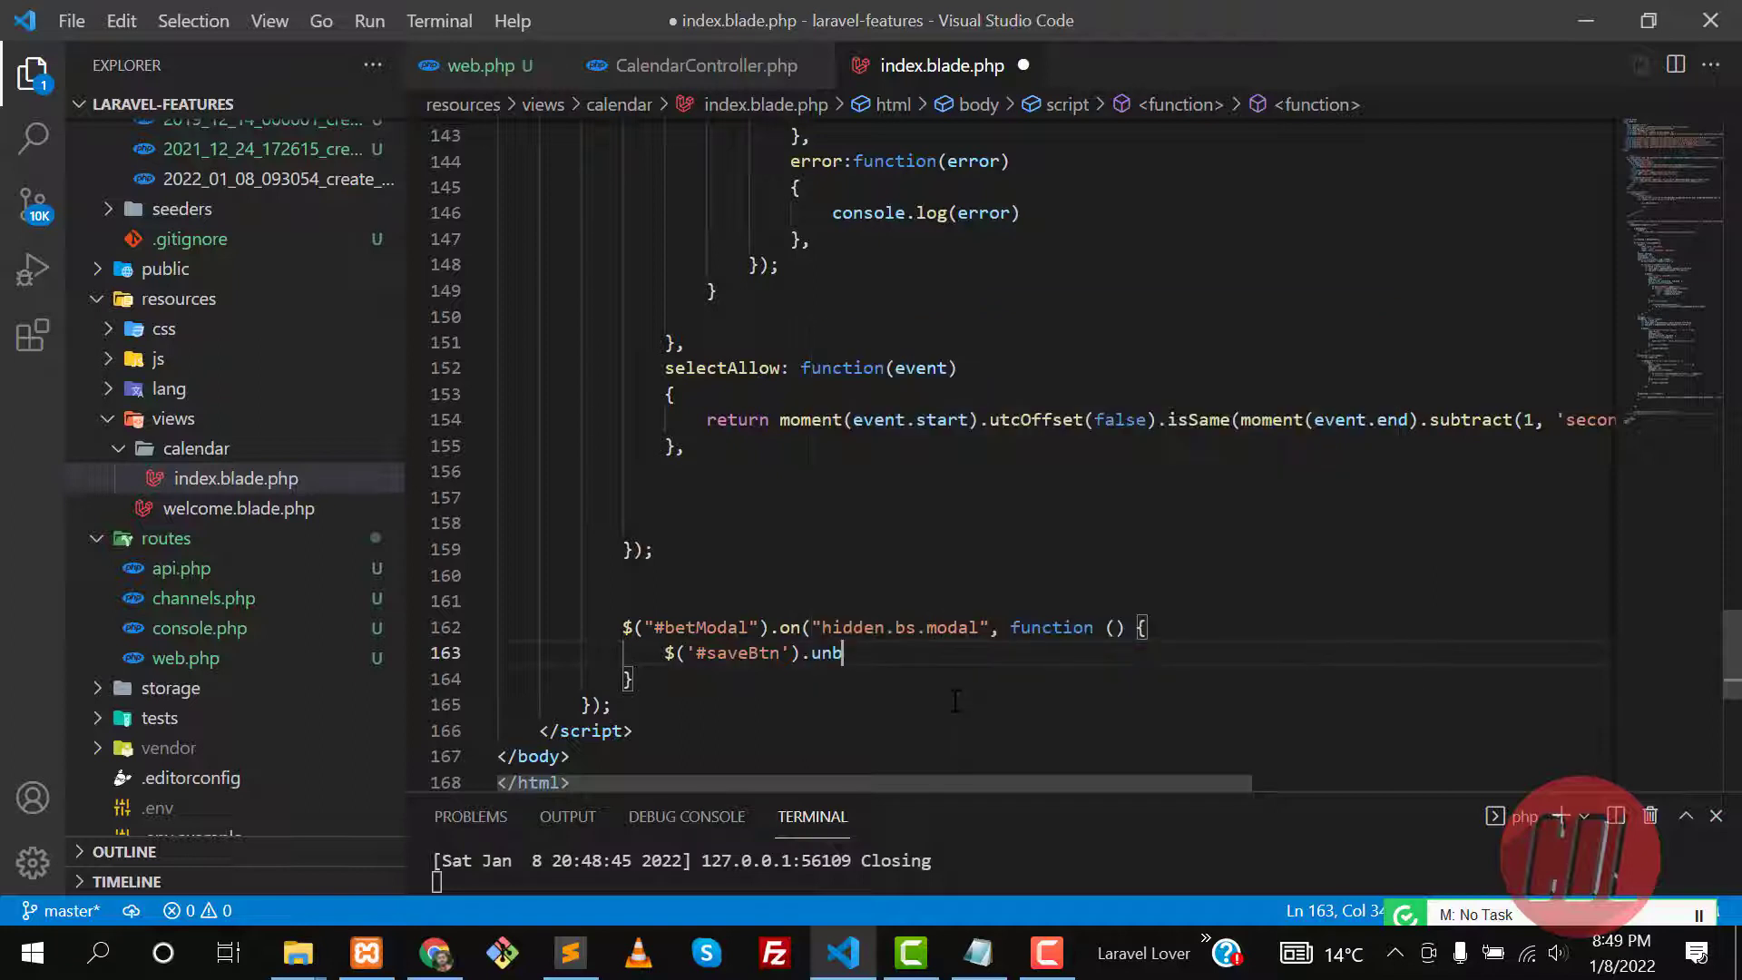
text(ind()
text();)
- Review the new unbind statement and the hidden.bs.modal event name
drag(664, 653, 872, 655)
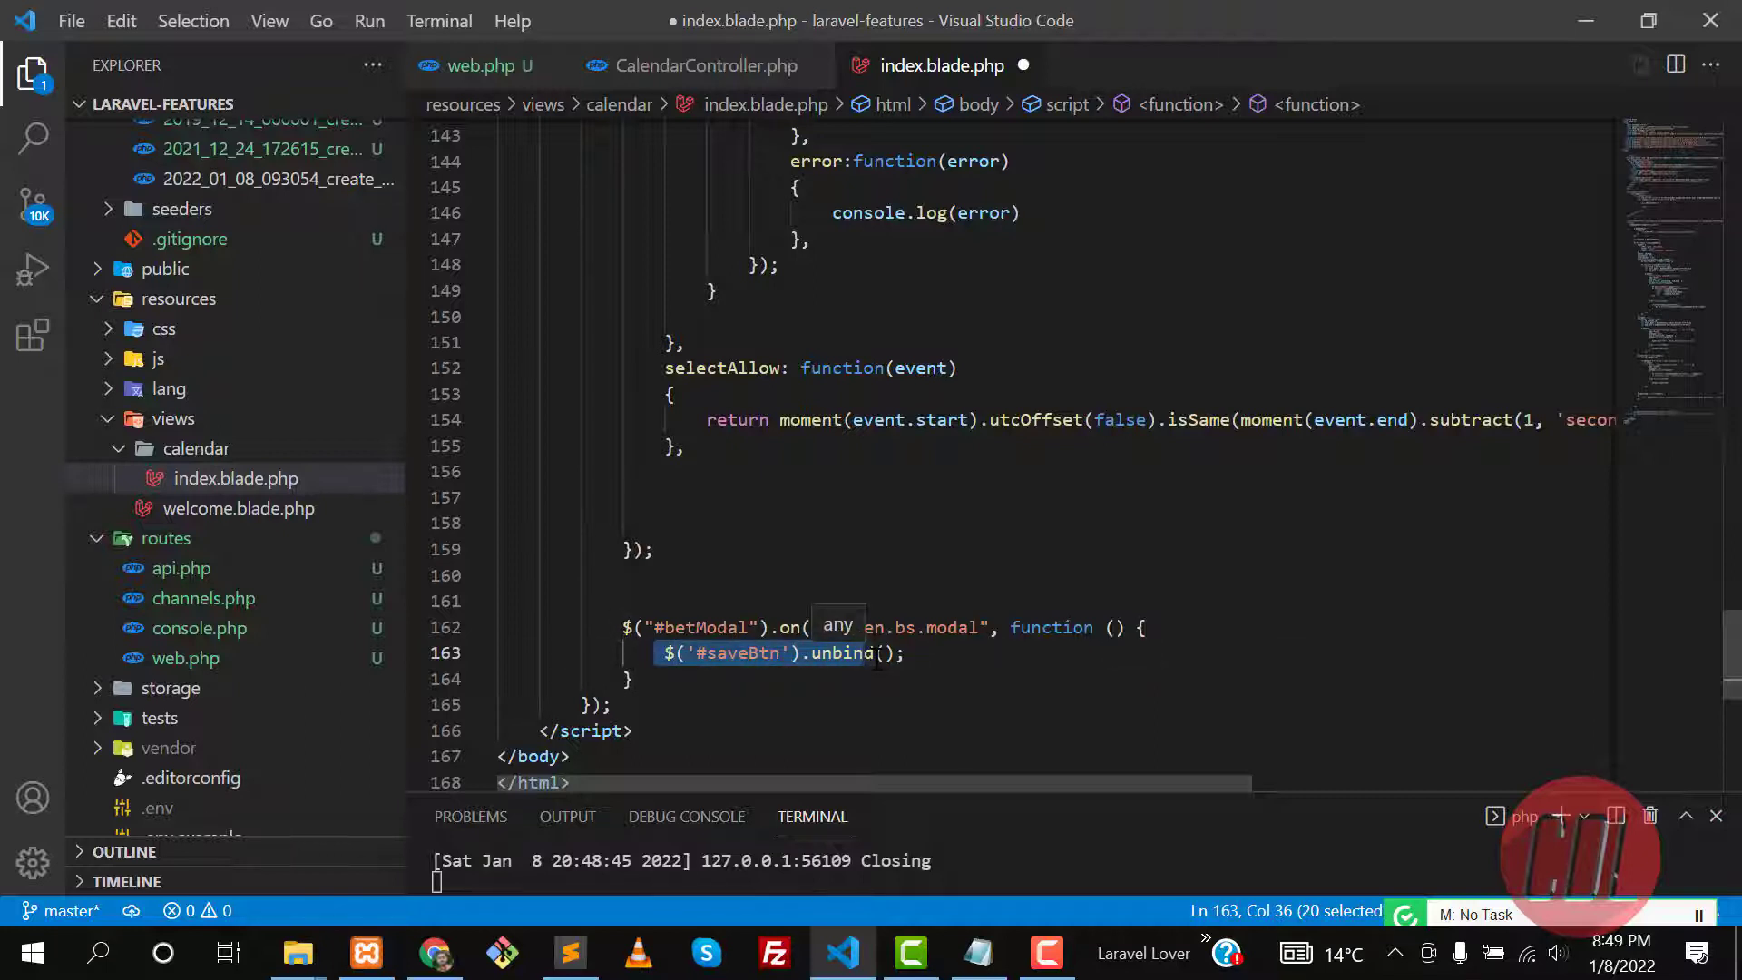
click(910, 652)
drag(804, 628, 961, 629)
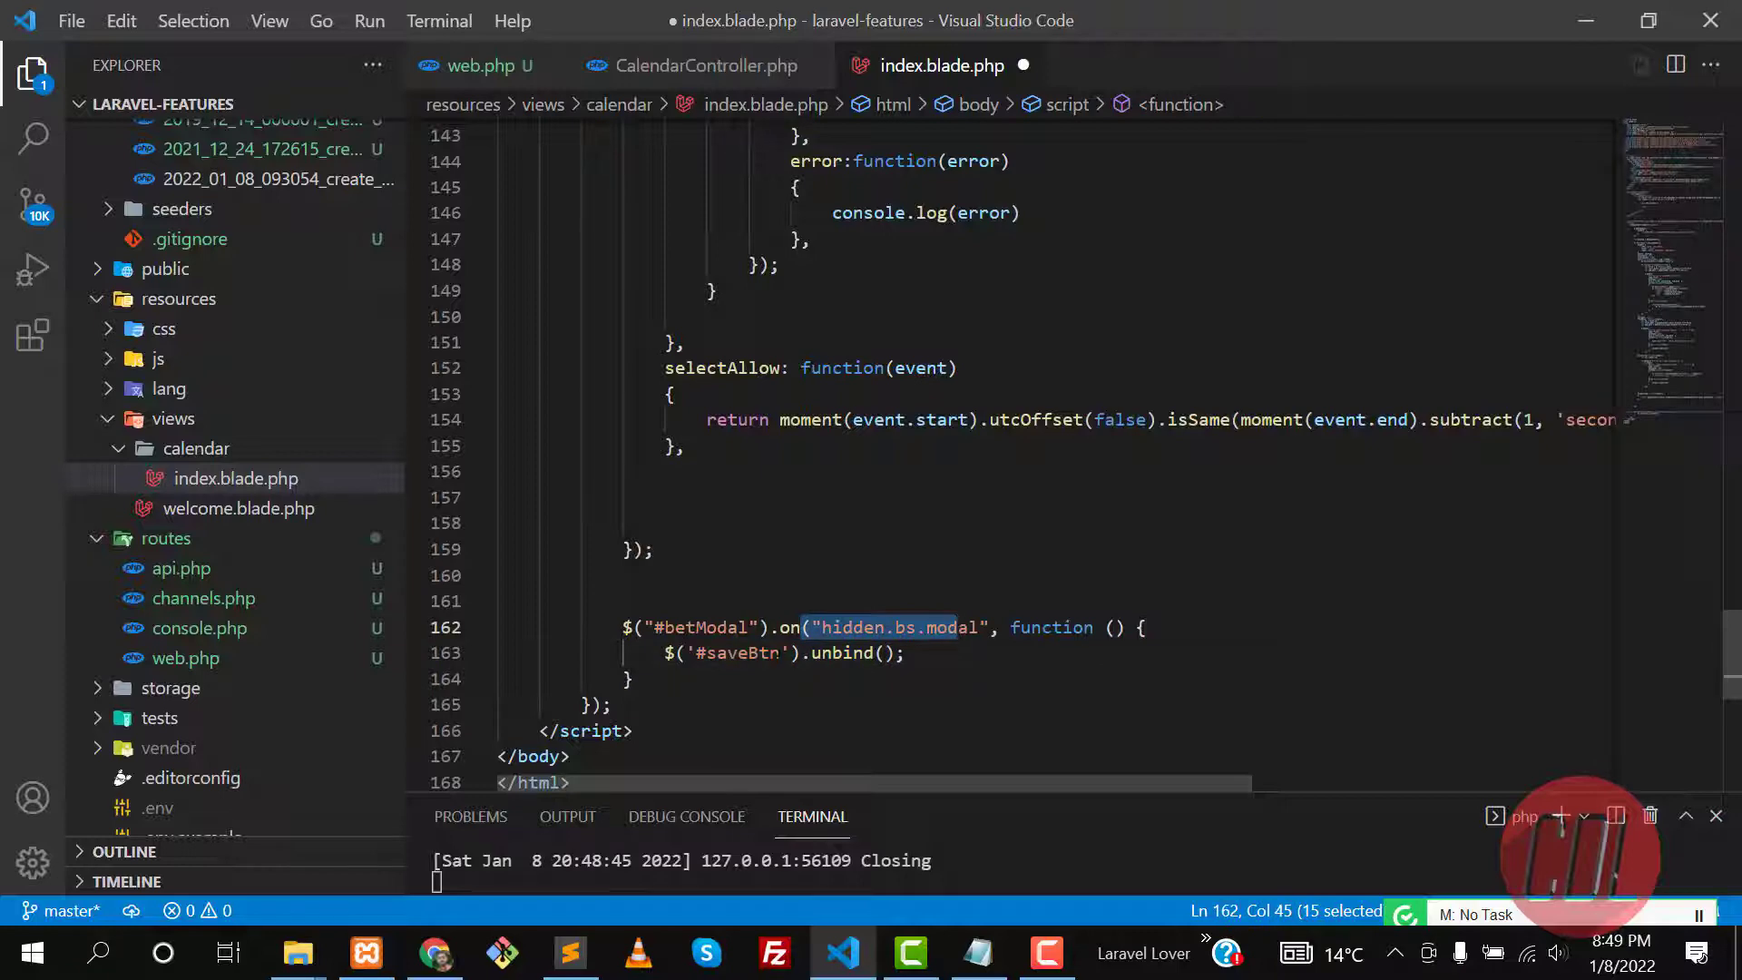
drag(664, 652, 910, 653)
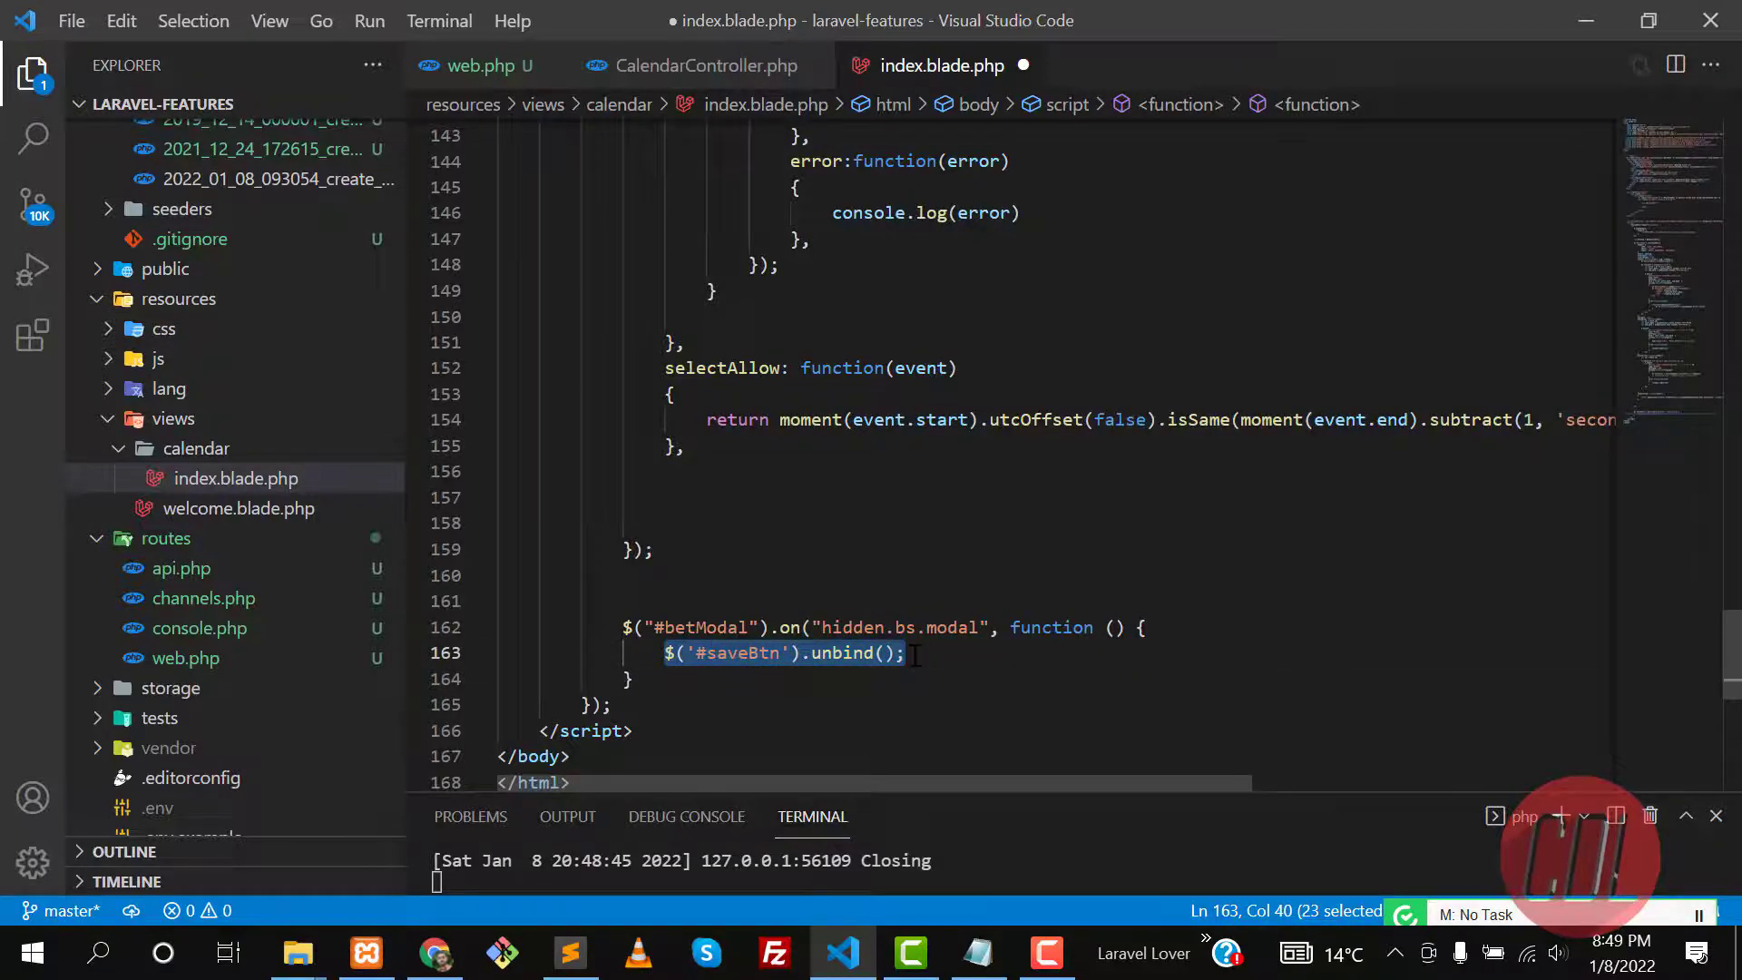
- Open and close the booking dialog in the browser to test the handler
key(alt+Tab)
click(740, 492)
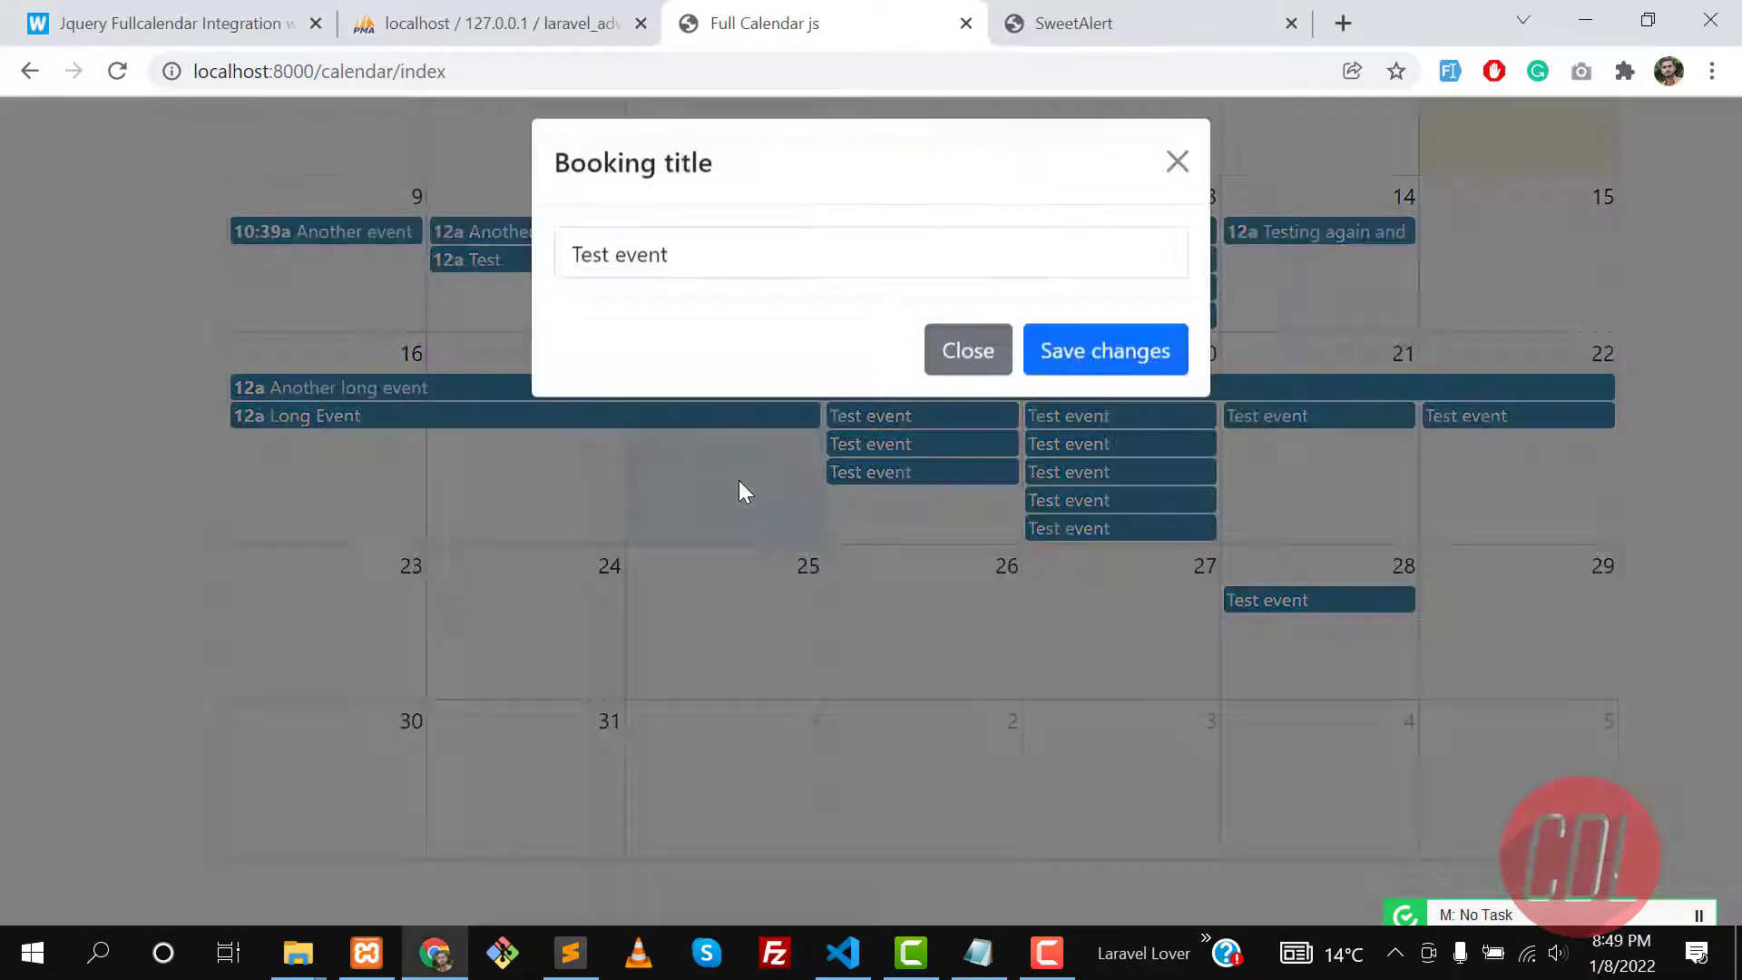
click(967, 349)
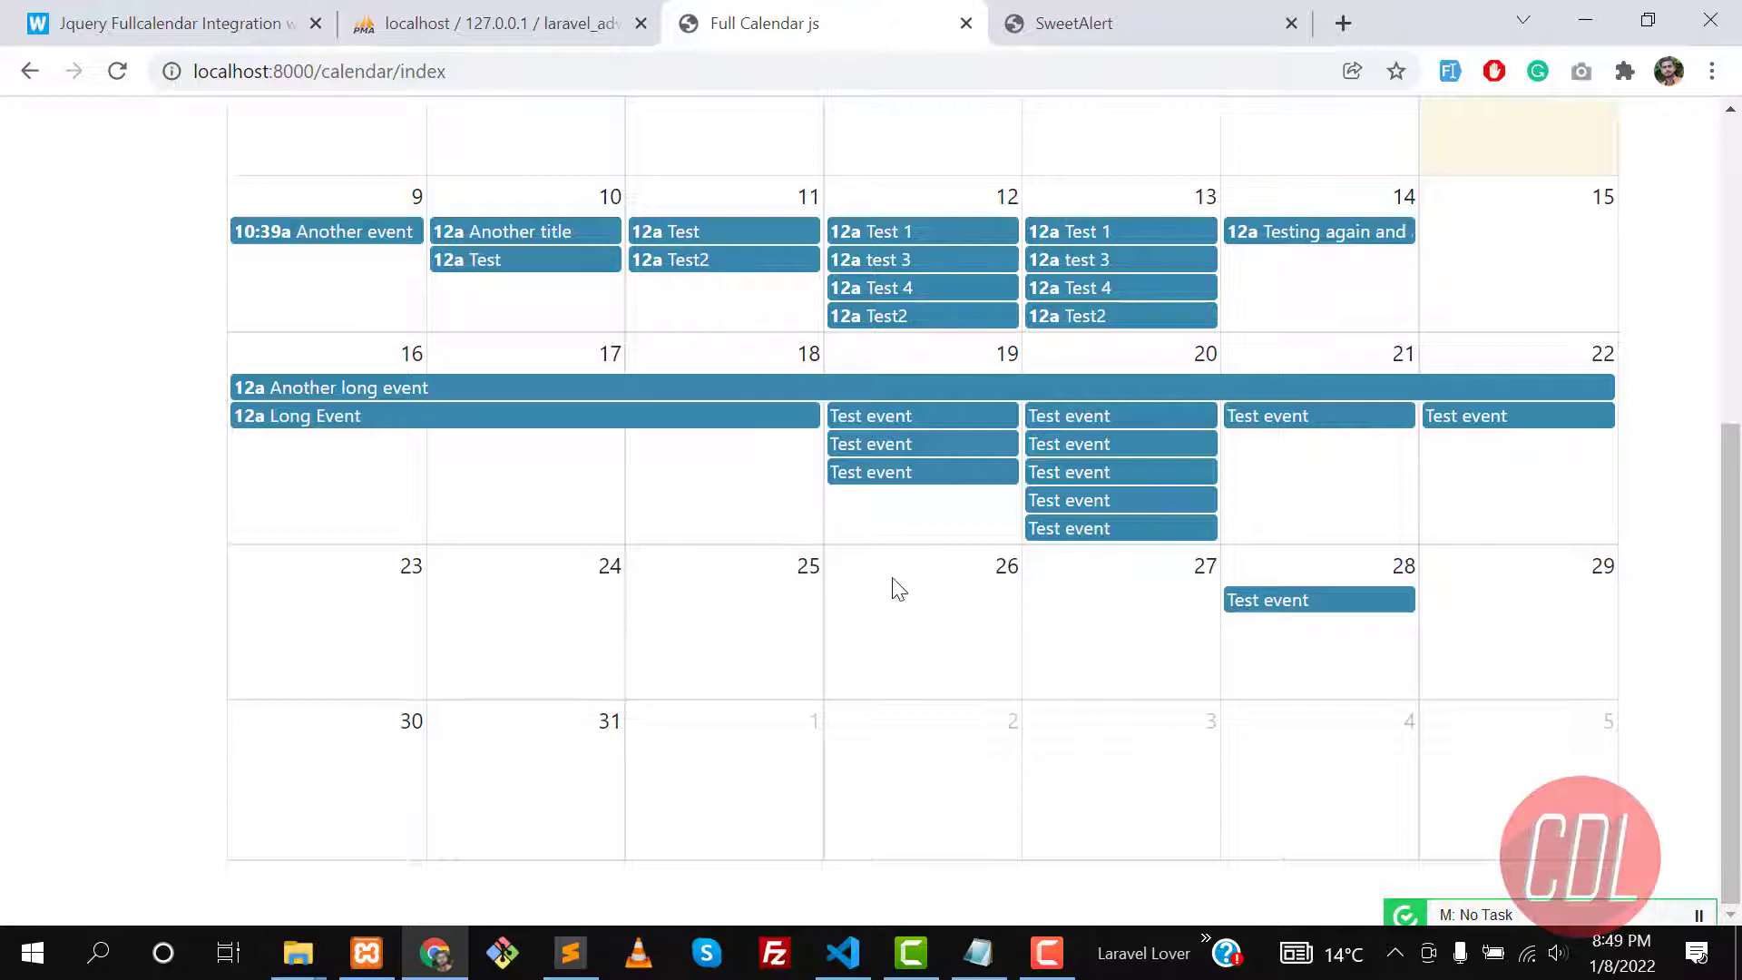
key(alt+Tab)
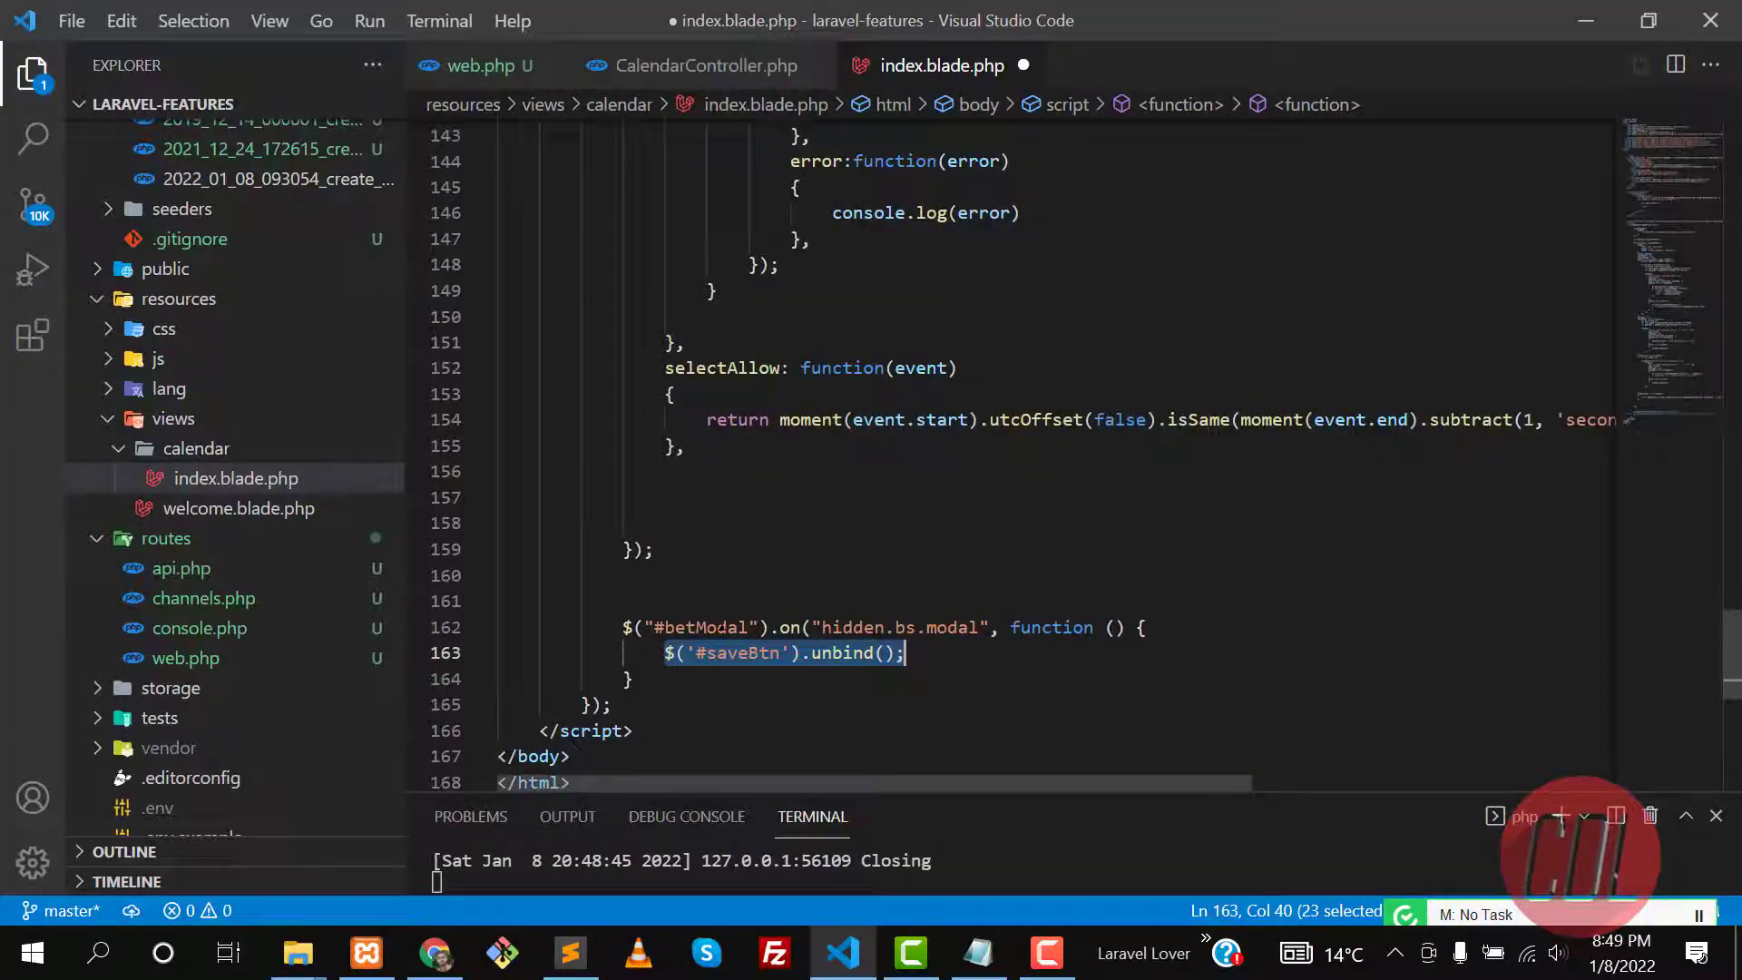
- Look up the modal div's actual id, bookingModal
double_click(701, 627)
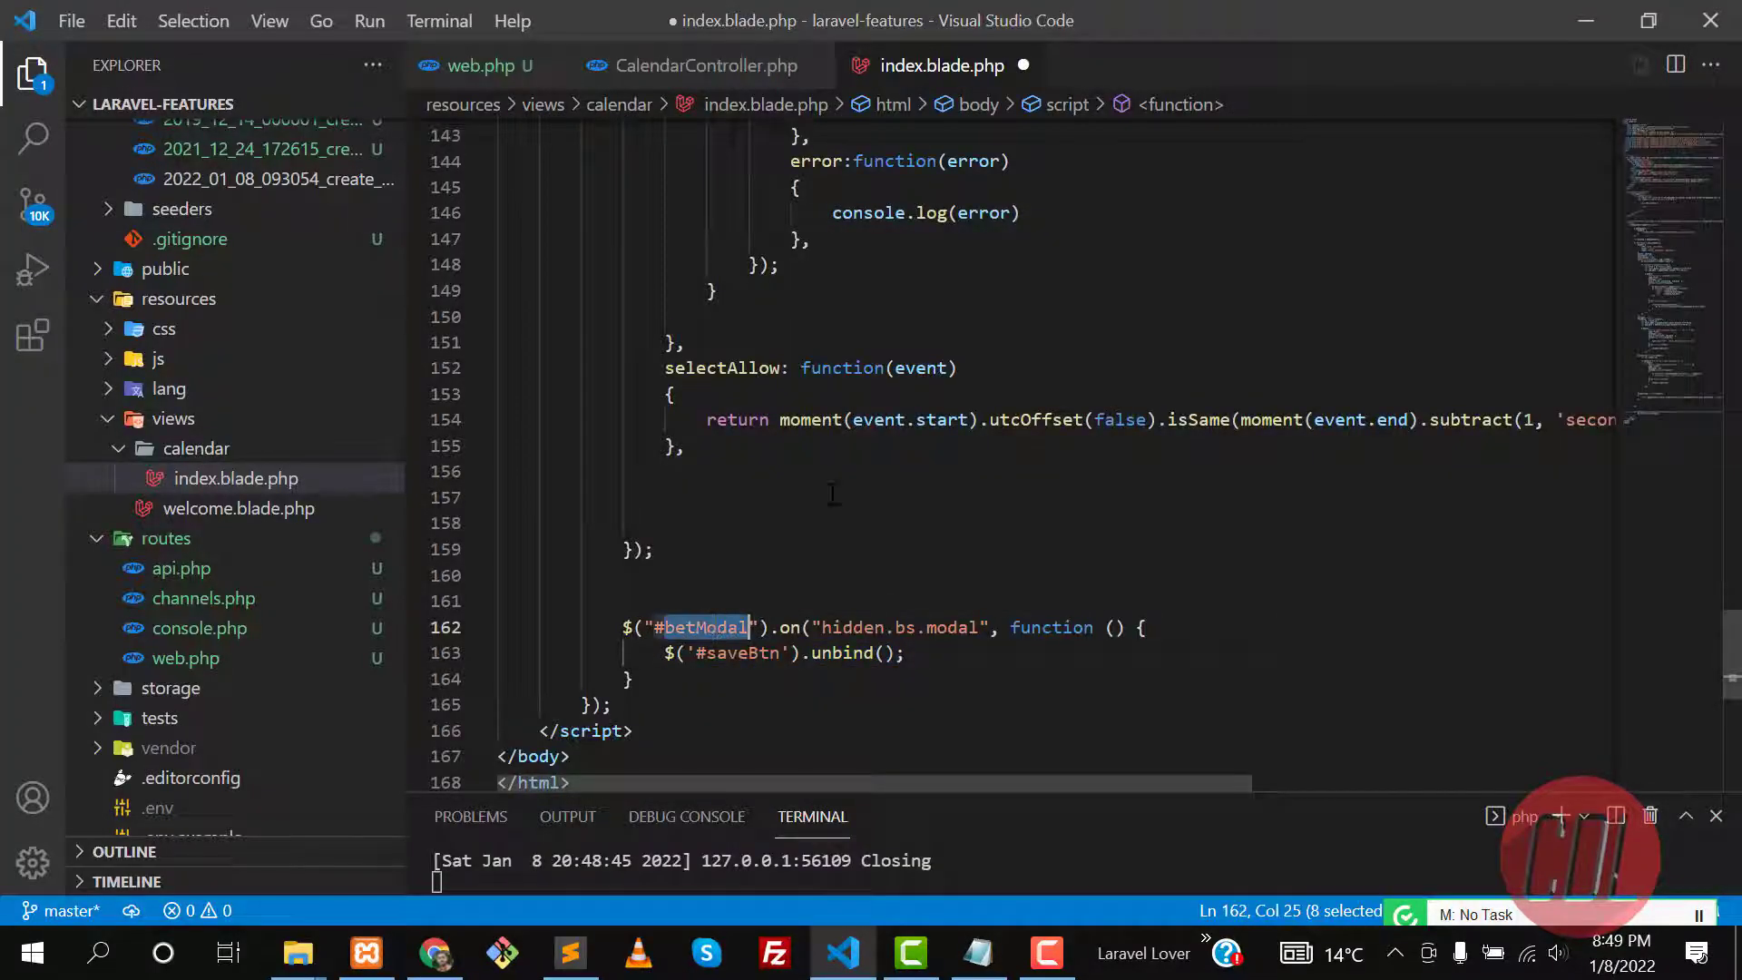
drag(1630, 370, 1656, 154)
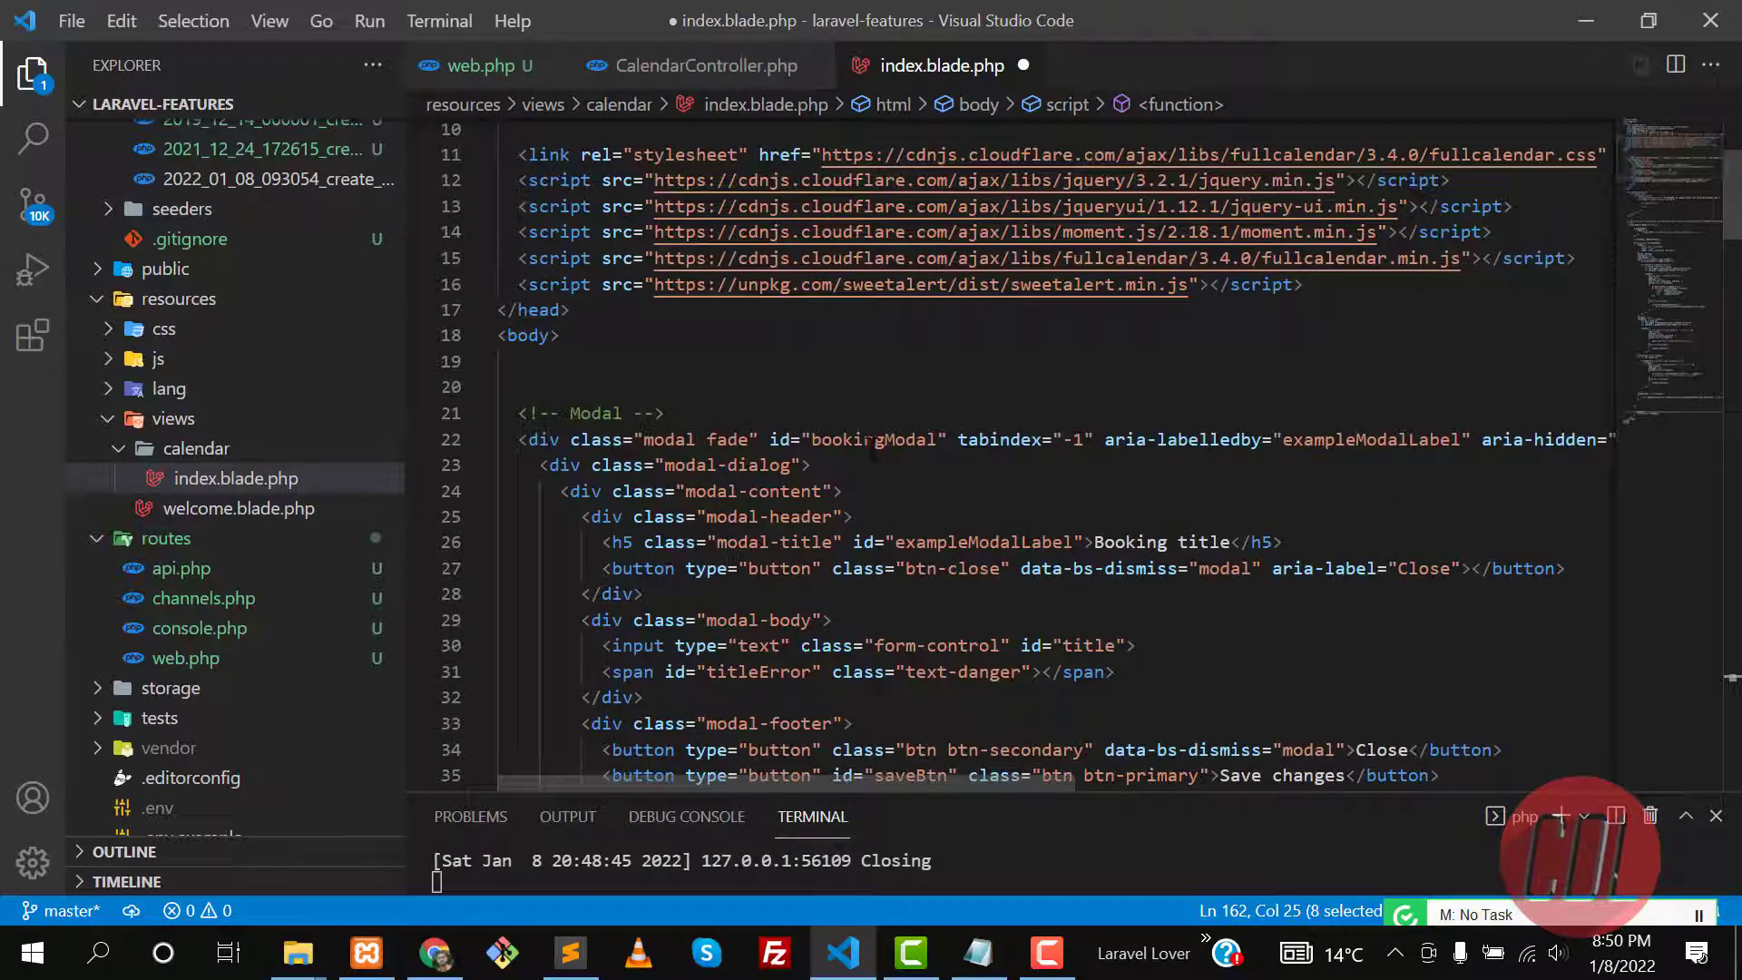
double_click(871, 438)
key(ctrl+c)
scroll(871, 438, down, 3)
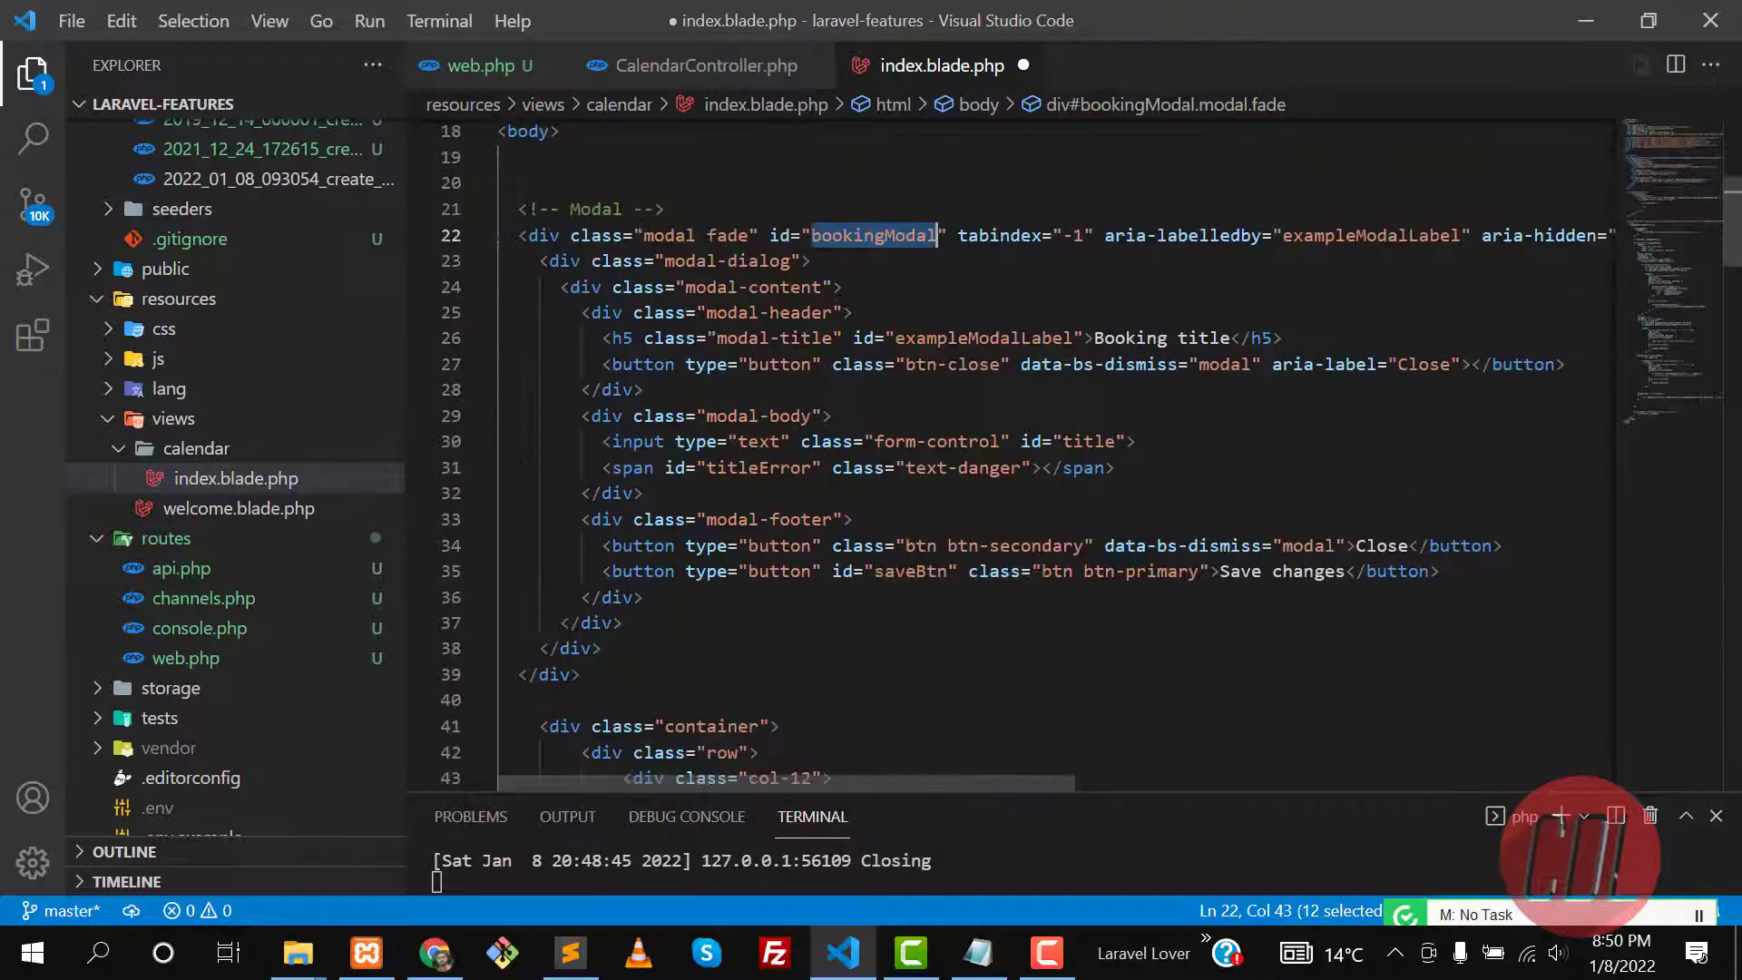
drag(1654, 179, 1640, 405)
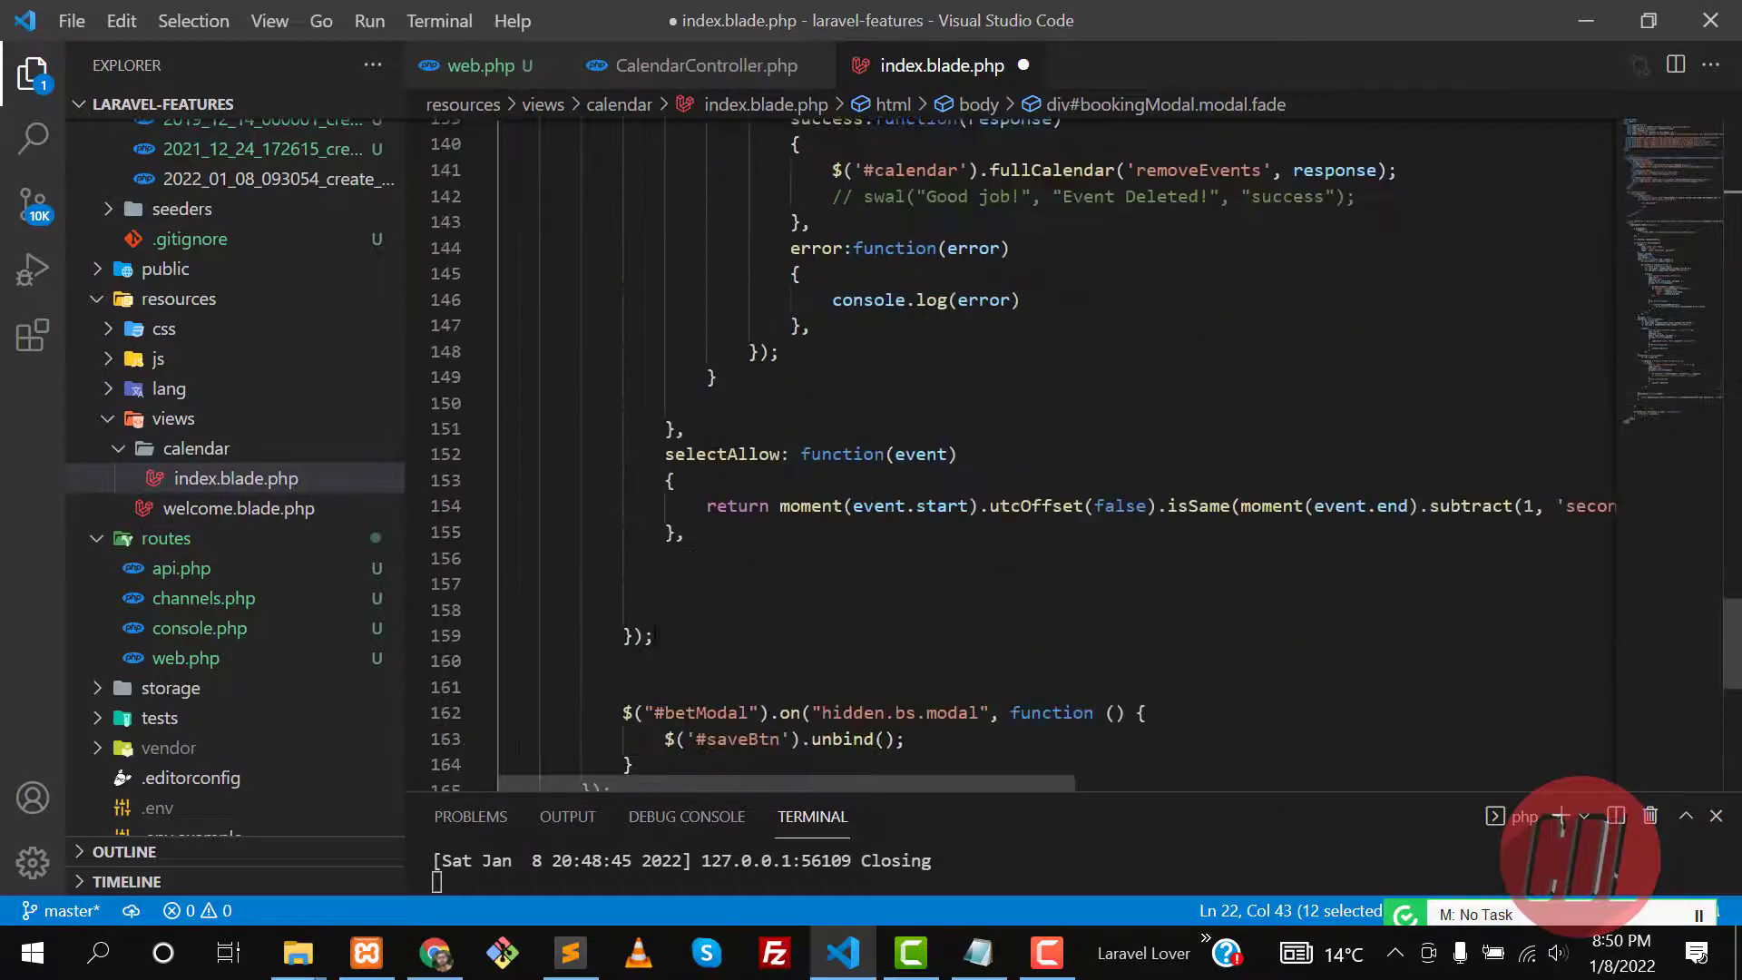
scroll(722, 498, down, 3)
- Replace betModal with bookingModal, save index.blade.php and reload the calendar
click(728, 507)
double_click(708, 507)
key(ctrl+v)
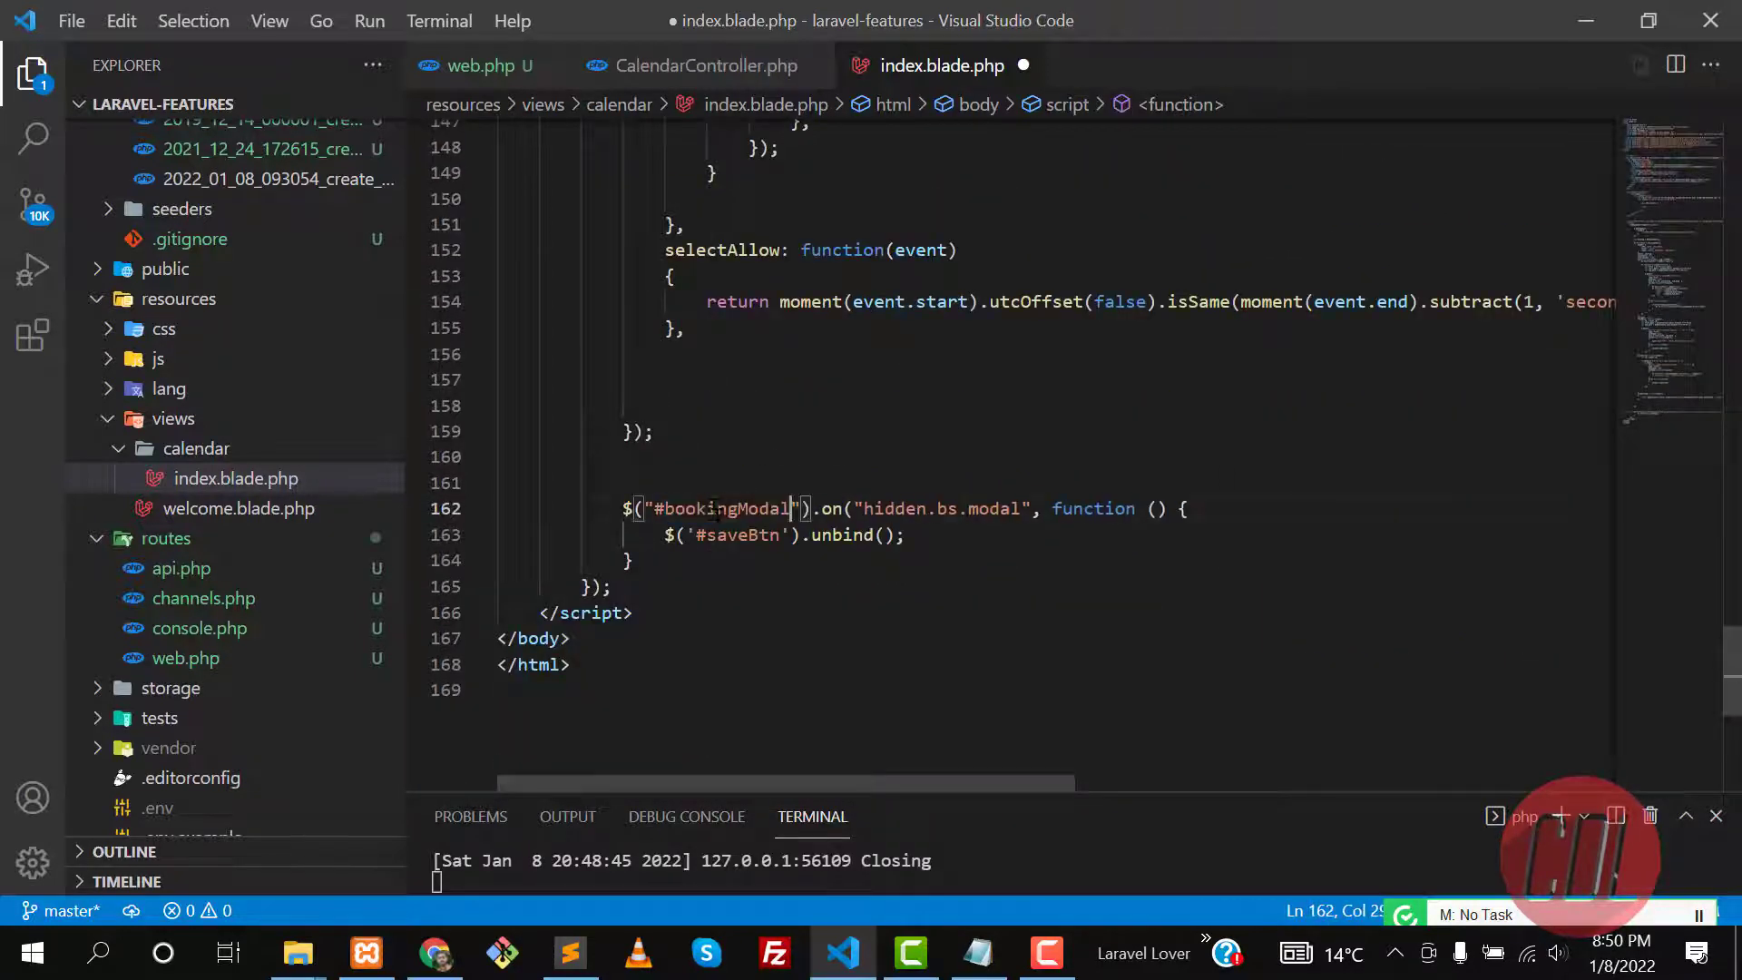
key(ctrl+s)
click(782, 534)
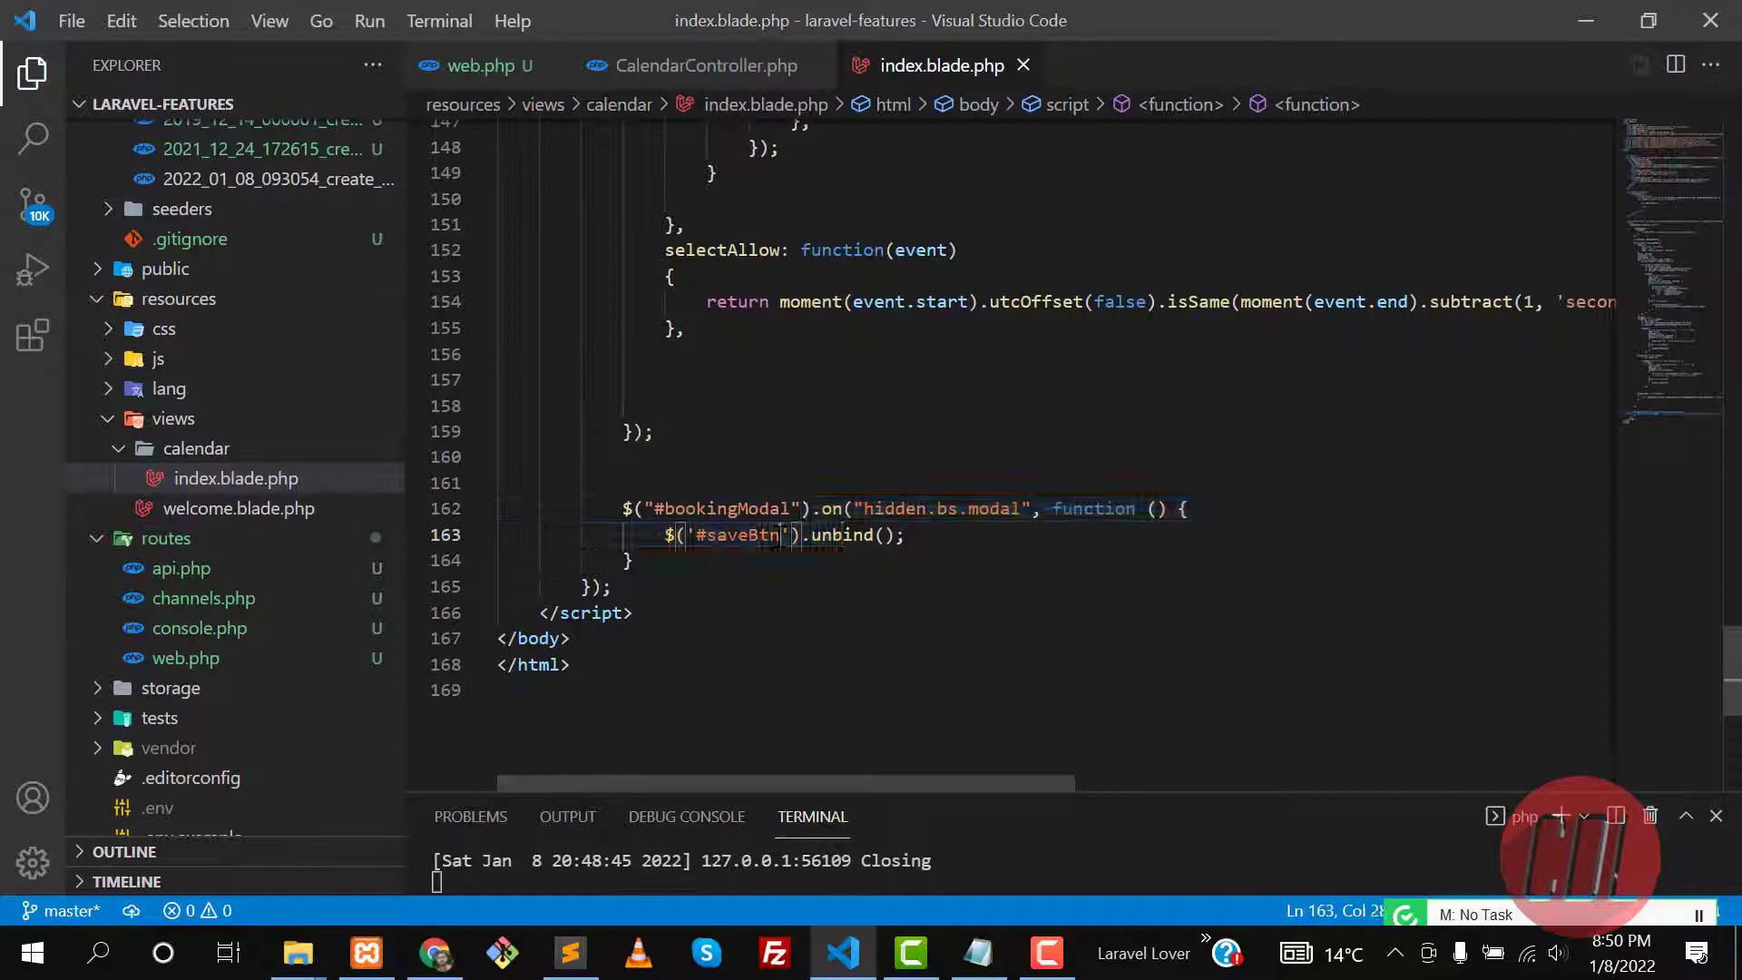
key(alt+Tab)
key(F5)
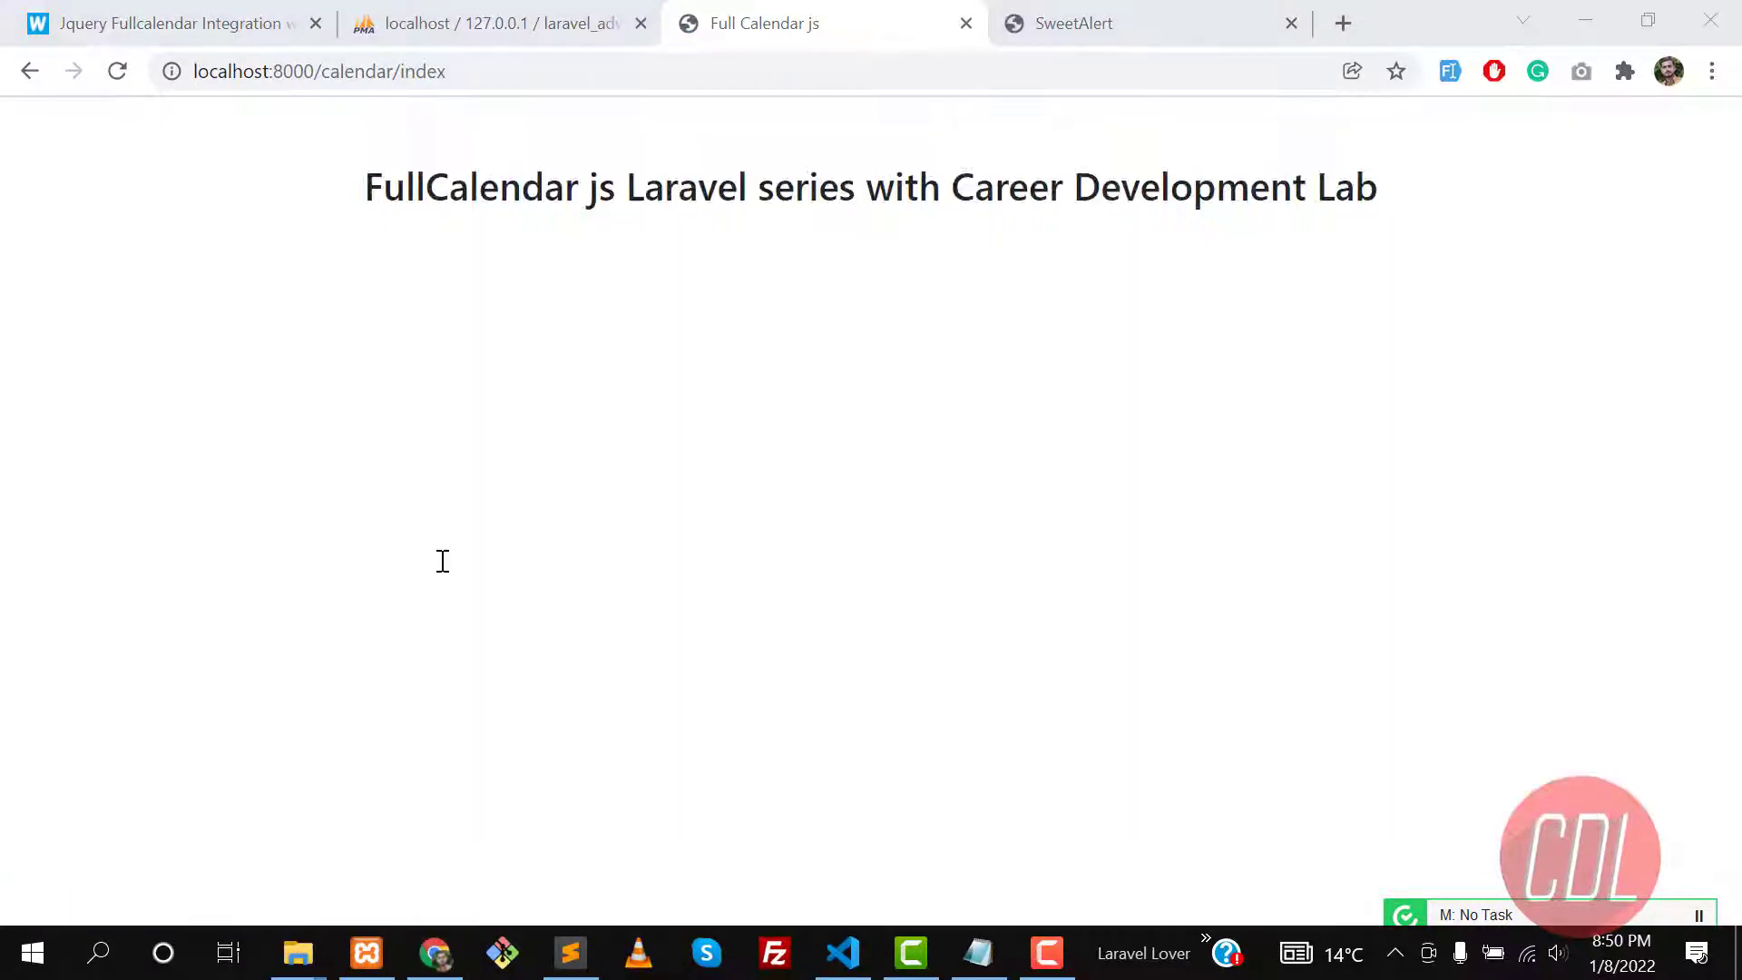
- Check the braces of the bookingModal handler in the code
key(alt+Tab)
click(1199, 509)
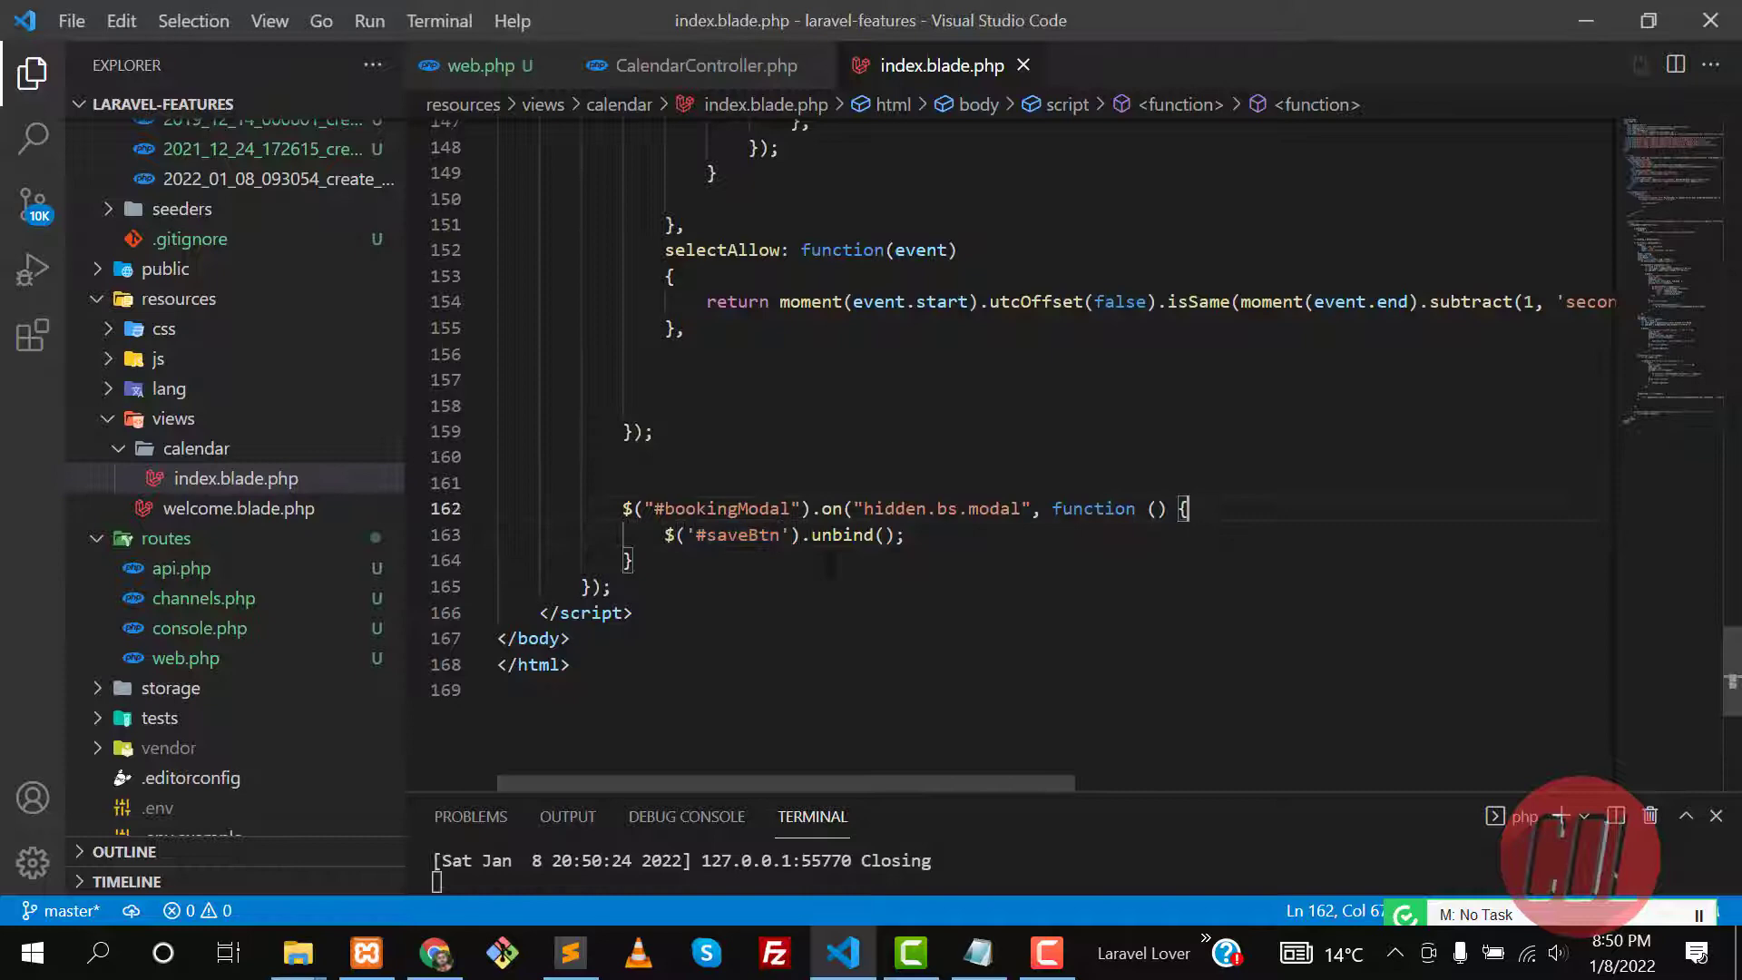
key(alt+Tab)
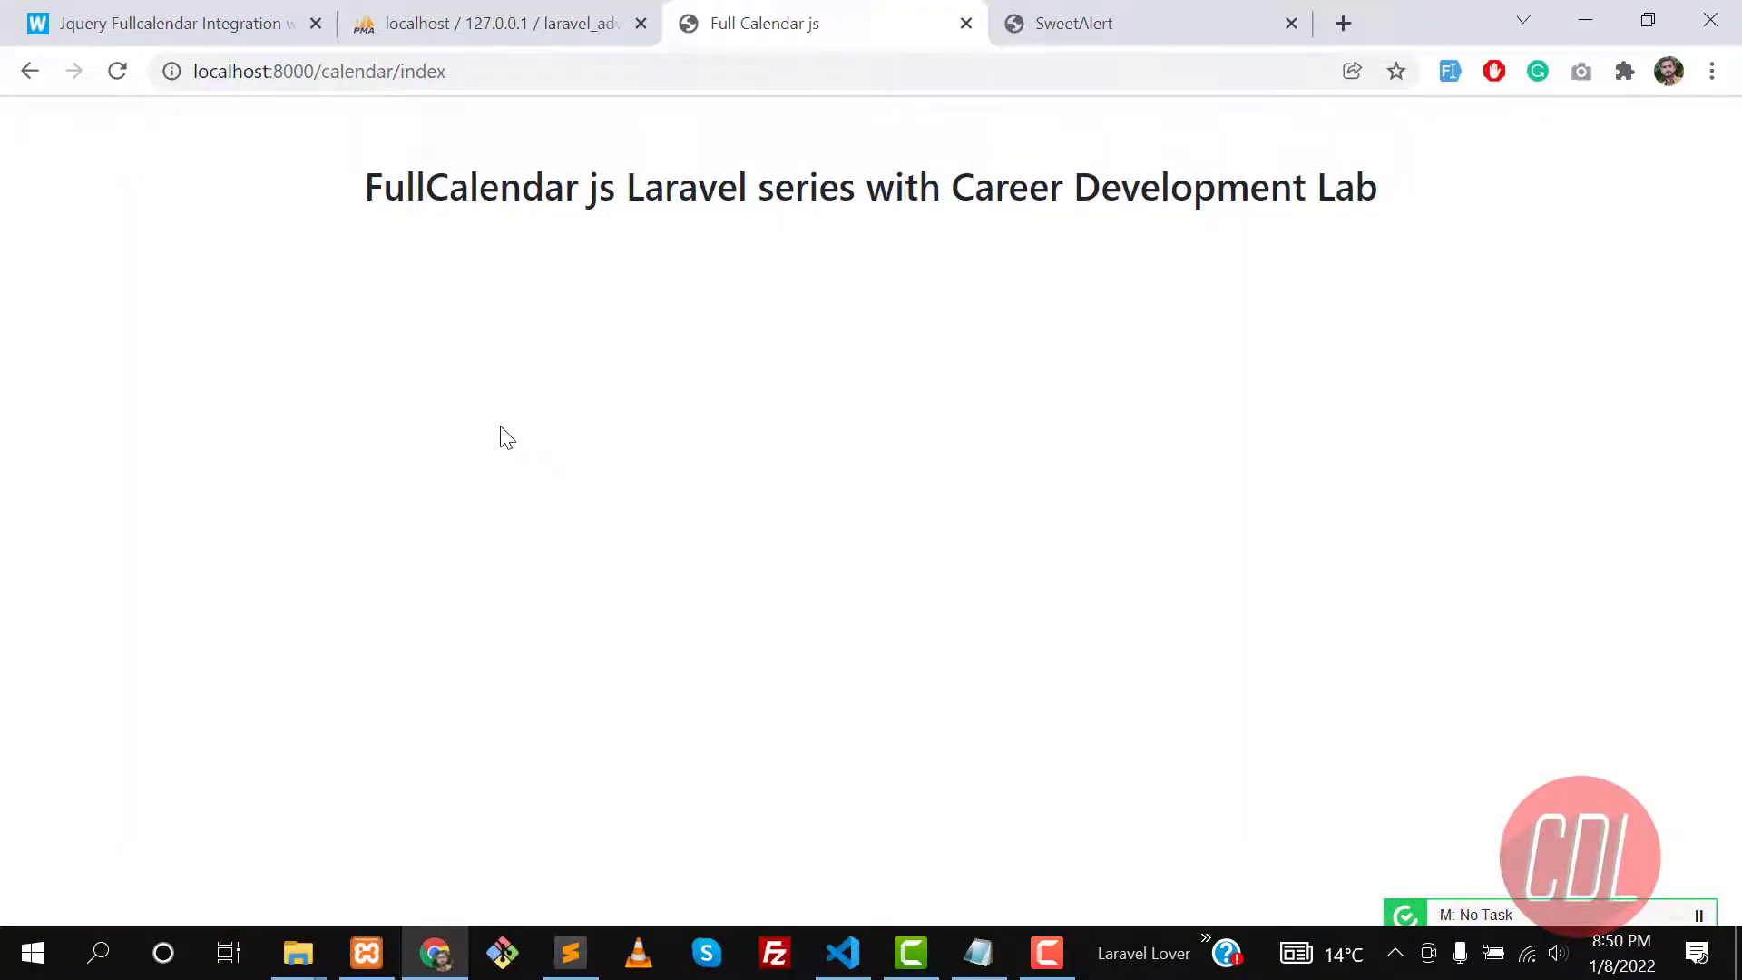
- Filter the DevTools console to errors, then return to the handler's closing line
key(F12)
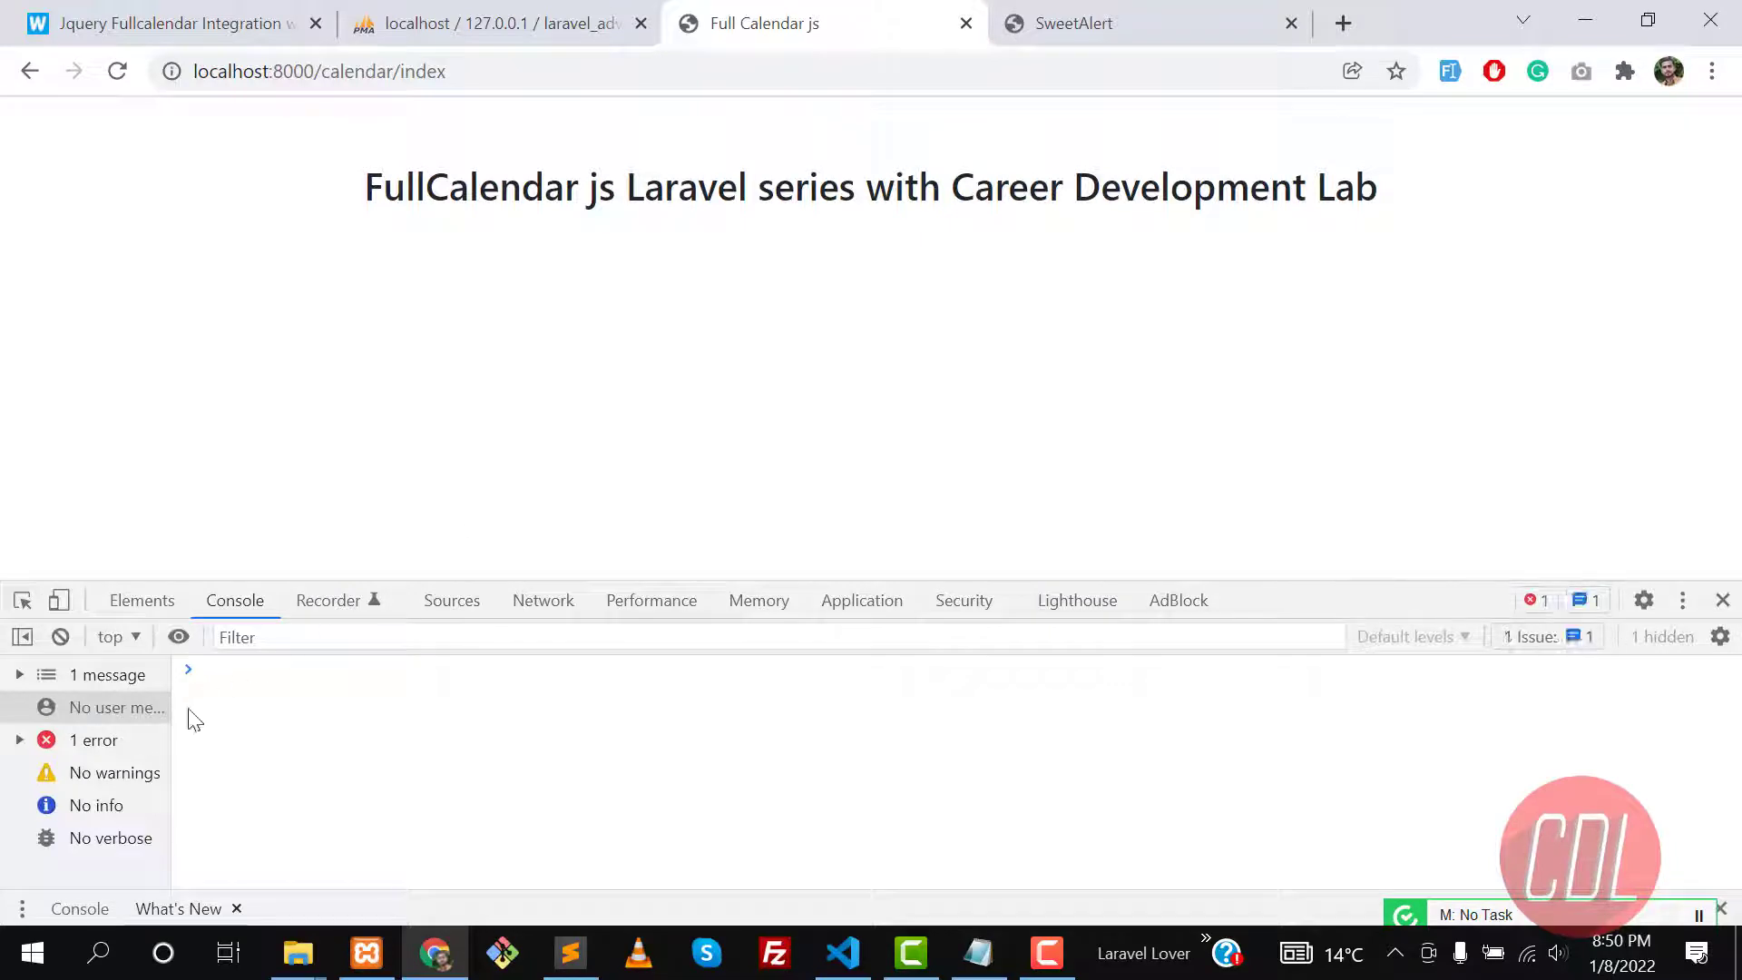
click(94, 739)
key(alt+Tab)
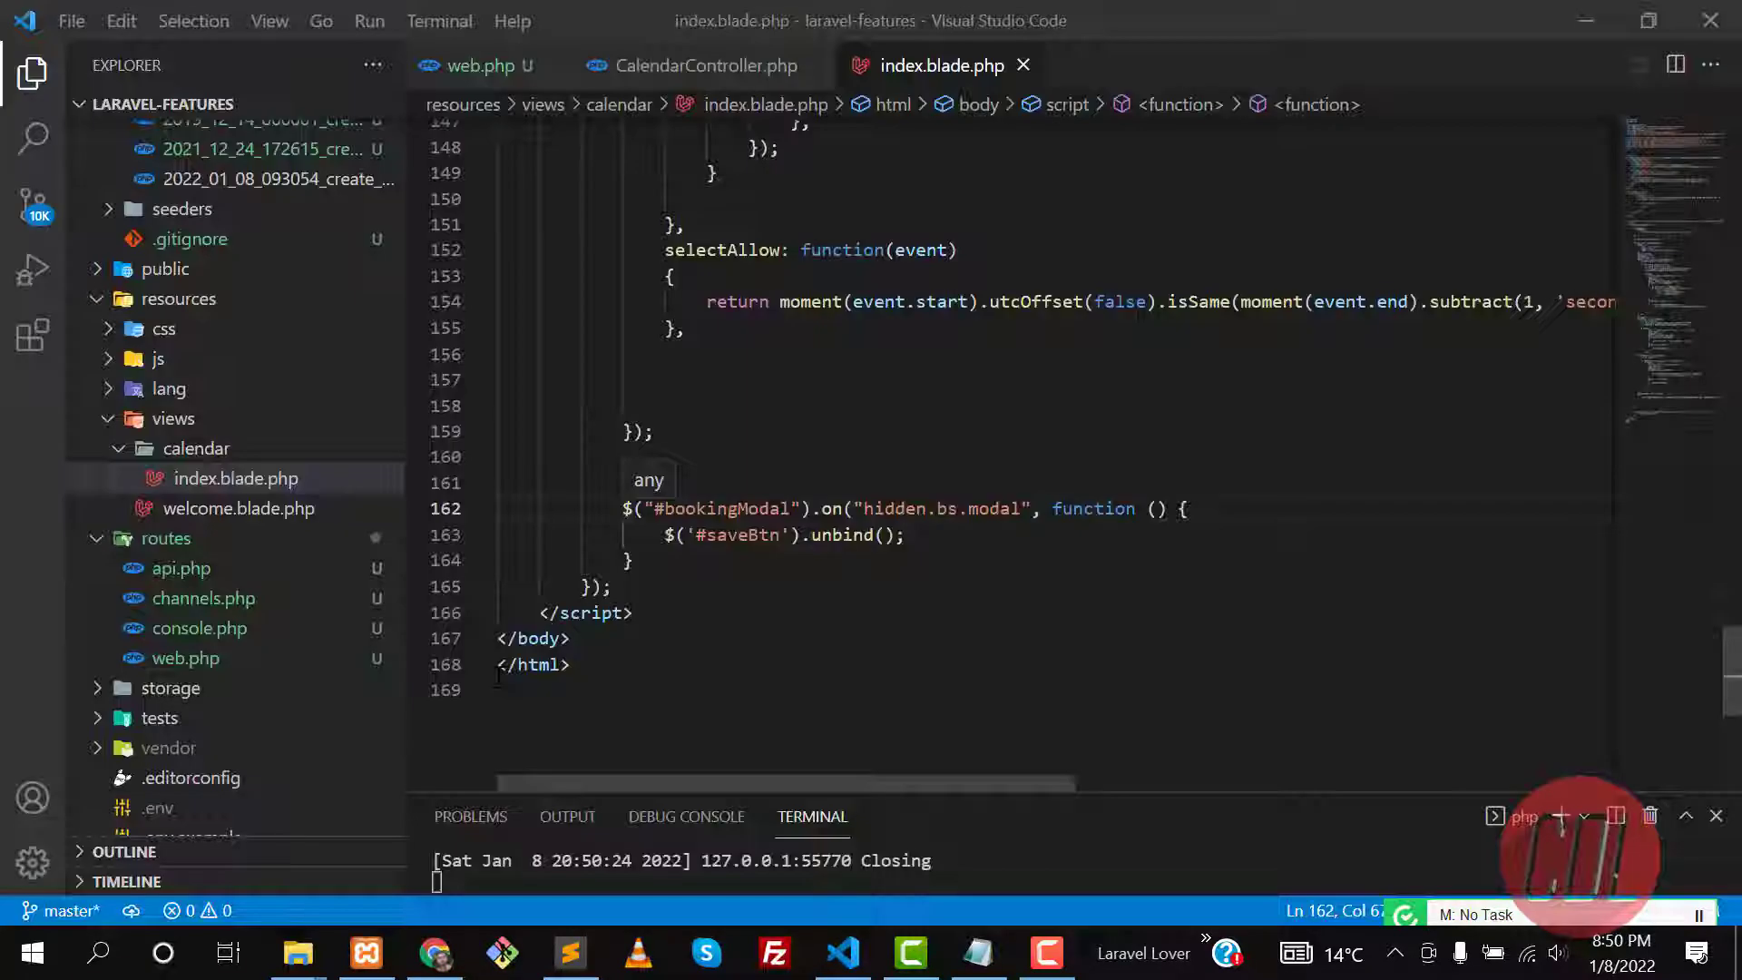
click(641, 559)
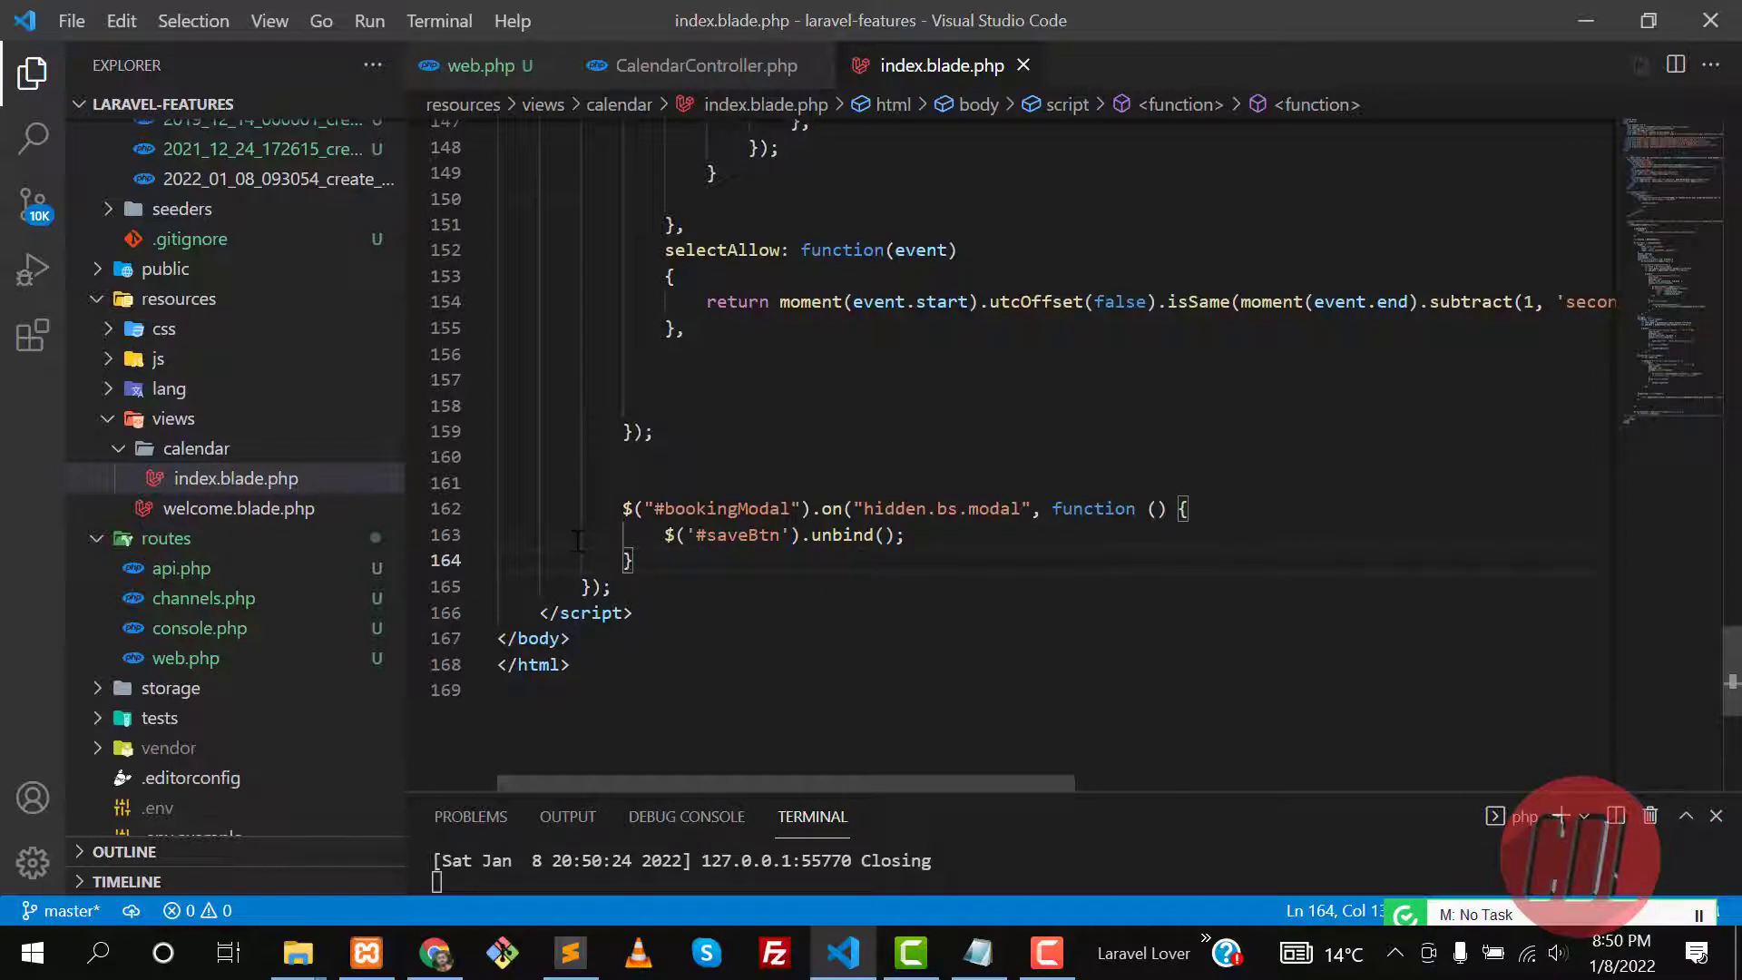
text())
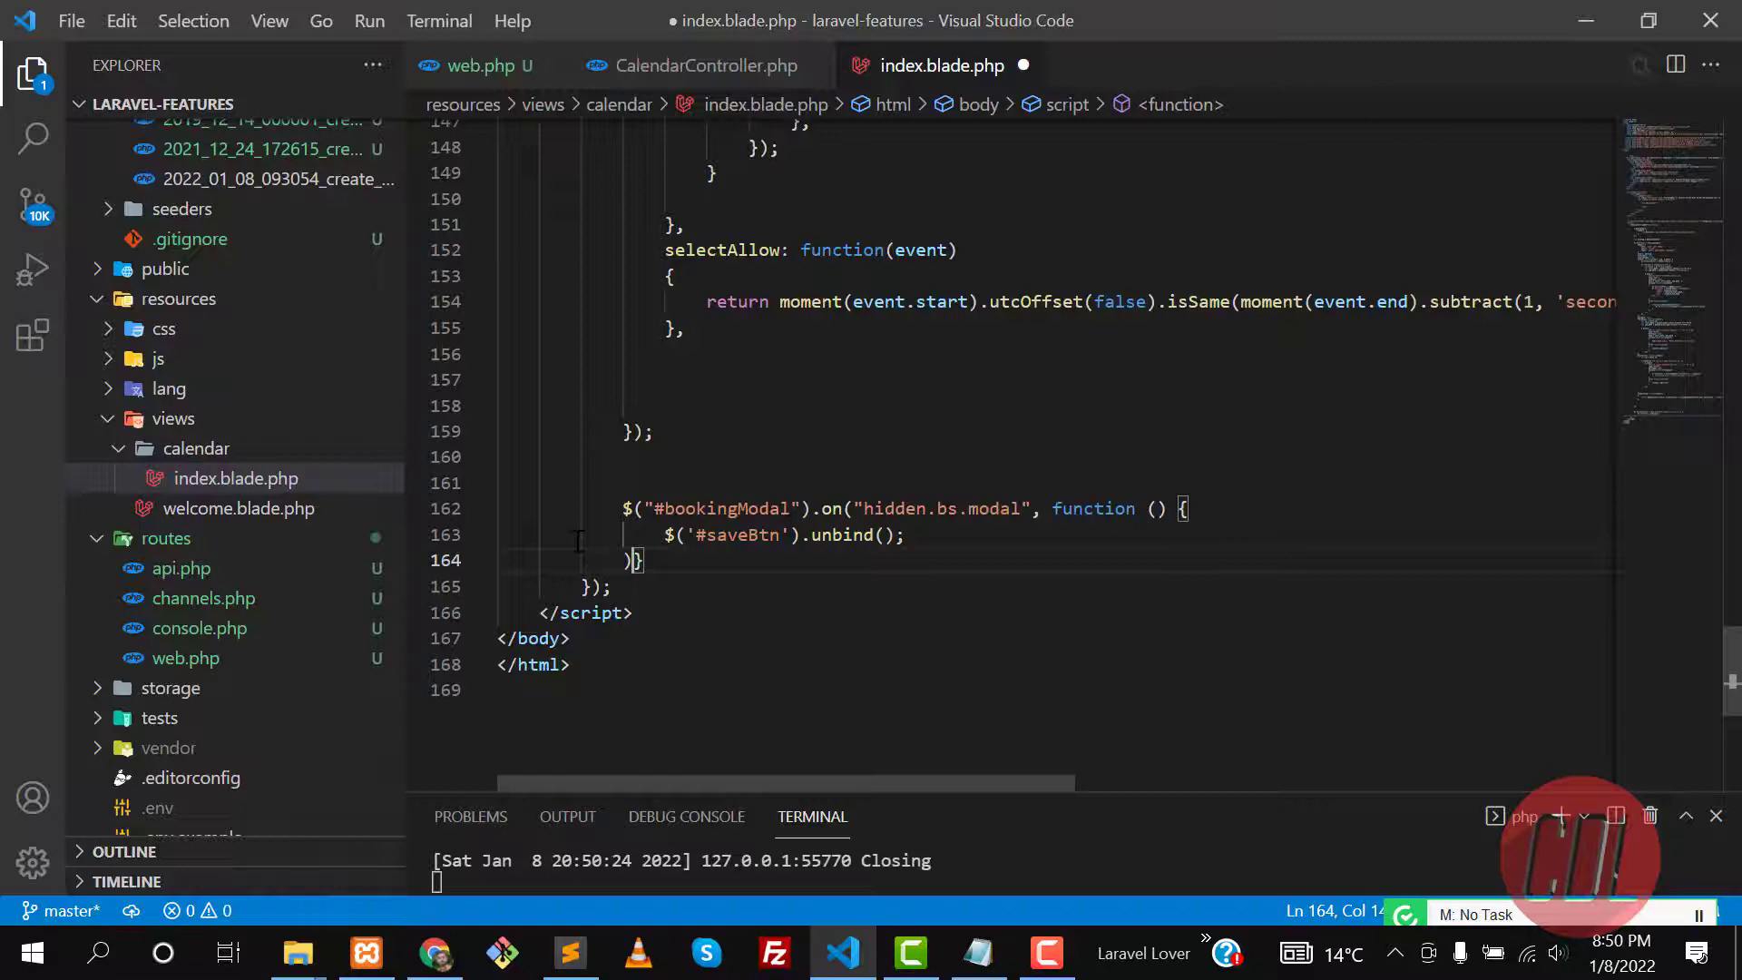
- Fix the handler's closing parenthesis on line 164 and save the view file
key(BackSpace)
text();)
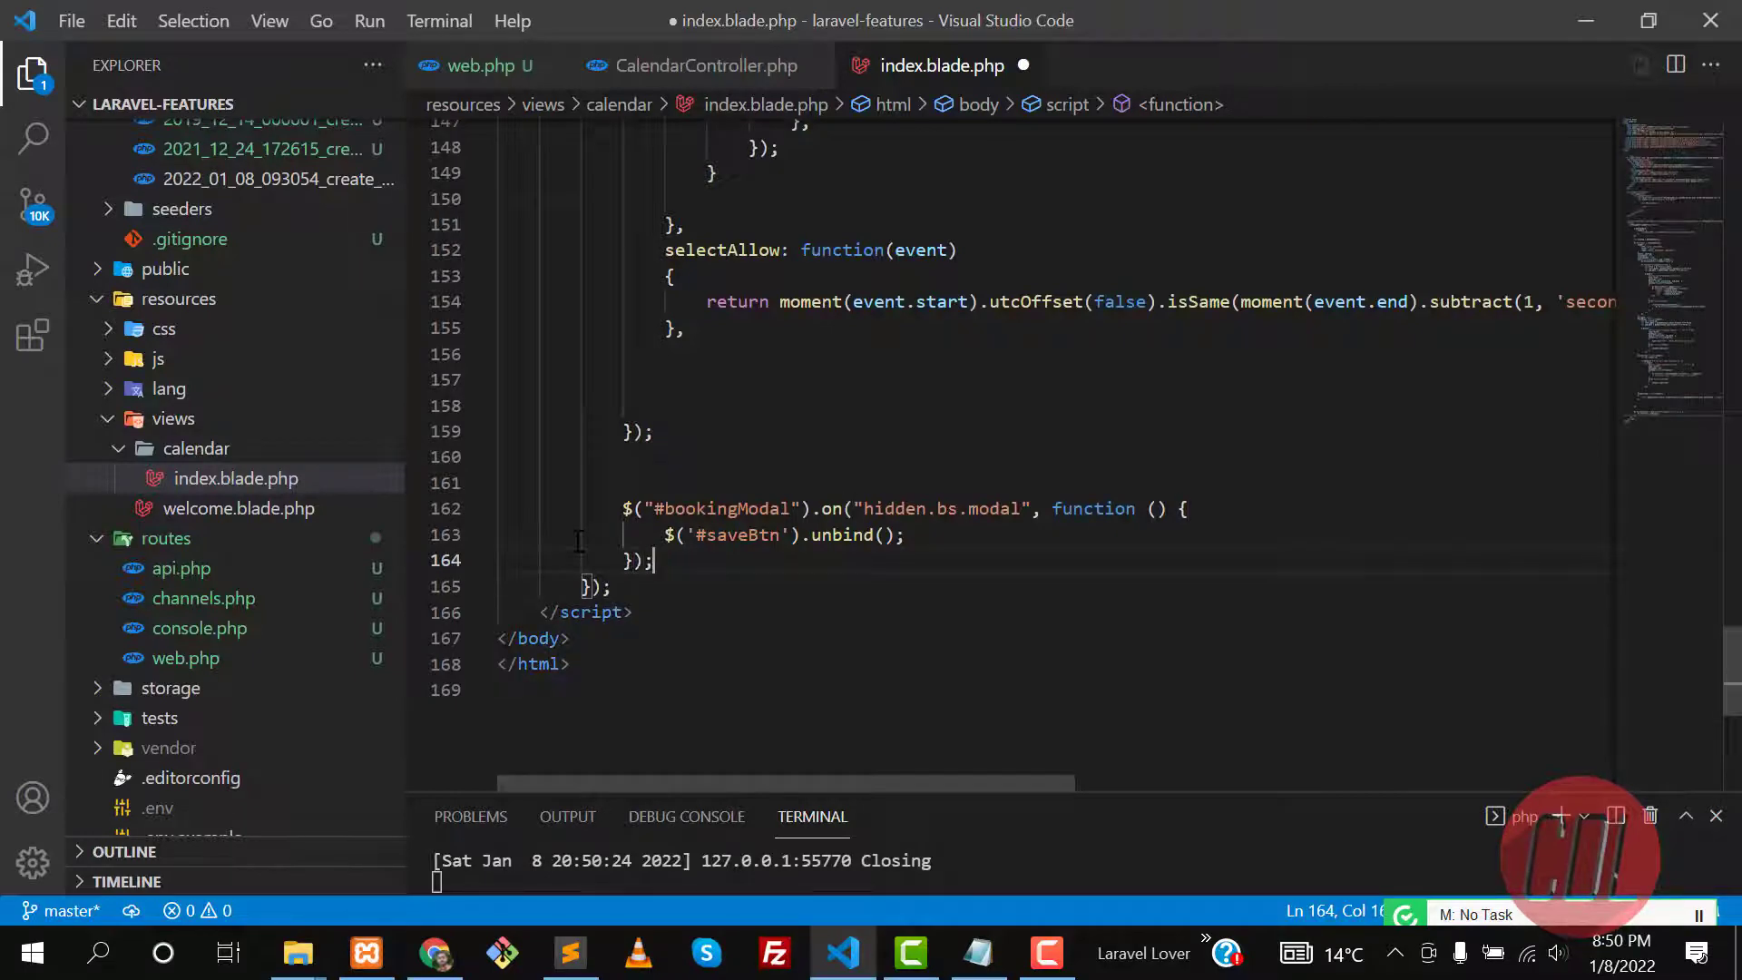
key(ctrl+s)
key(alt+Tab)
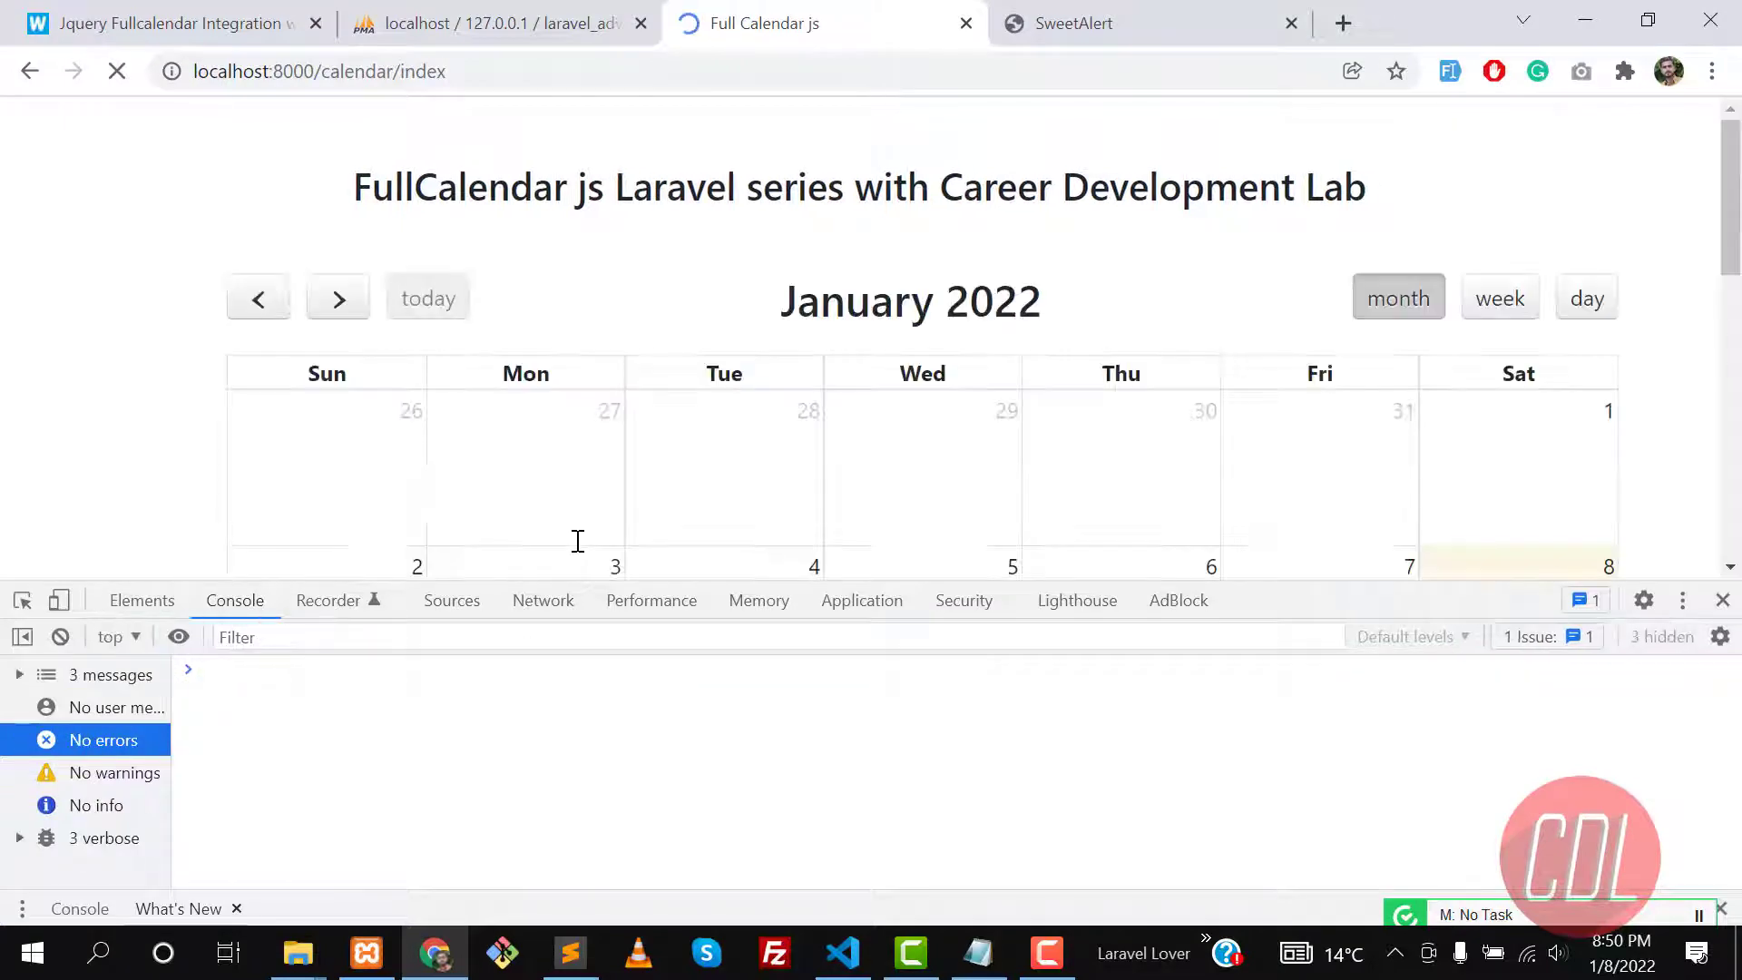
scroll(609, 478, down, 2)
scroll(627, 409, down, 3)
scroll(654, 395, down, 2)
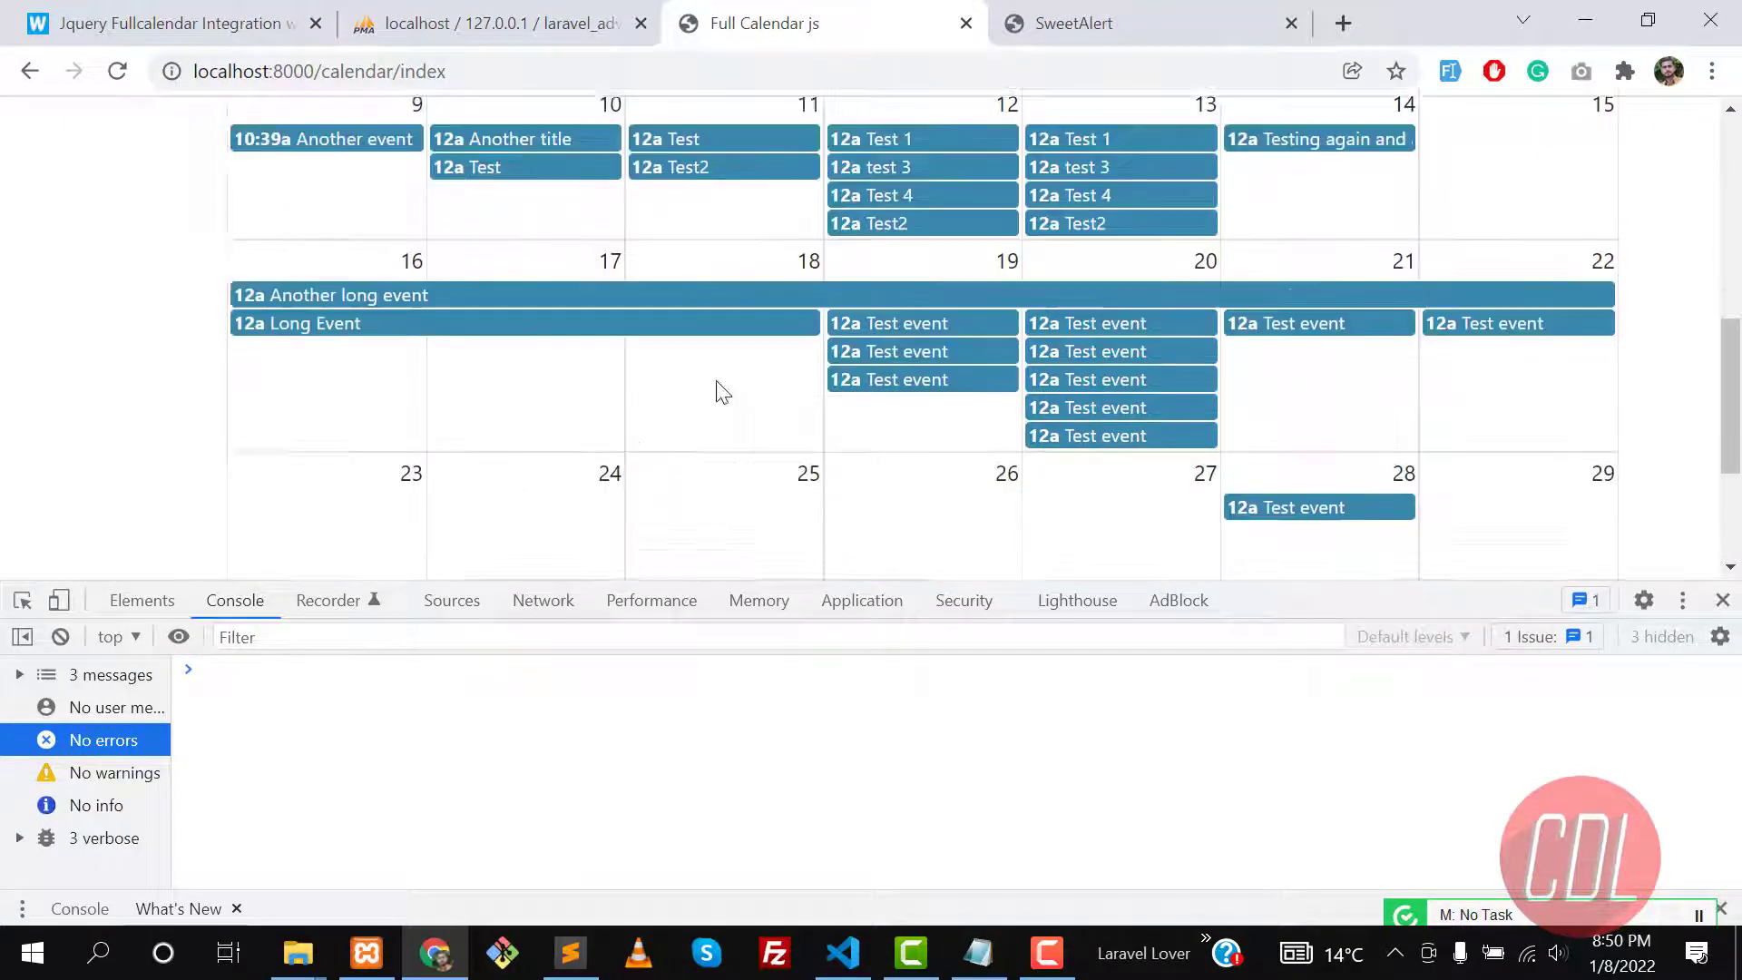
scroll(669, 369, down, 2)
scroll(668, 369, down, 1)
- Book a Test event on January 24, drag it to the 23rd, and inspect the console
click(377, 326)
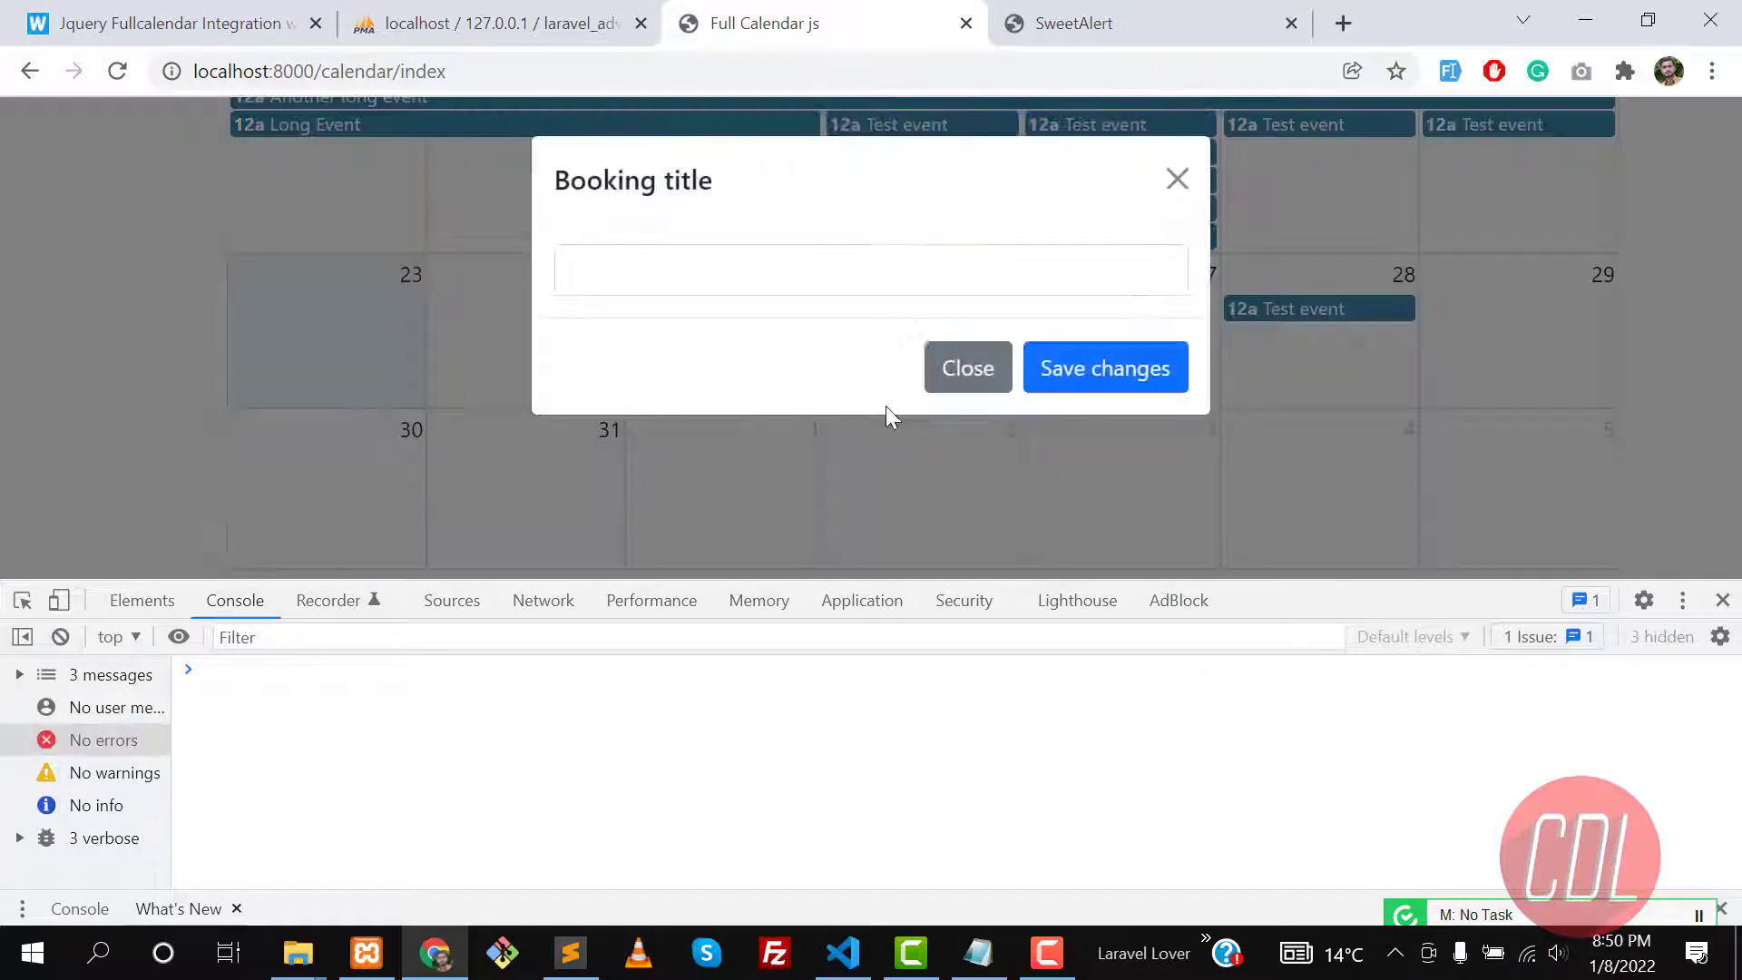
click(957, 369)
click(500, 326)
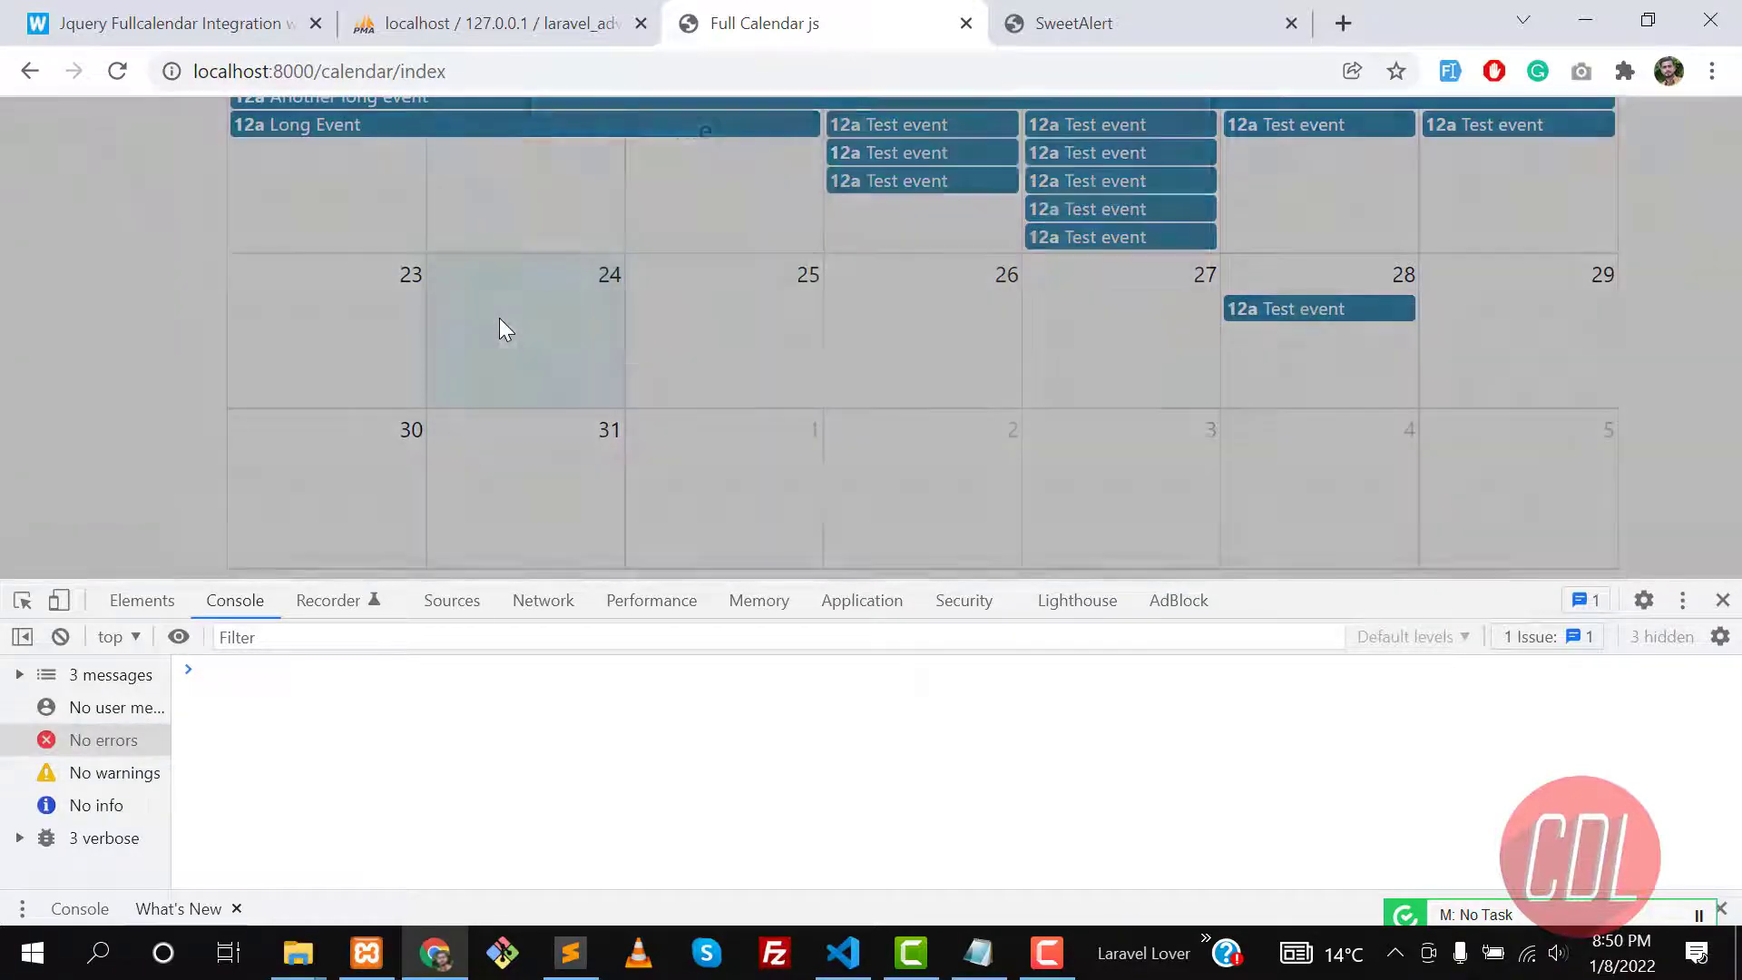
click(589, 274)
text(Test)
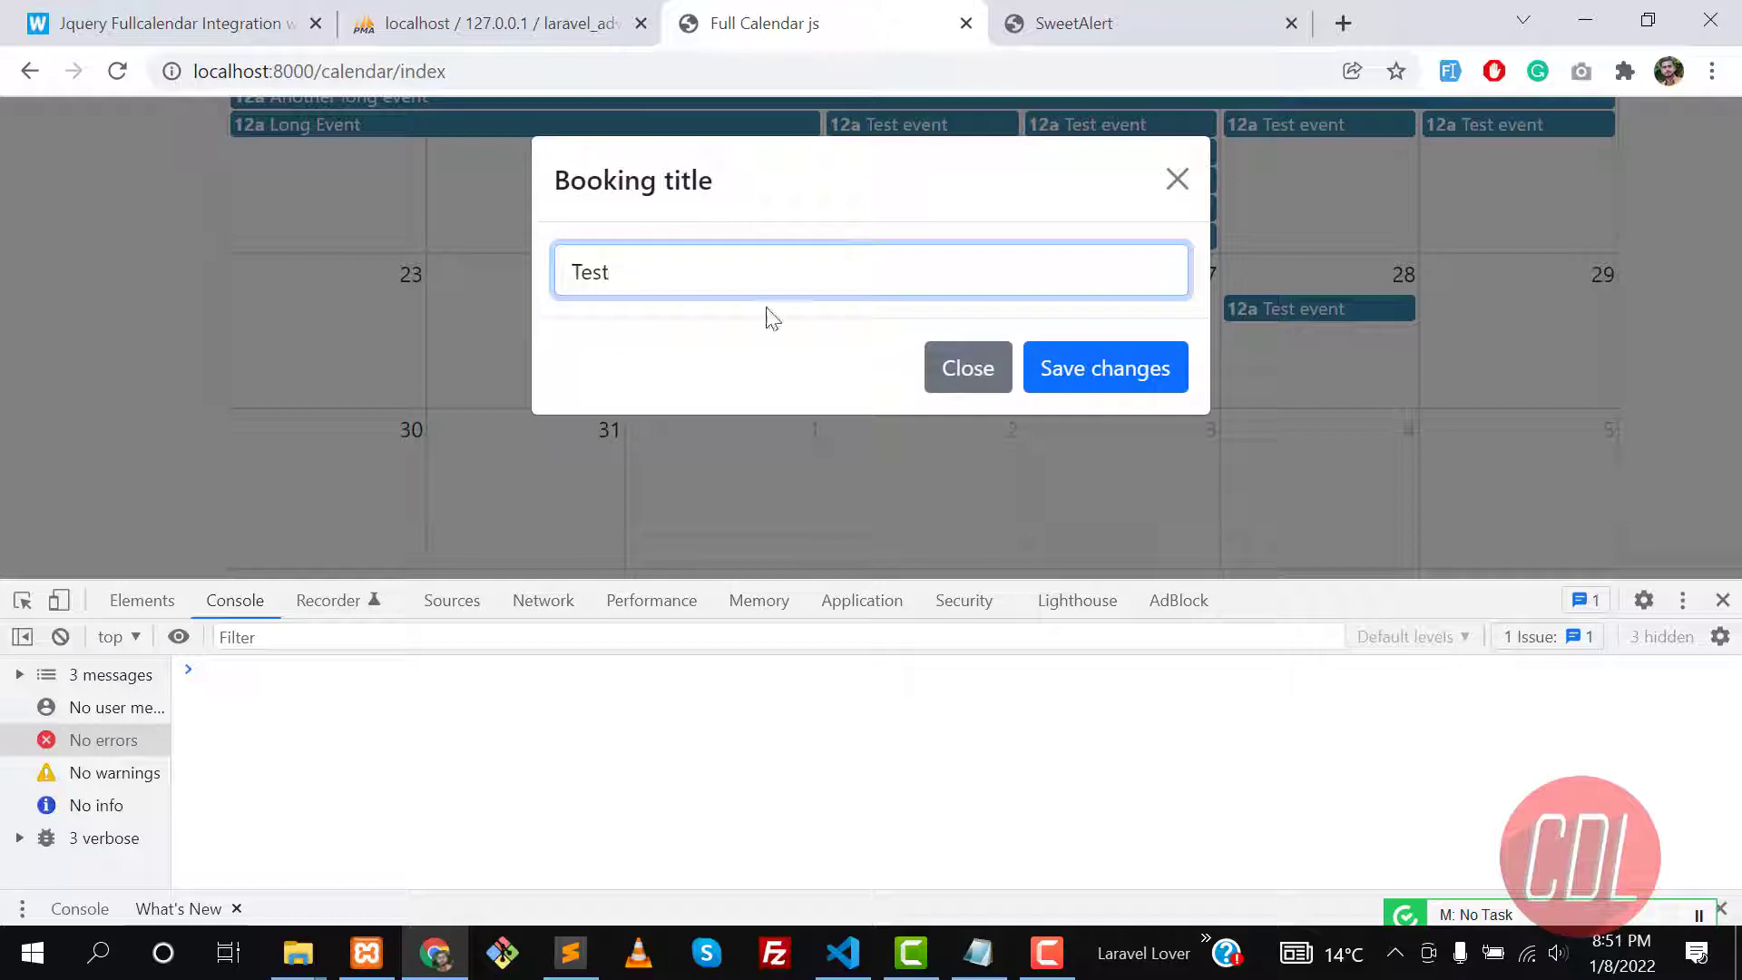
click(1103, 367)
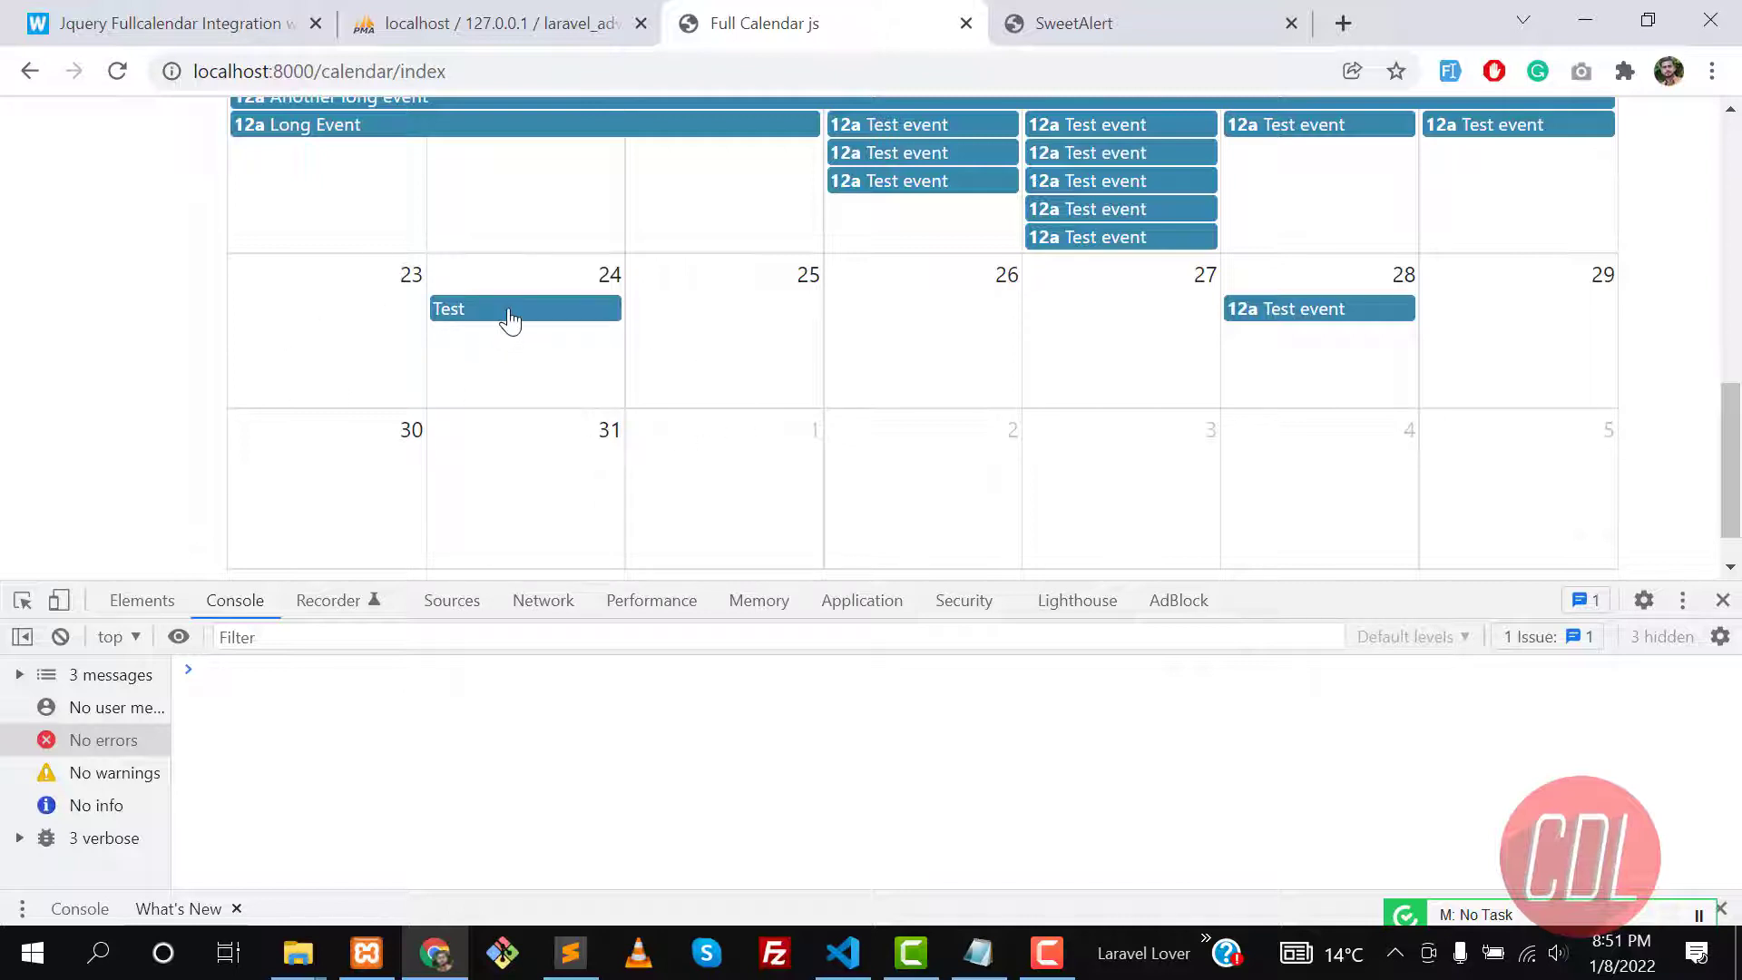
drag(510, 317, 327, 315)
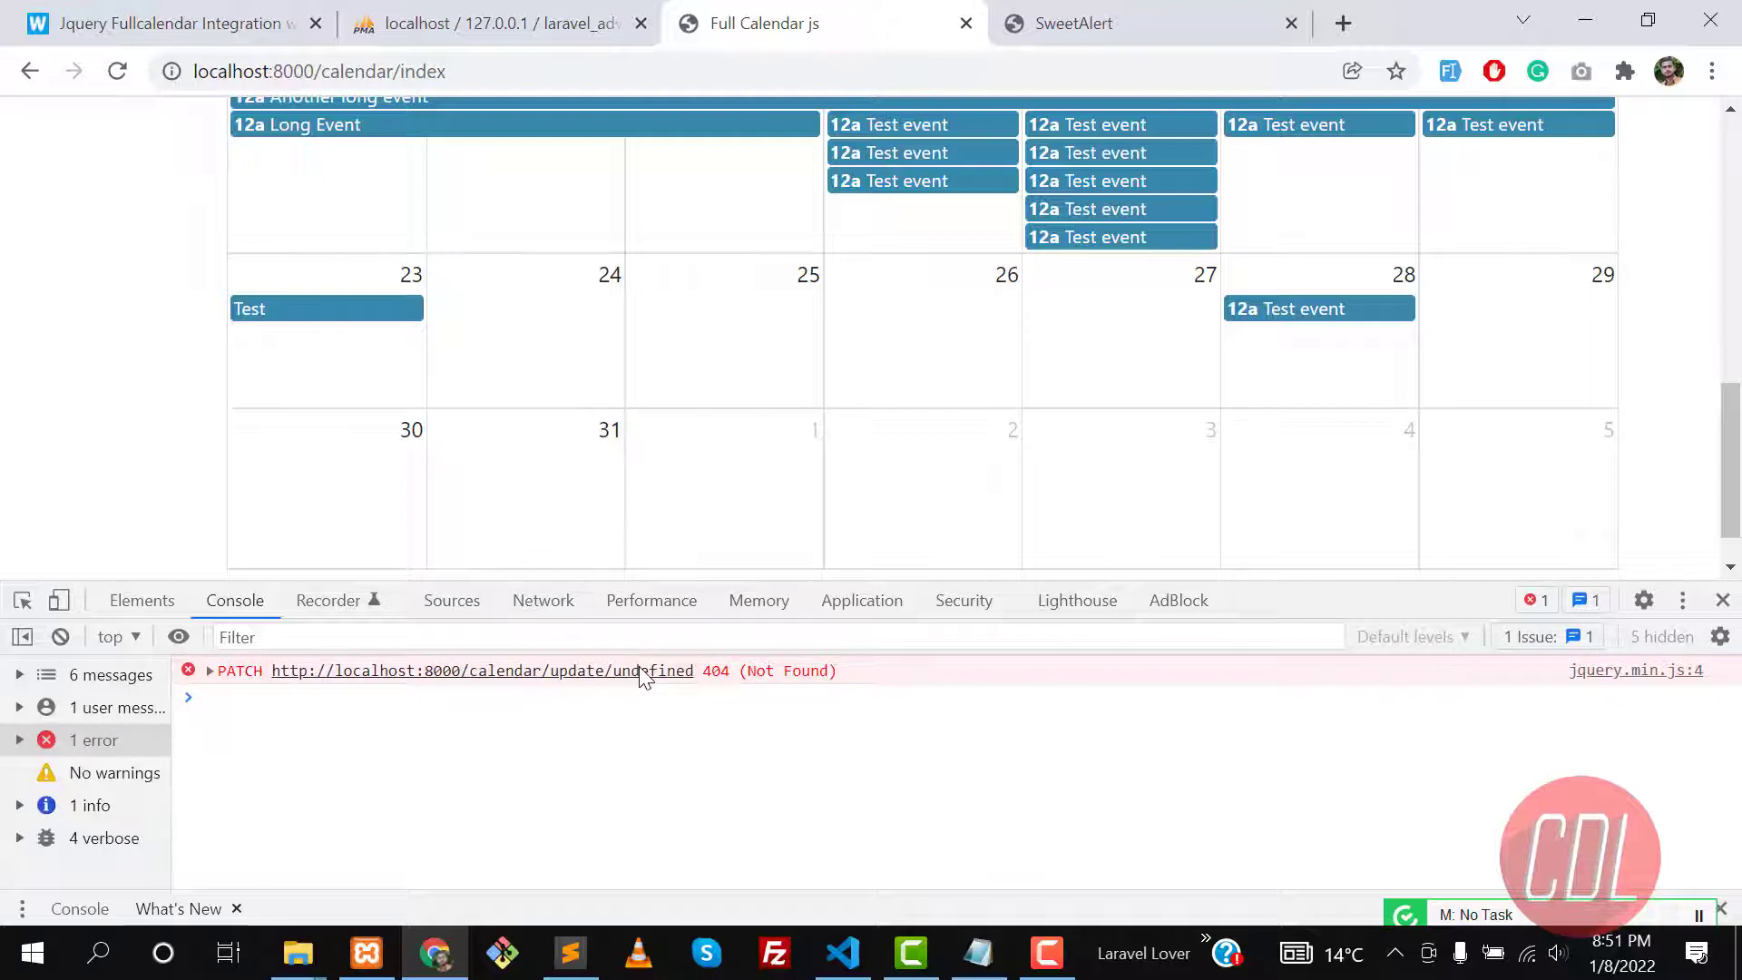
drag(1236, 586, 1236, 470)
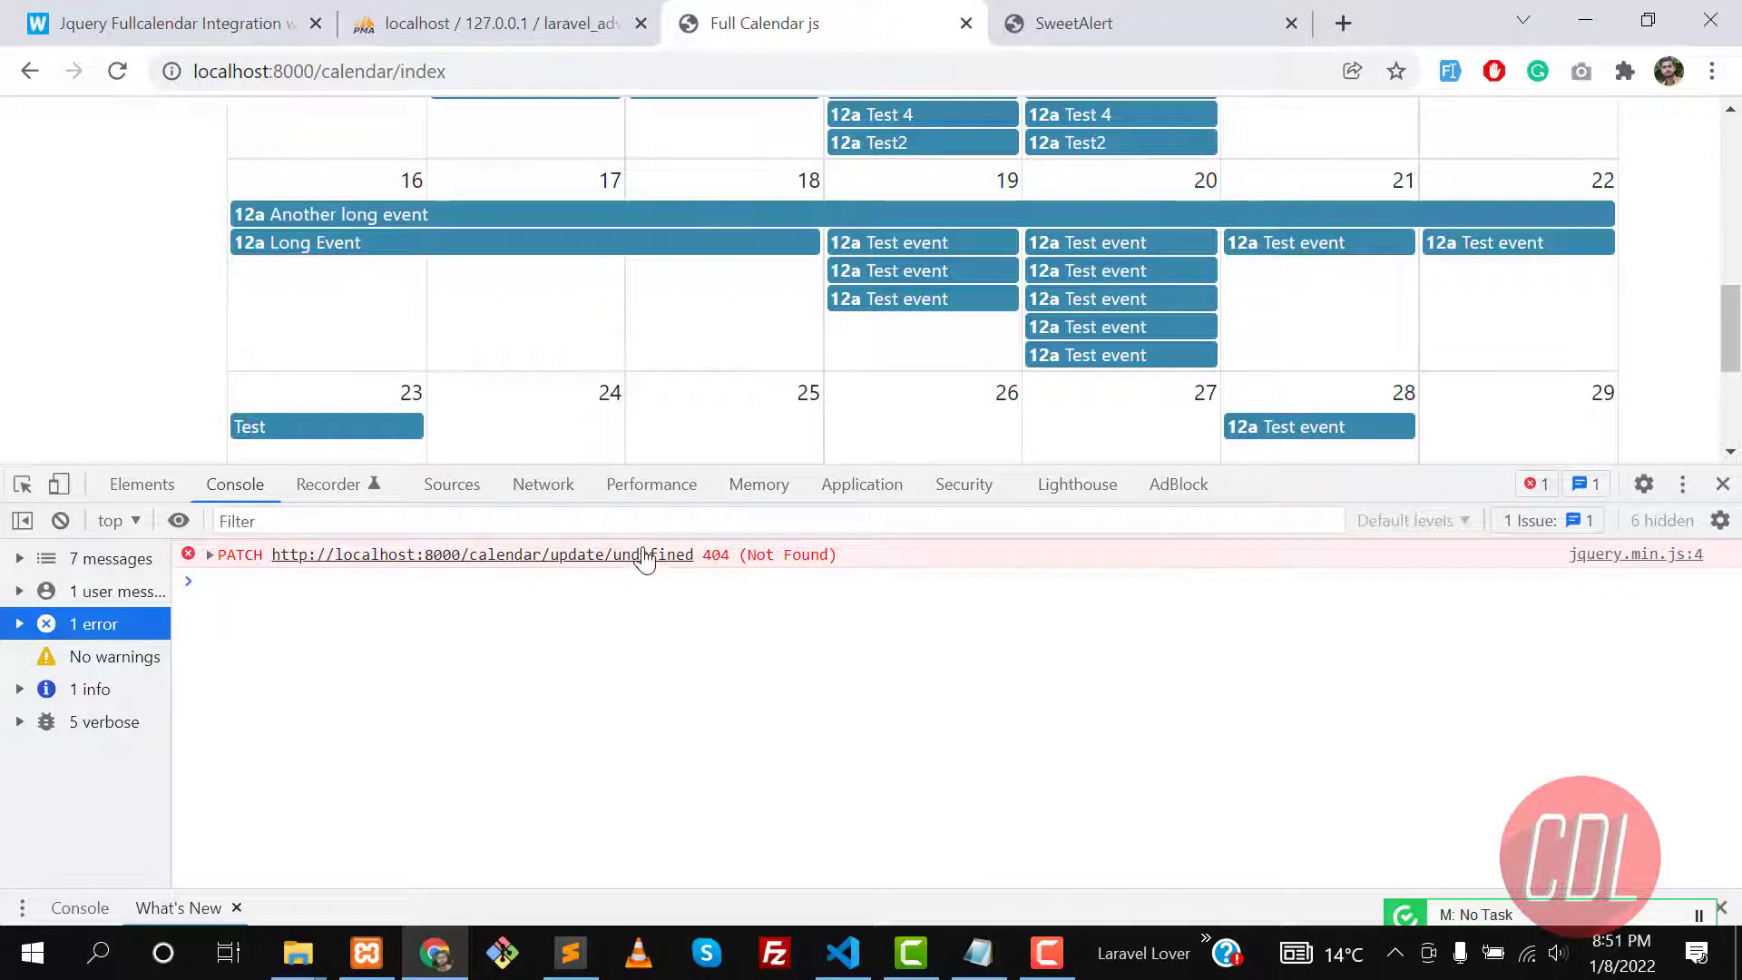
- After reloading, drag Test to the 23rd and back to the 24th, dismissing both 'Event Updated!' alerts
key(alt+Tab)
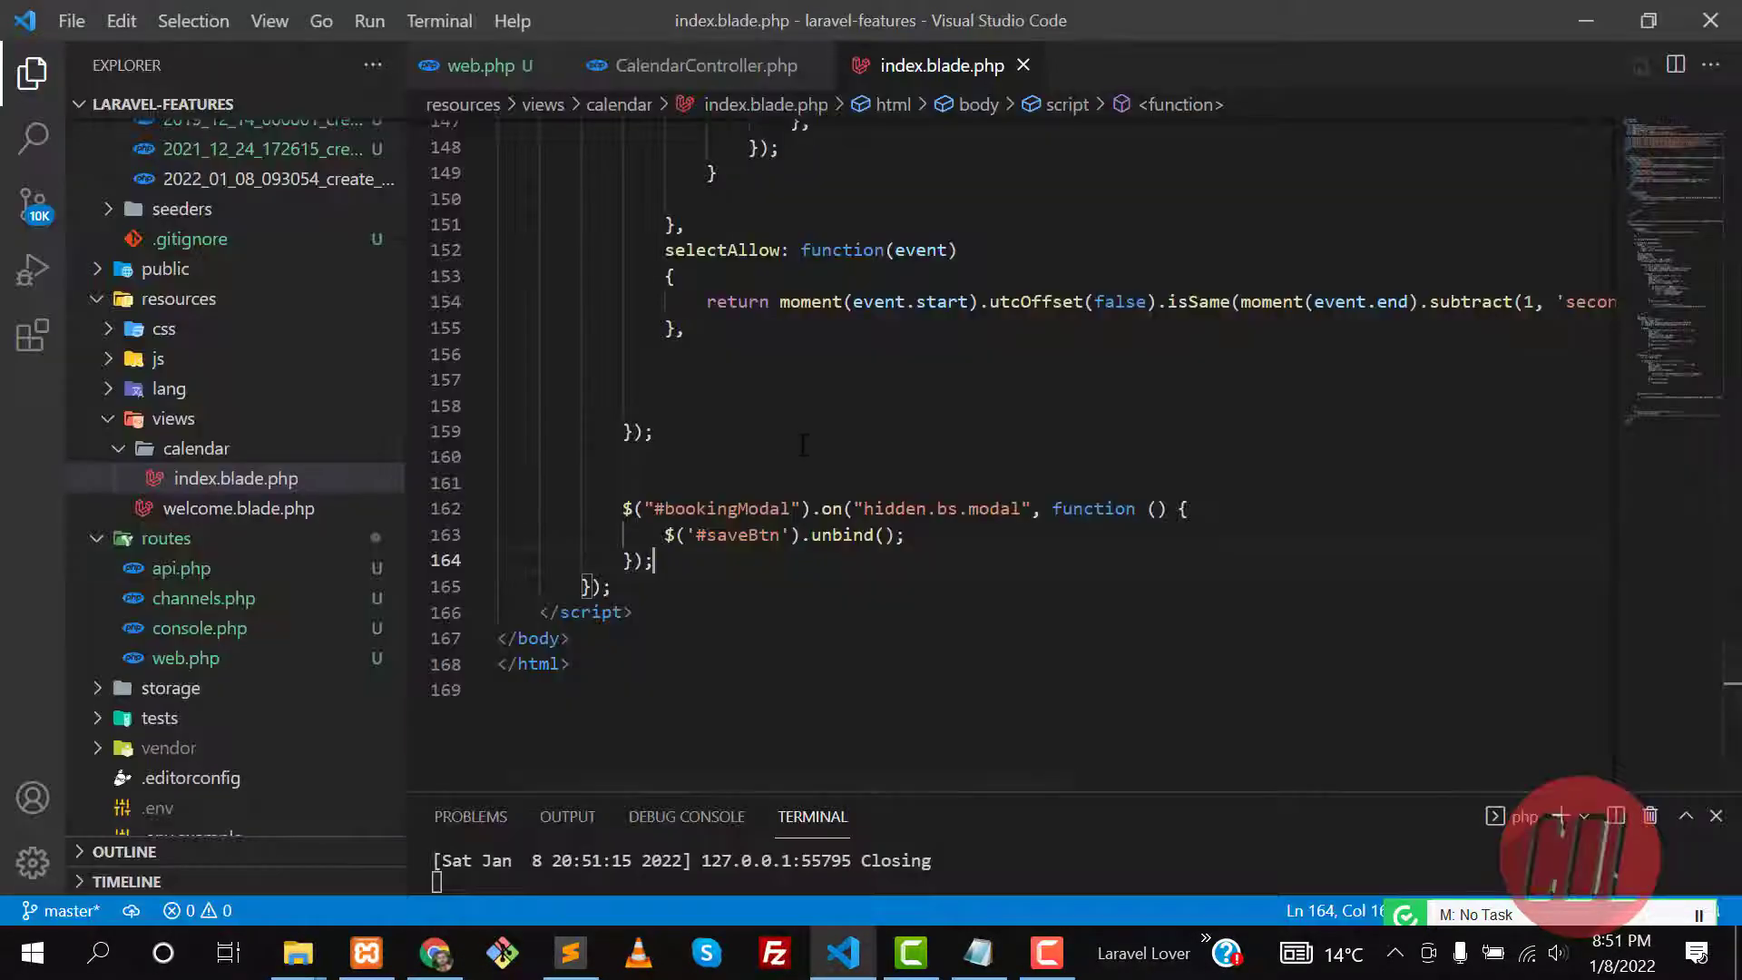
key(alt+Tab)
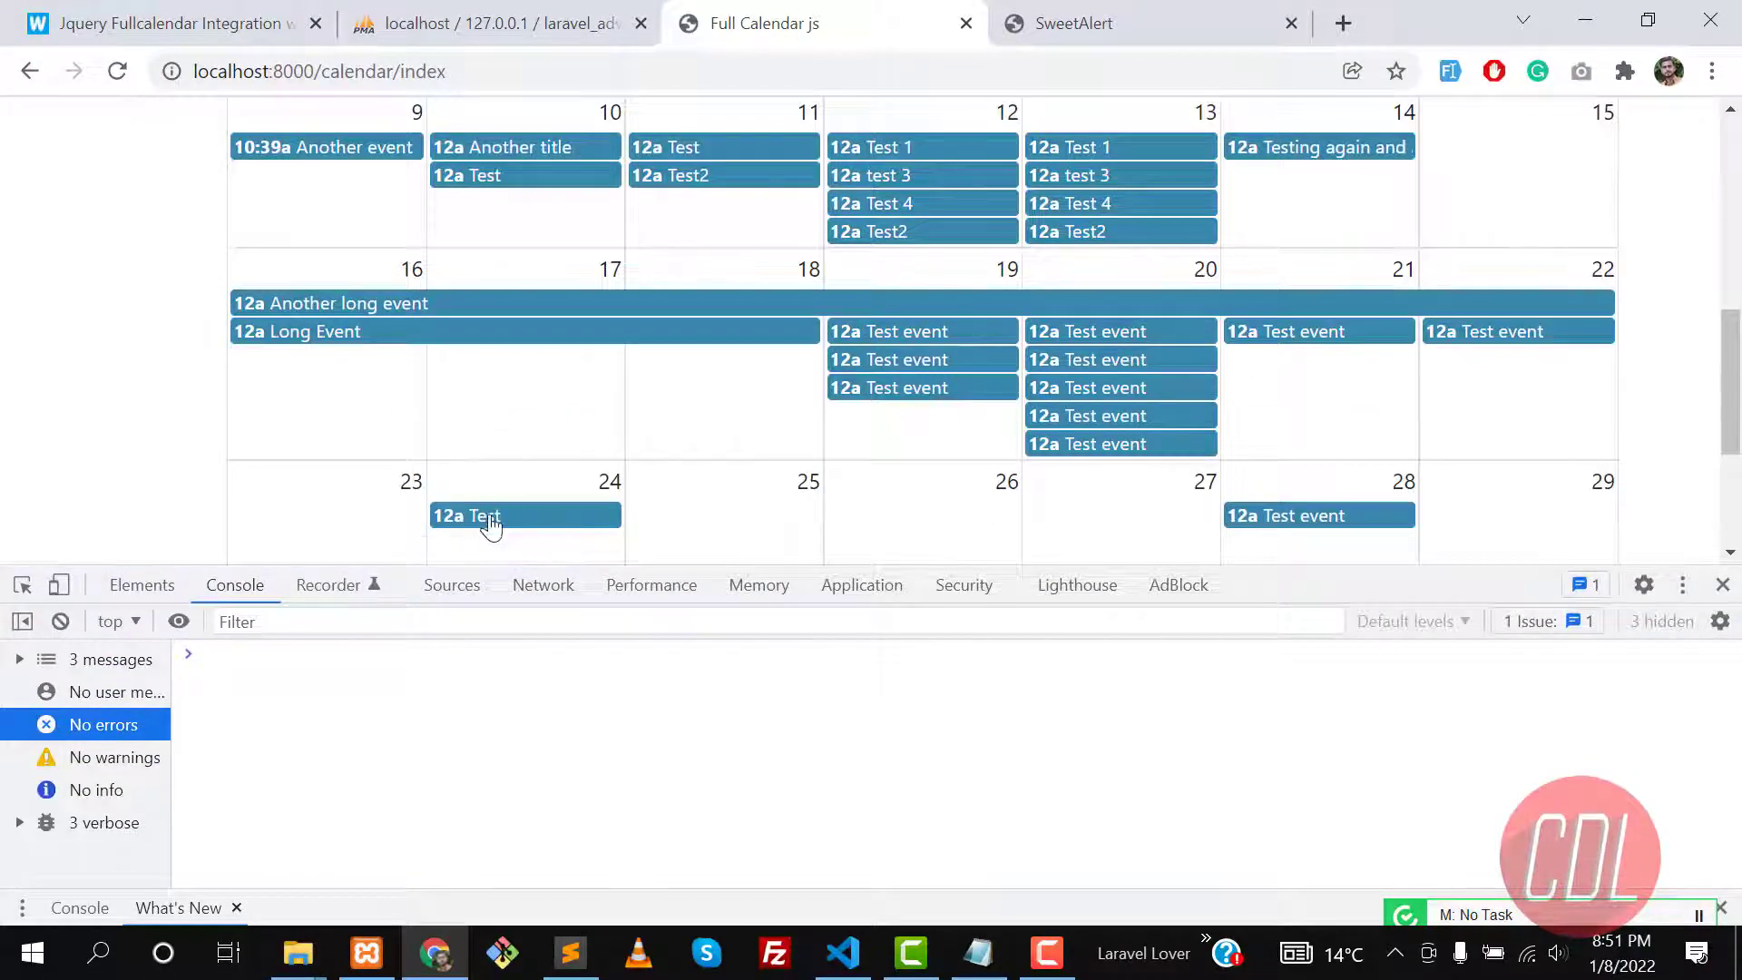
drag(484, 514, 302, 508)
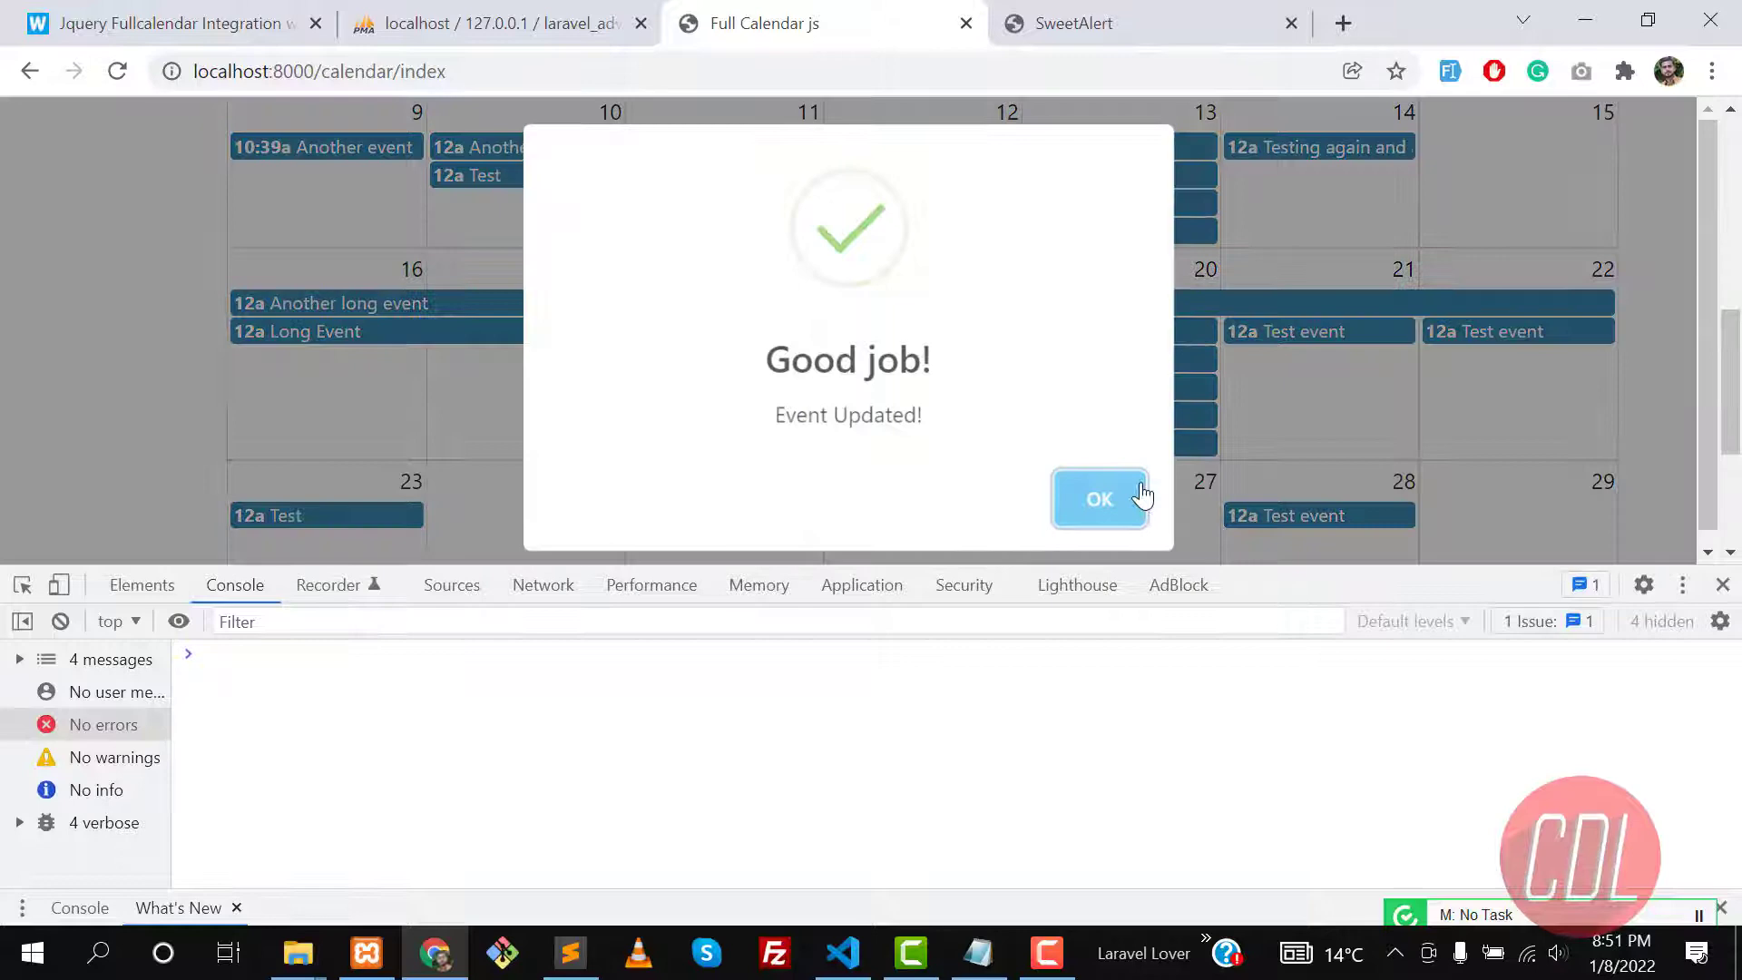
click(1099, 498)
scroll(607, 390, down, 1)
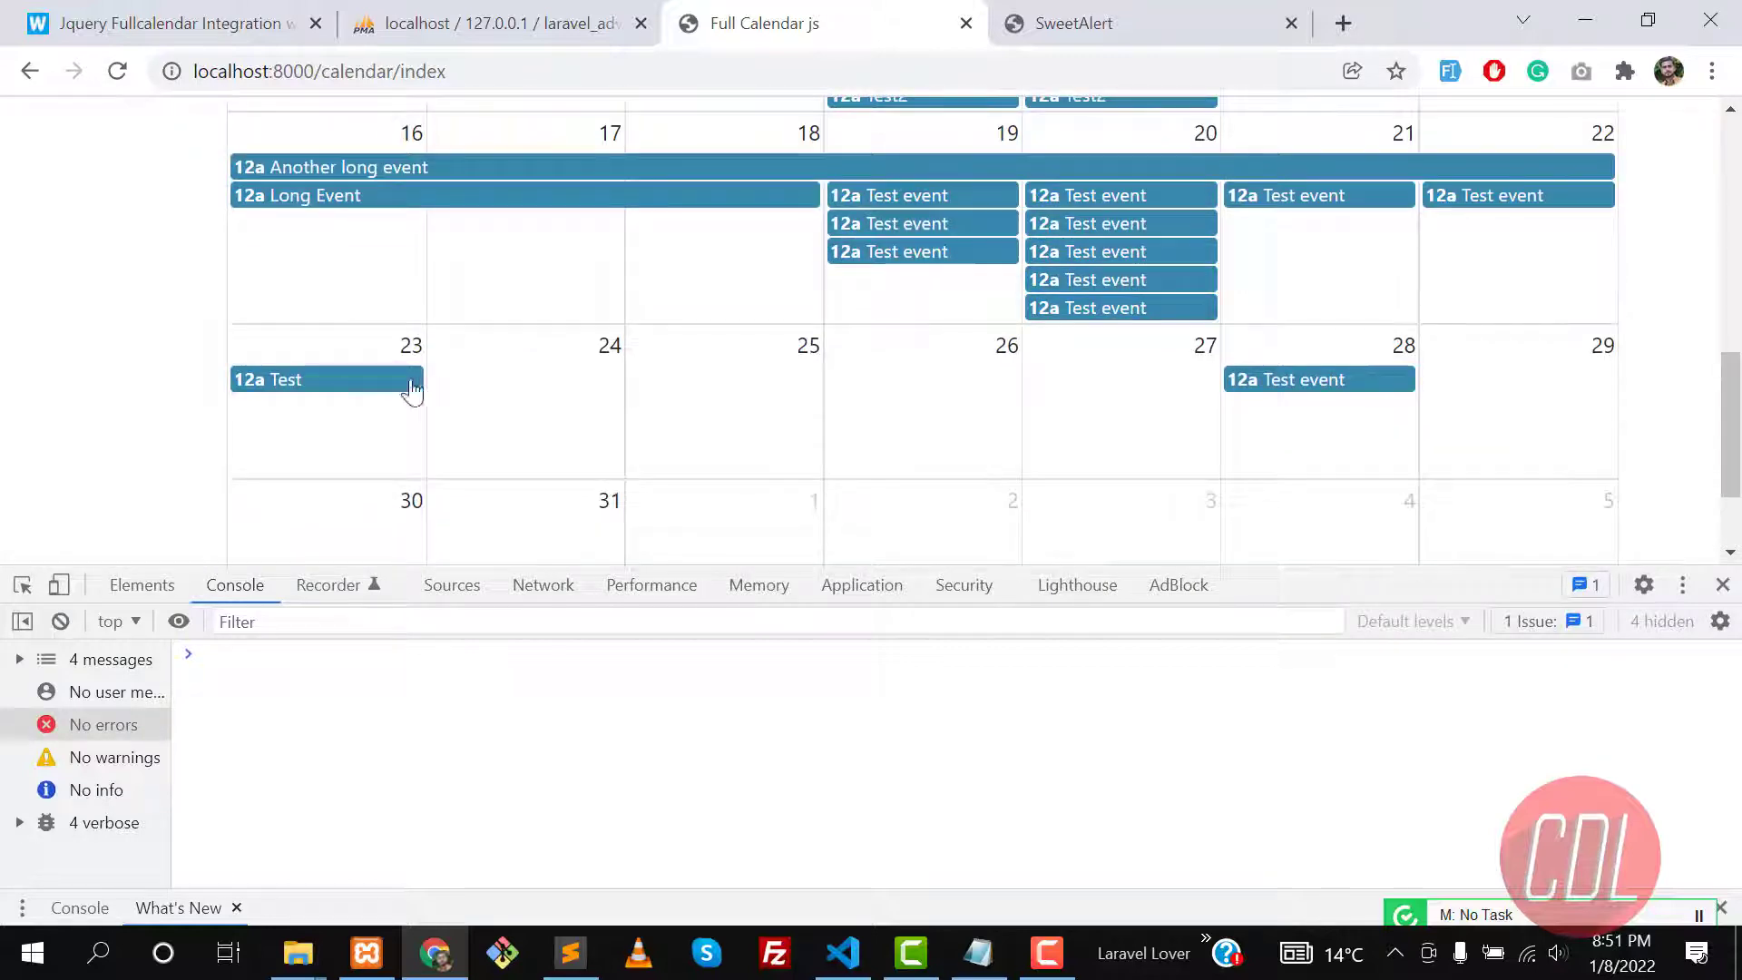
drag(413, 390, 525, 391)
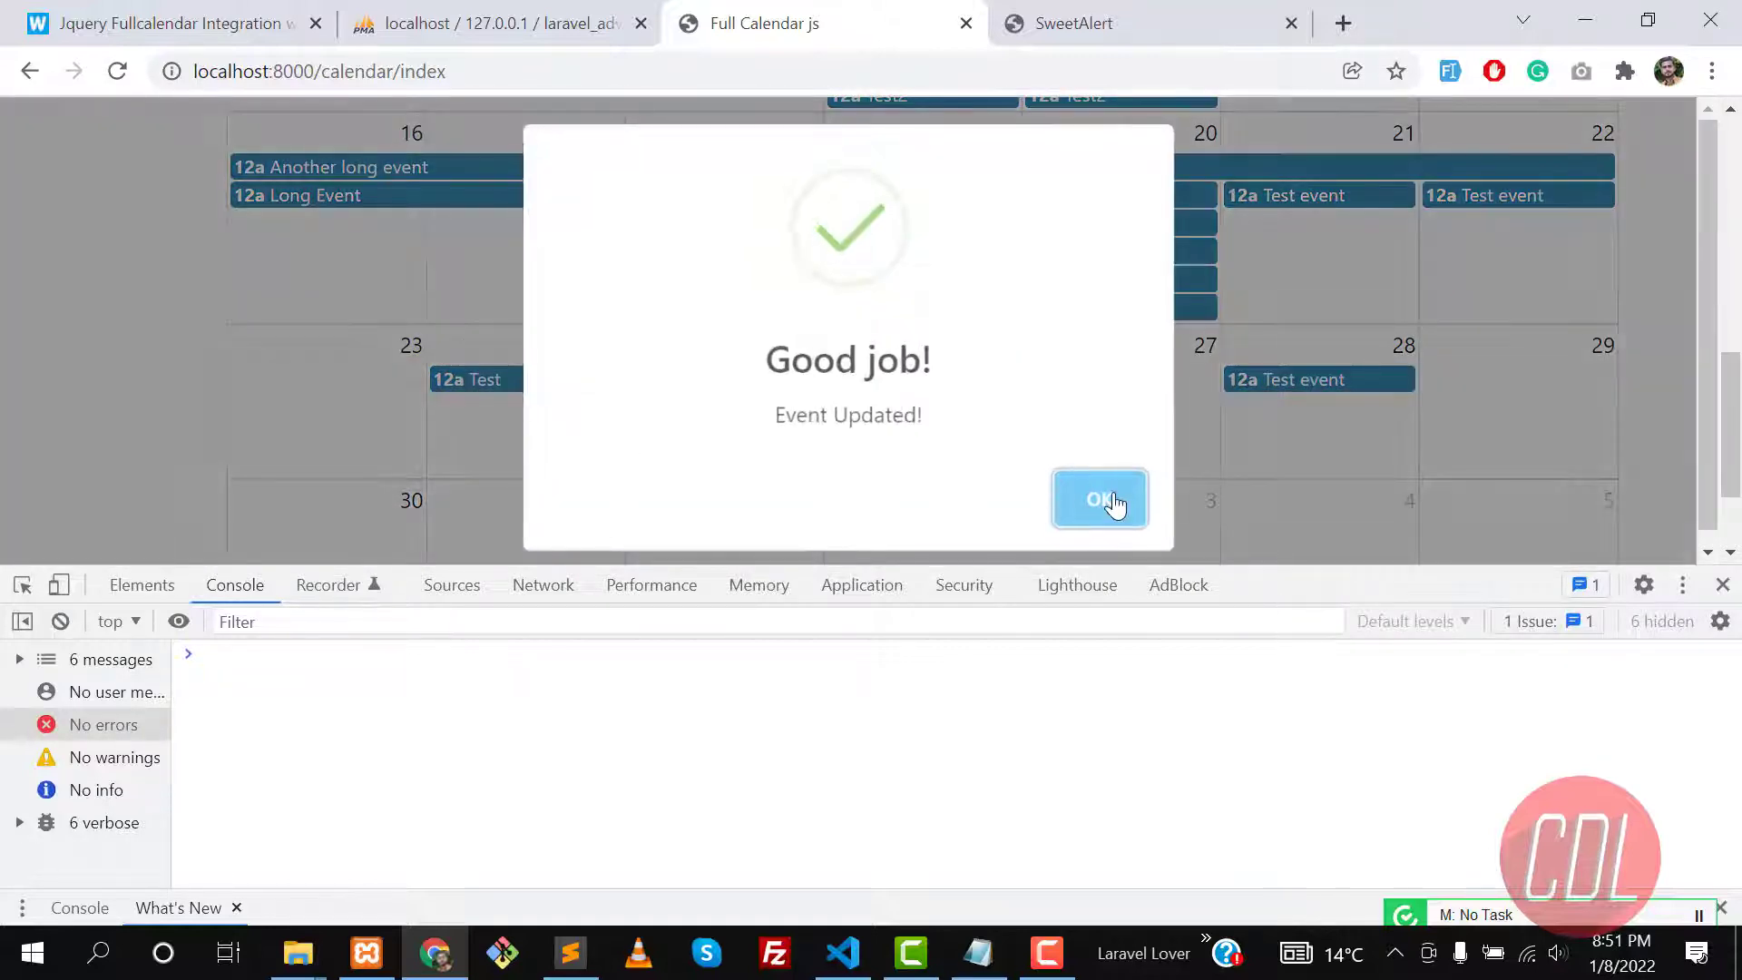
click(1100, 499)
key(alt+Tab)
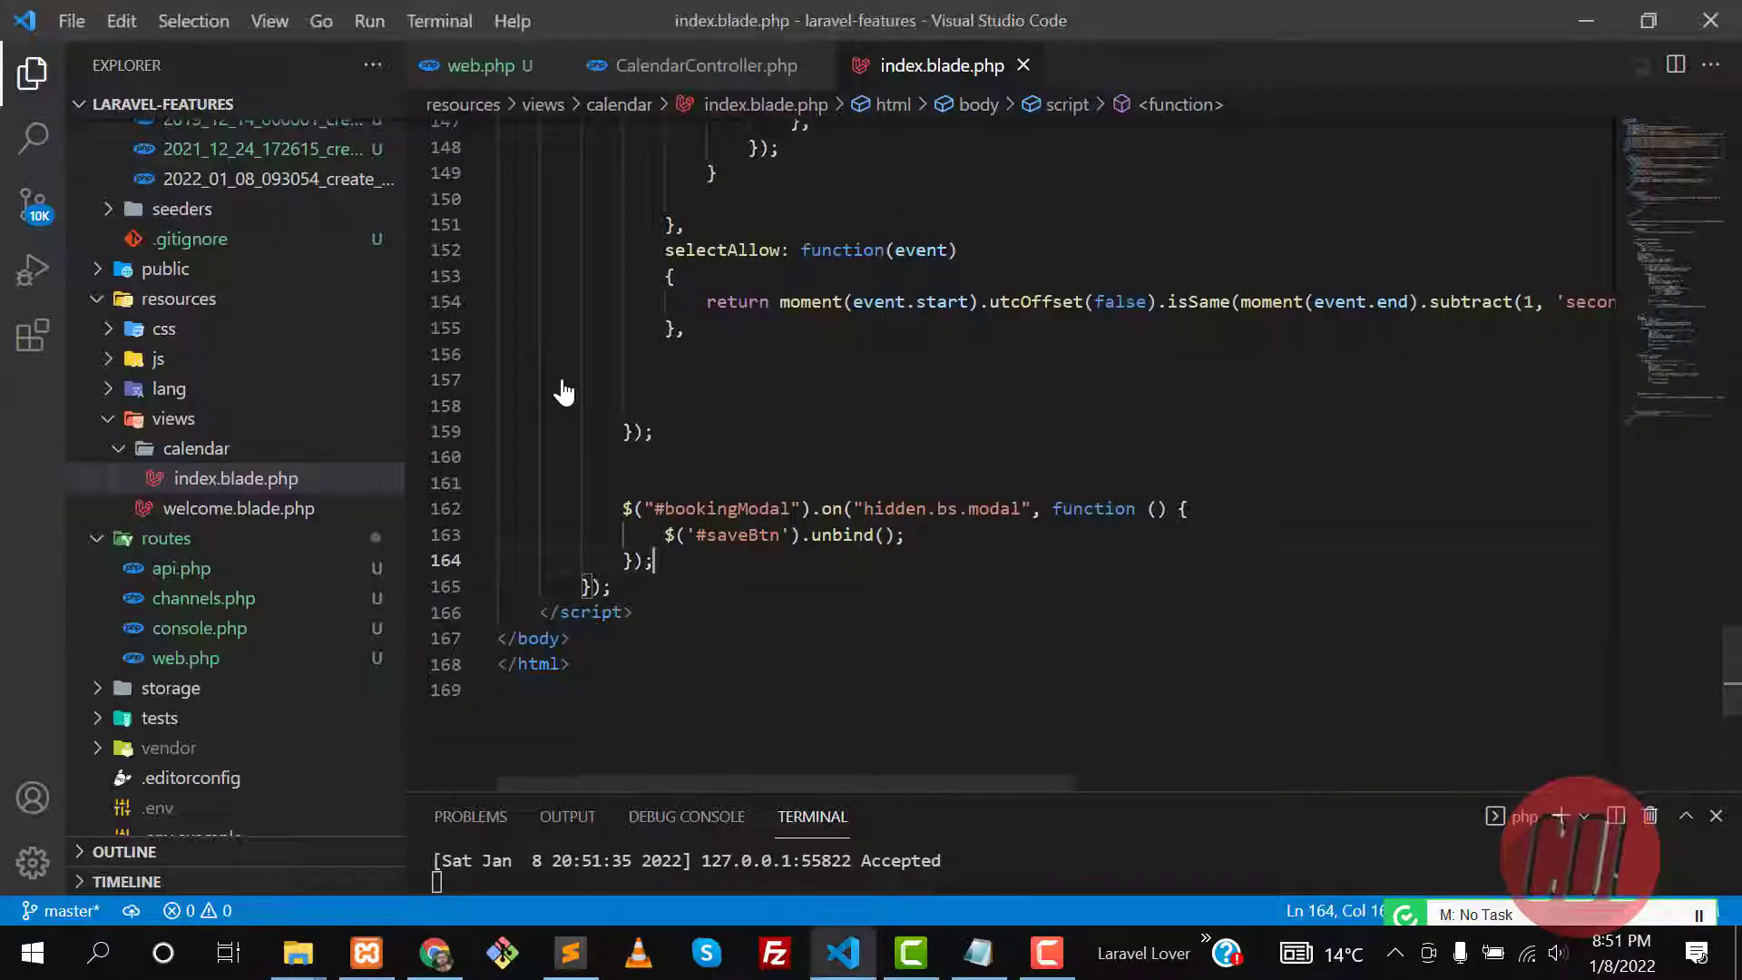
mouse_move(565, 392)
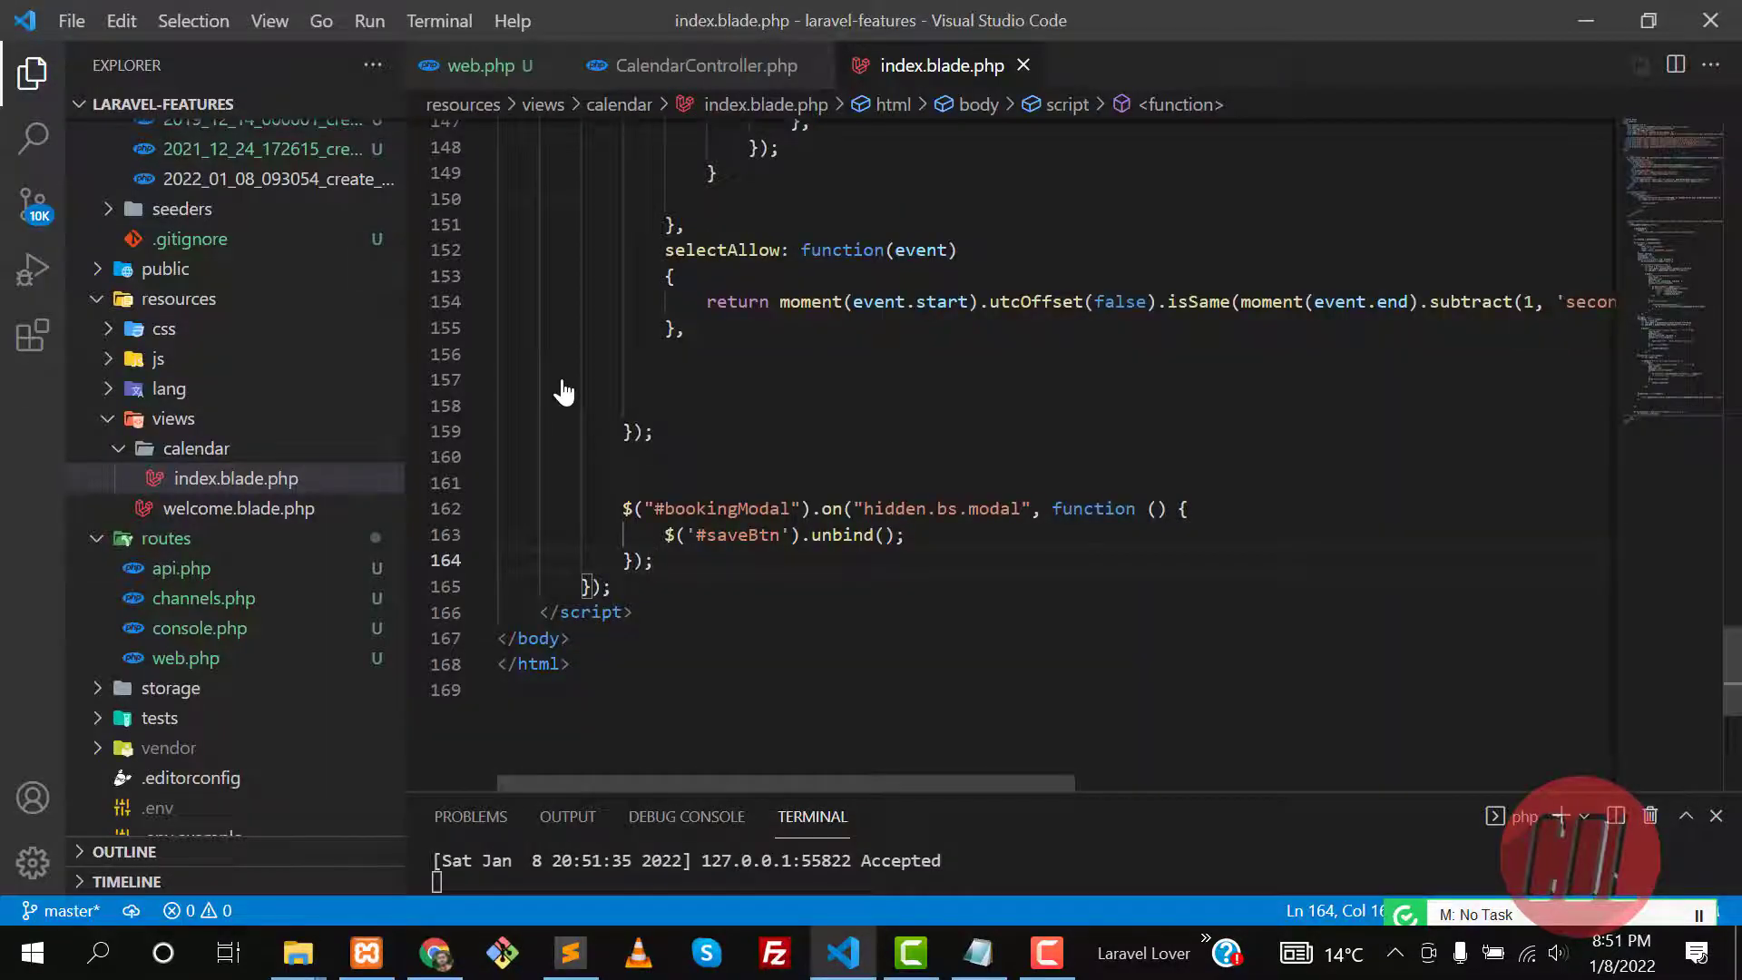
key(alt+Tab)
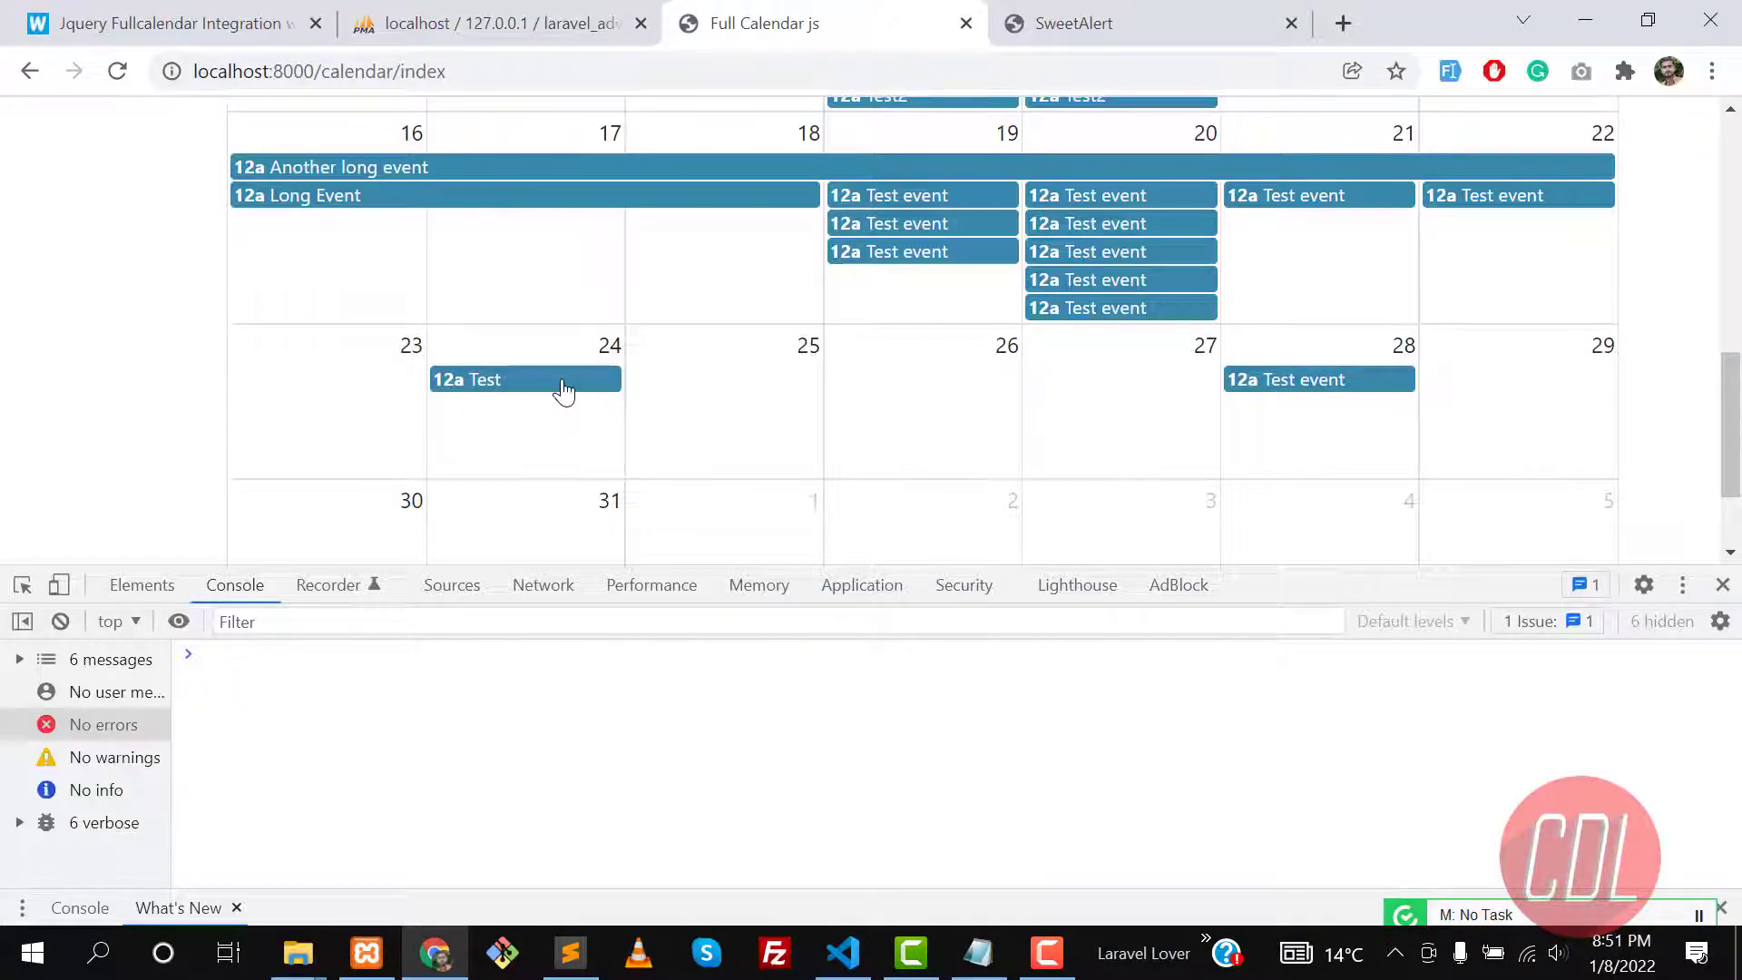